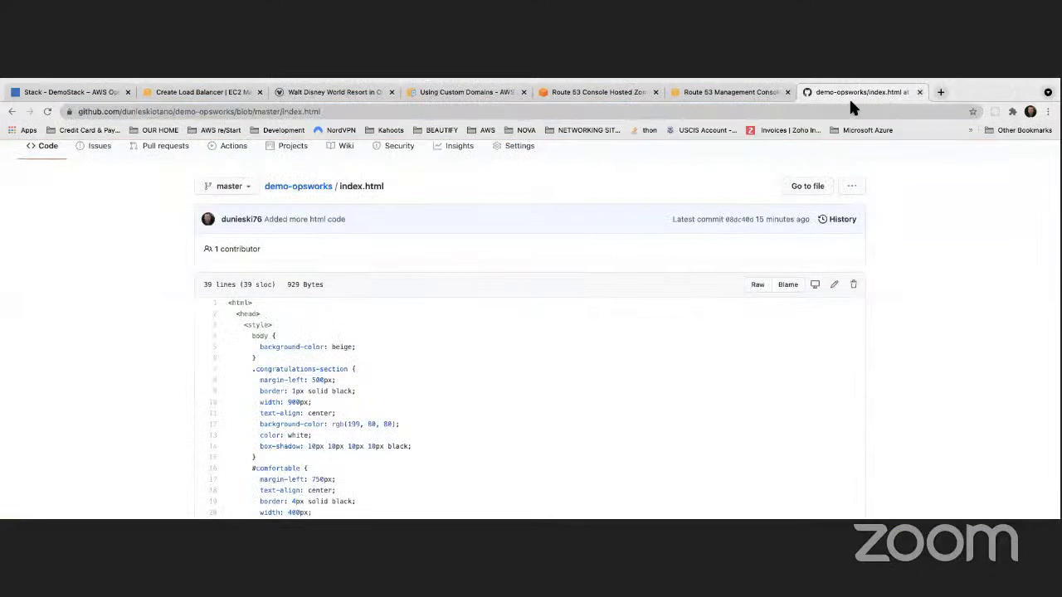
# Close the browser pages for the GitHub index.html file and the Walt Disney World site
pyautogui.click(920, 92)
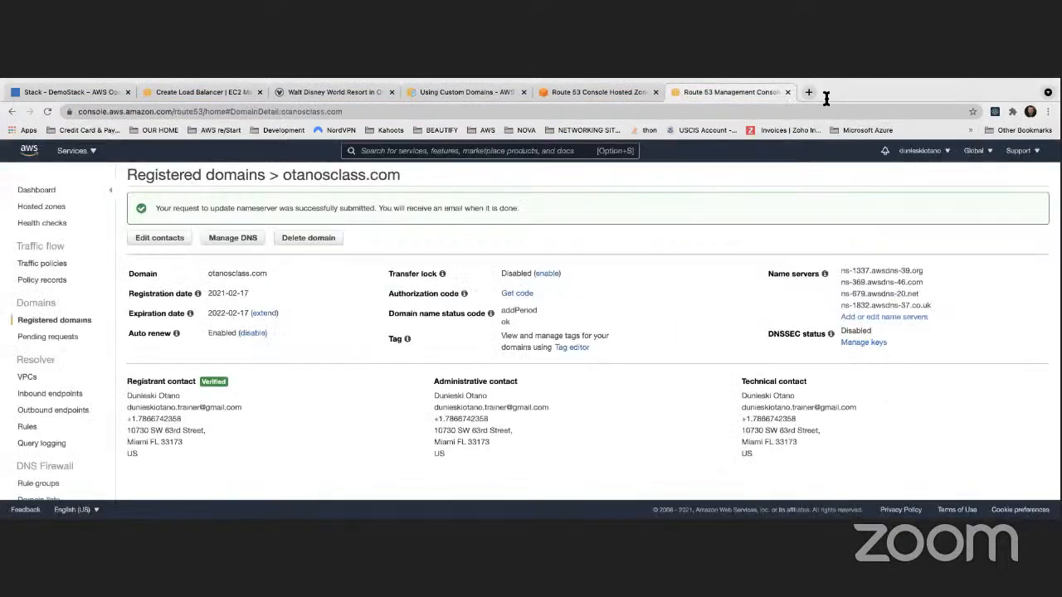
pyautogui.click(305, 92)
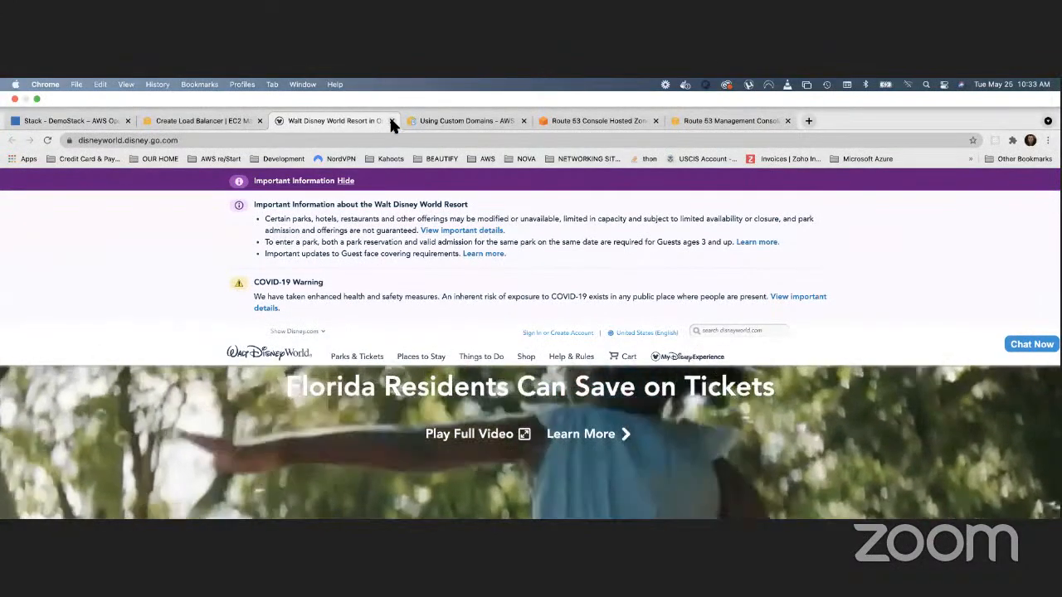
pyautogui.click(391, 119)
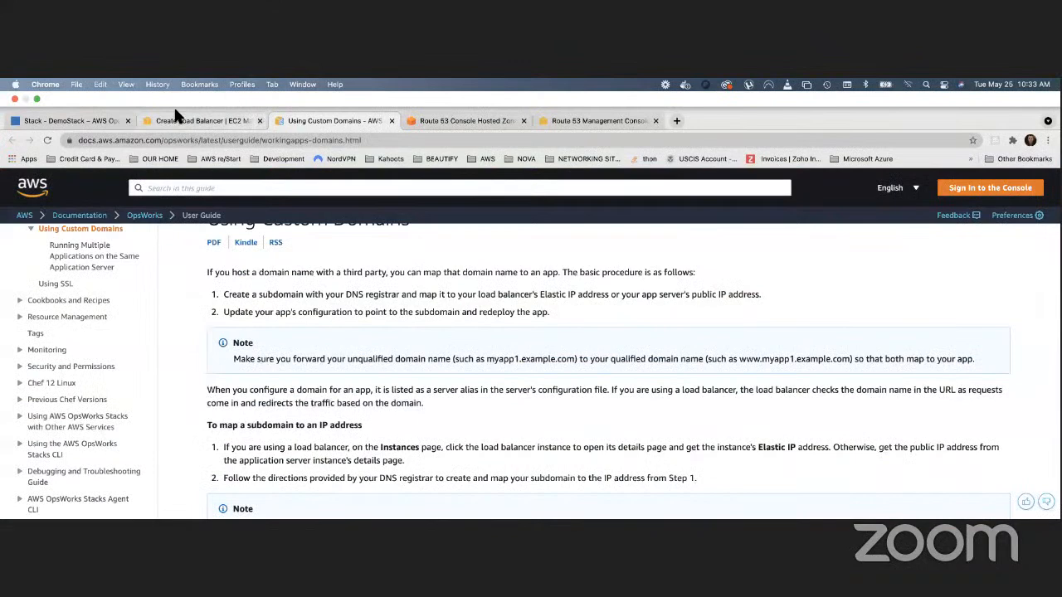
# Examine the DemoStack overview in OpsWorks, including its layers, instances, apps and deployments, and check the Route 53 hosted zones list
pyautogui.click(91, 121)
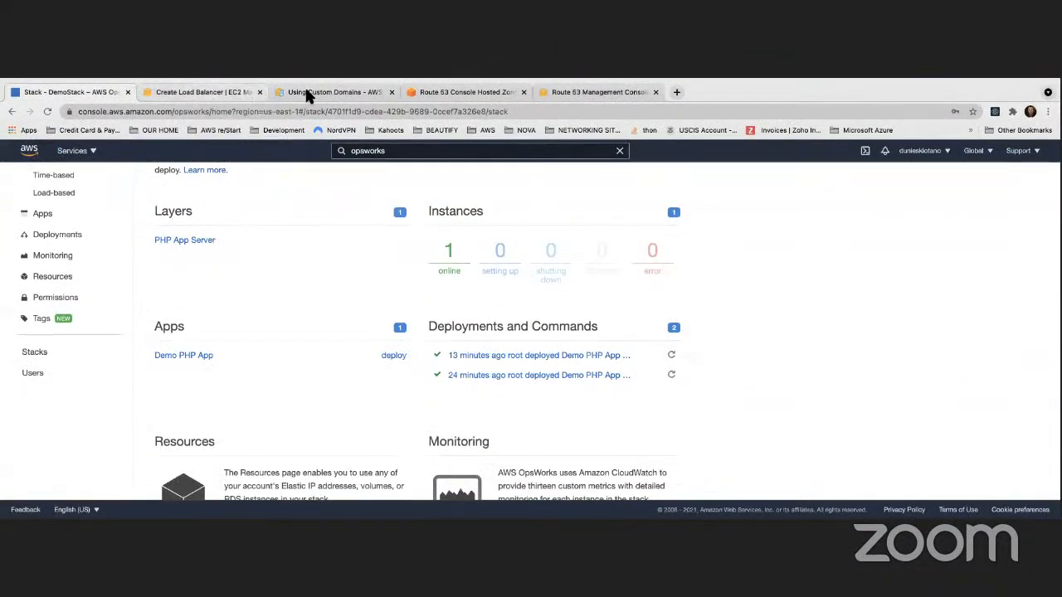
pyautogui.click(436, 89)
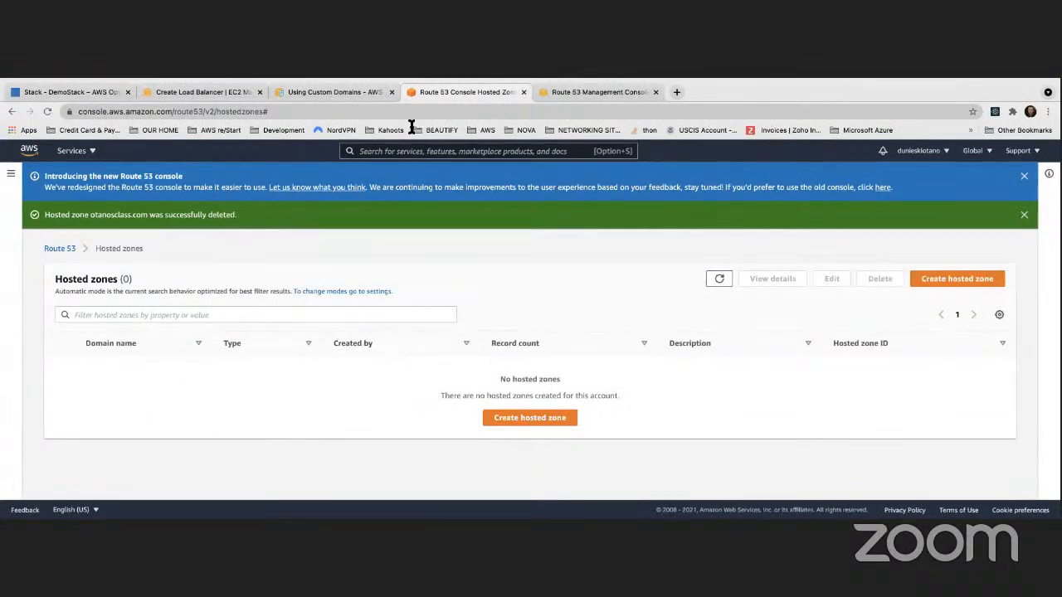
pyautogui.click(71, 91)
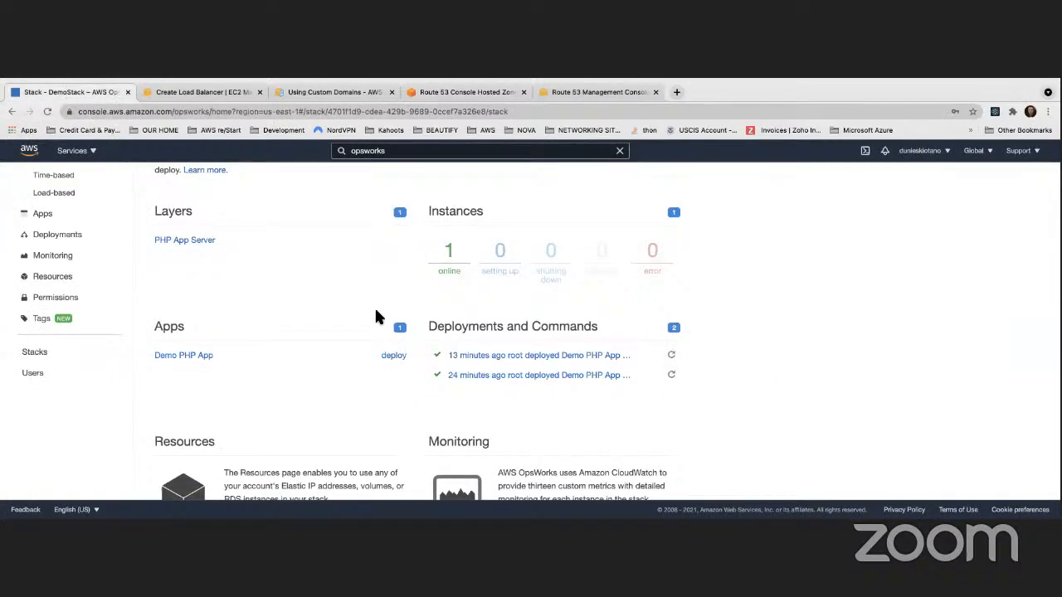
pyautogui.scroll(-5, 375, 316)
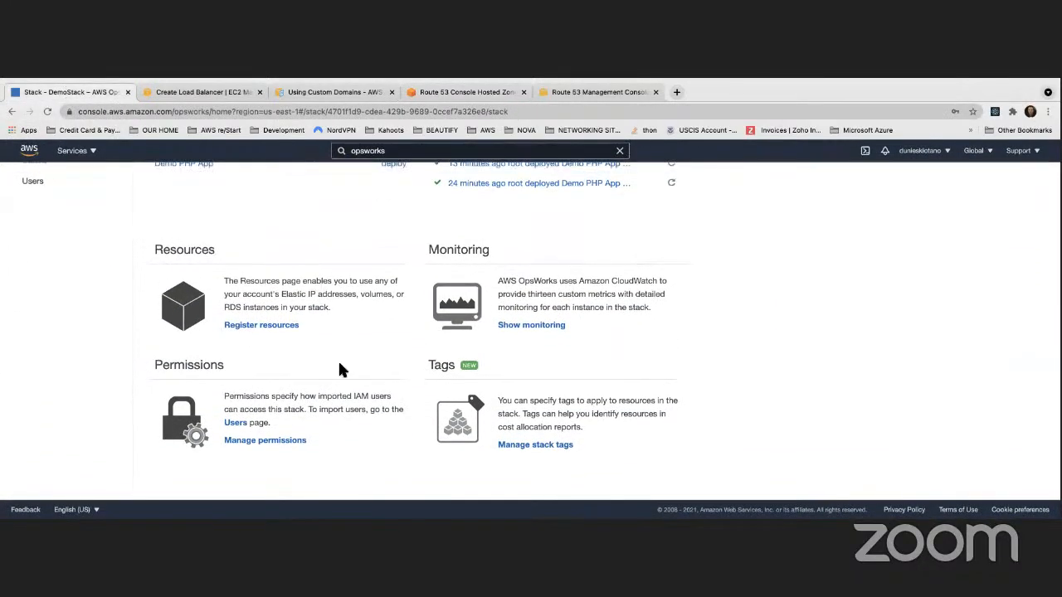
pyautogui.scroll(5, 338, 358)
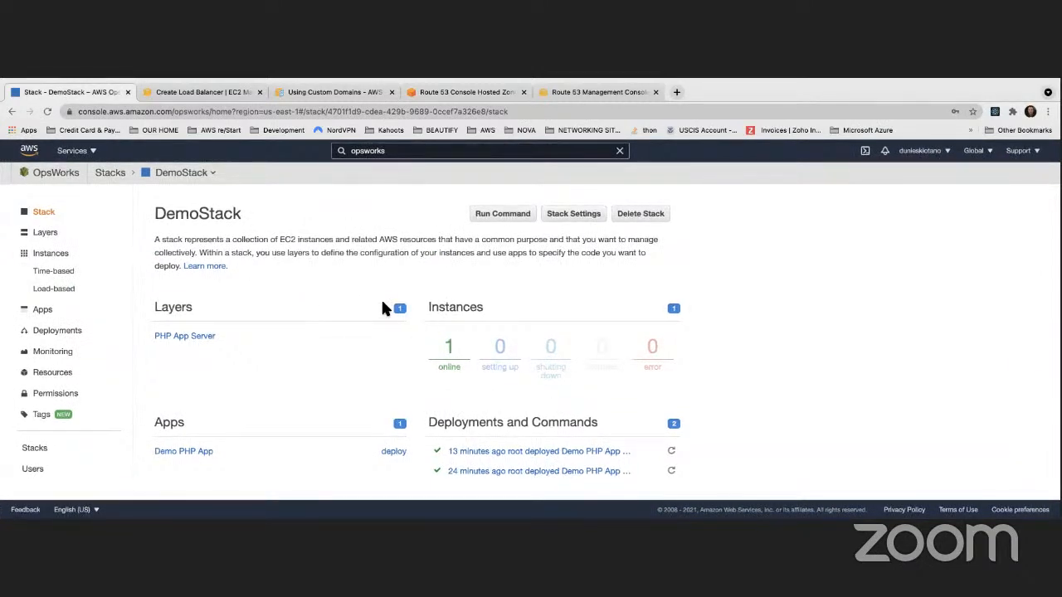
pyautogui.scroll(-2, 332, 304)
pyautogui.scroll(-3, 348, 323)
pyautogui.scroll(5, 349, 324)
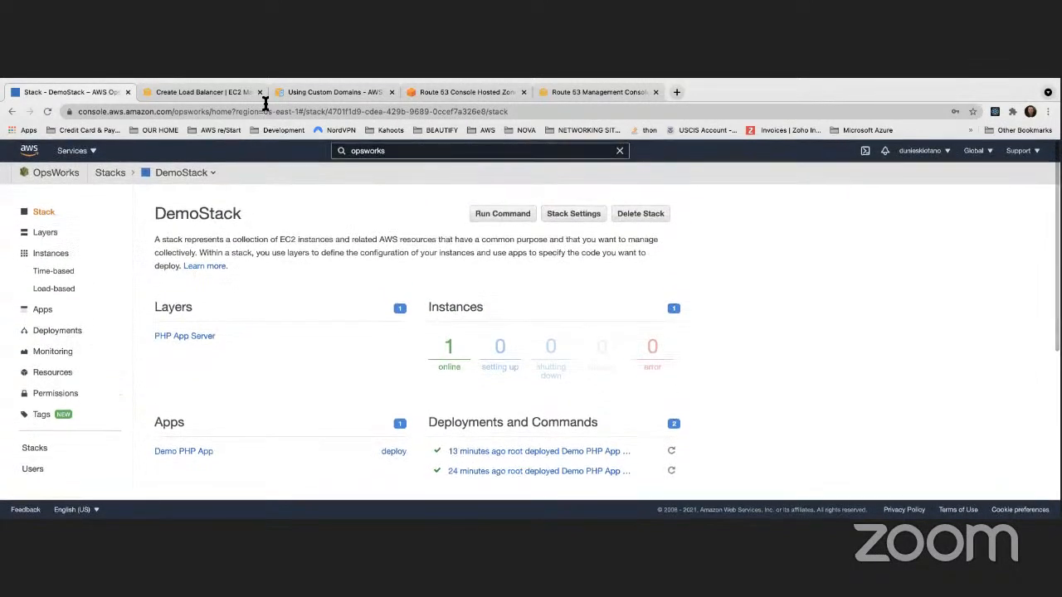
# Start a new Route 53 hosted zone with the domain name otanosclass.com
pyautogui.click(449, 89)
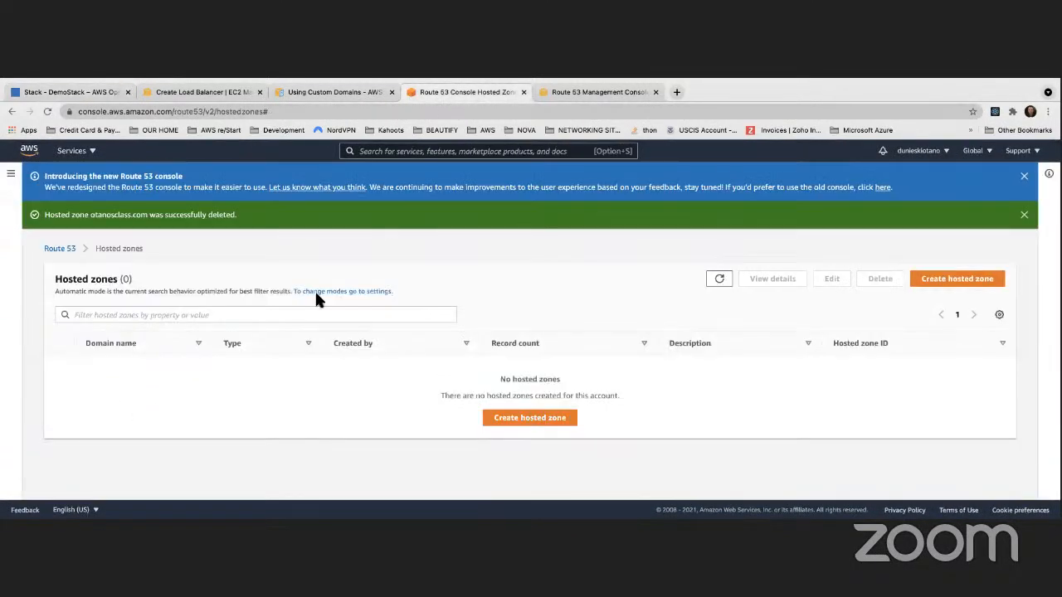
pyautogui.click(530, 418)
pyautogui.click(225, 354)
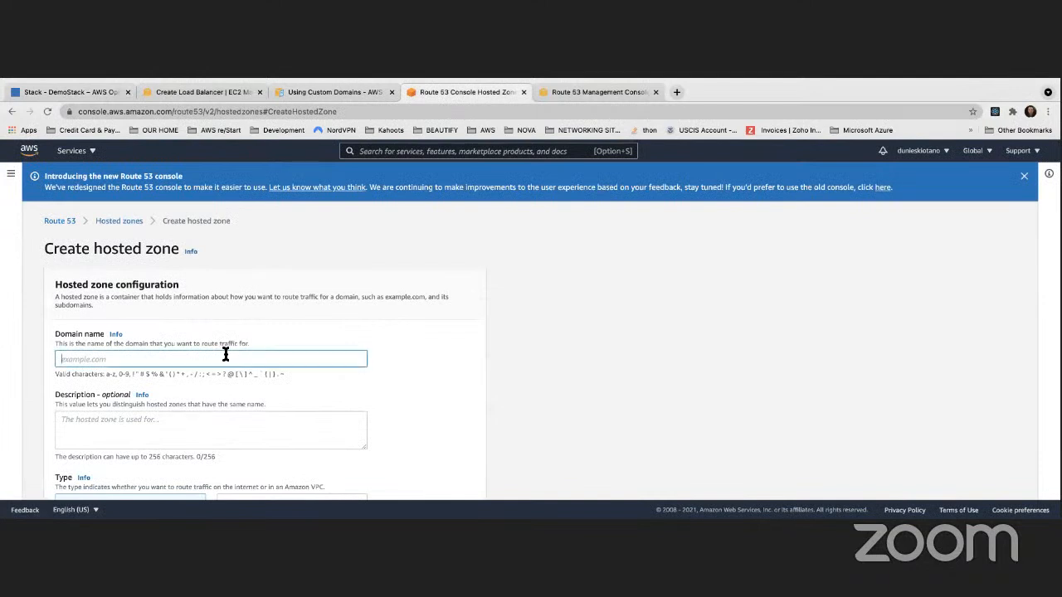
pyautogui.write('otanosclass.com')
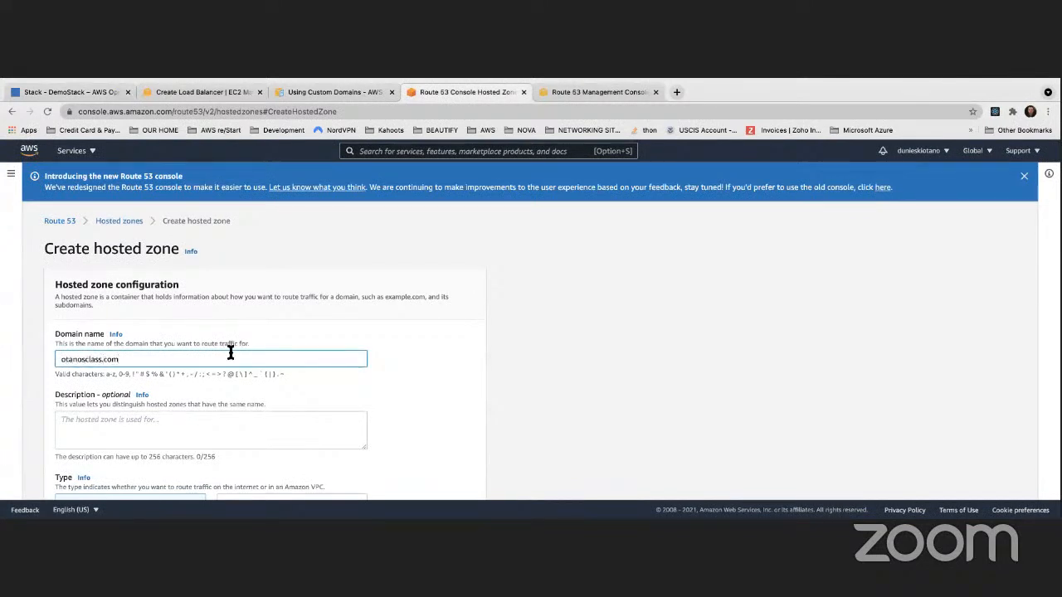
# Review the hosted zone's configuration and create it as a public hosted zone
pyautogui.scroll(-2, 235, 348)
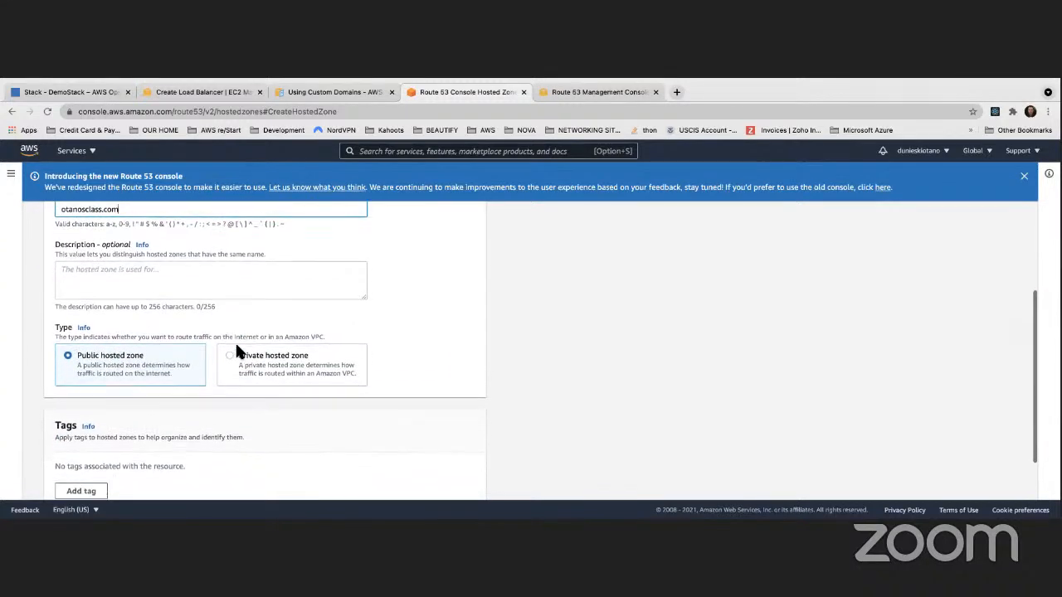
pyautogui.scroll(2, 249, 347)
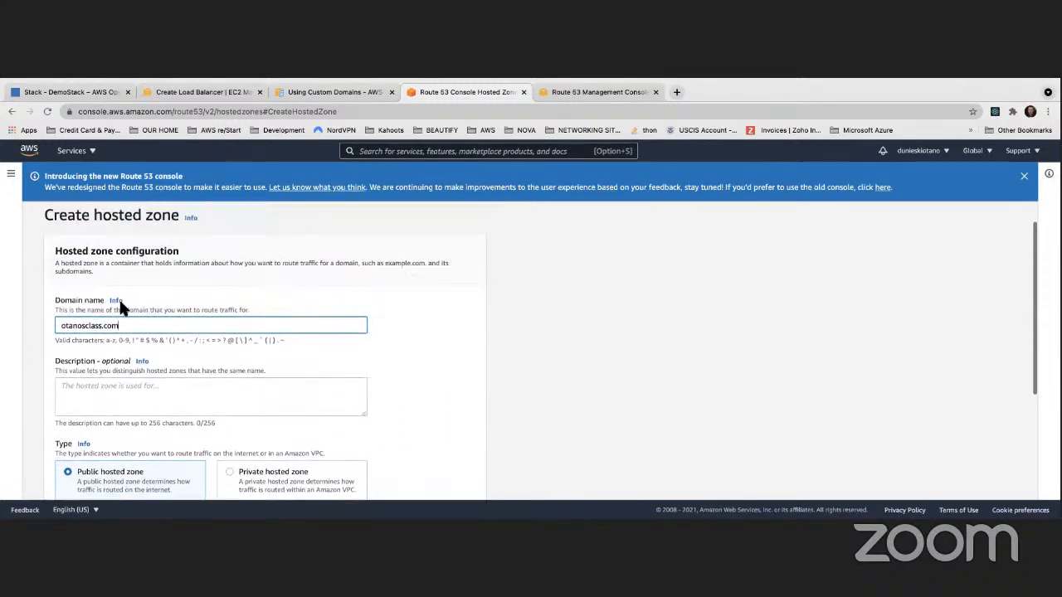
pyautogui.moveTo(98, 265); pyautogui.dragTo(315, 242)
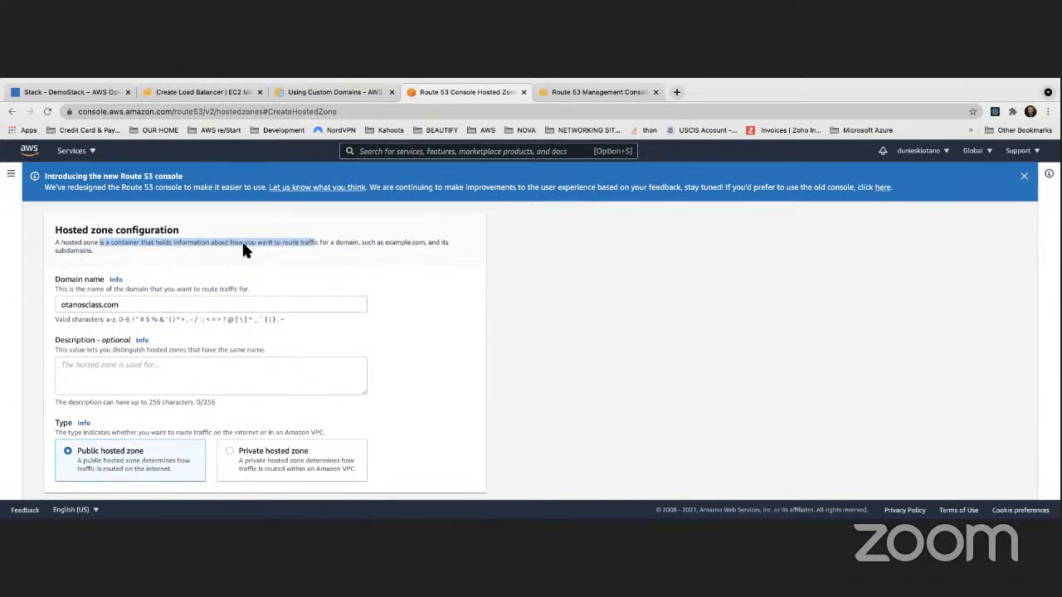
pyautogui.scroll(-2, 73, 258)
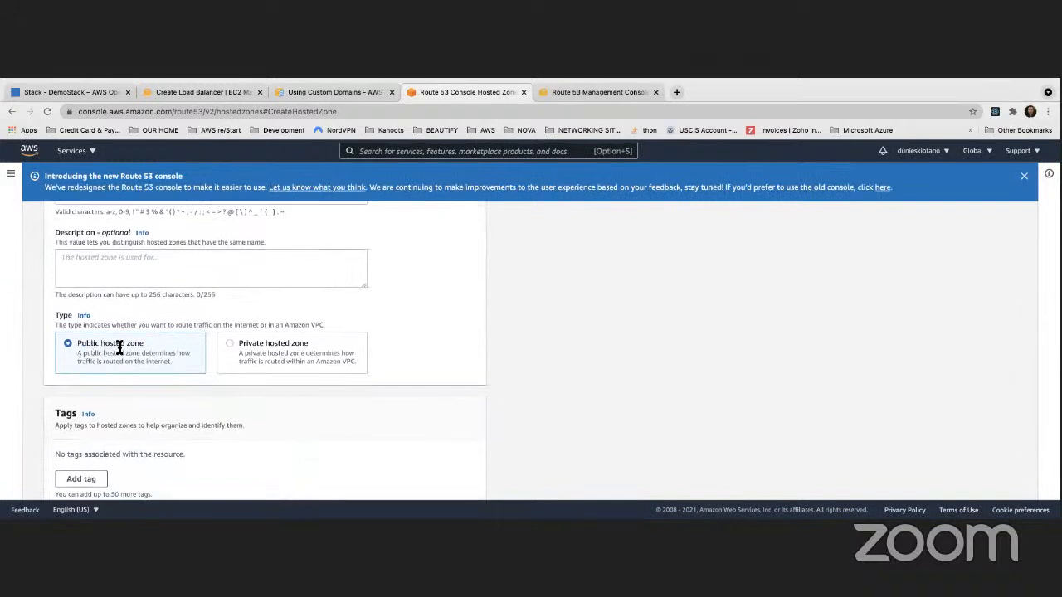
pyautogui.scroll(-1, 92, 347)
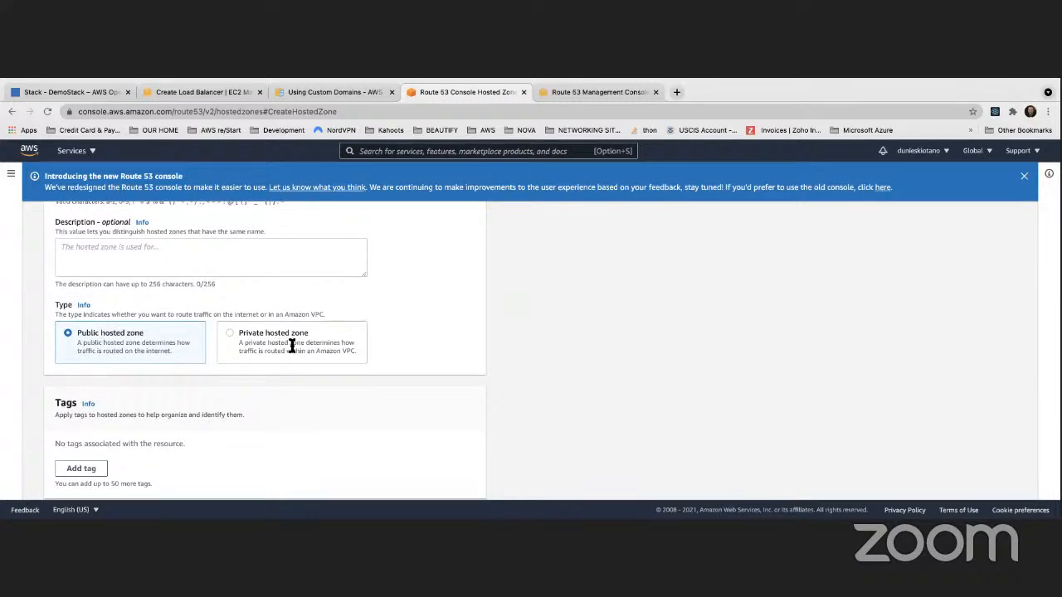
pyautogui.scroll(-2, 290, 349)
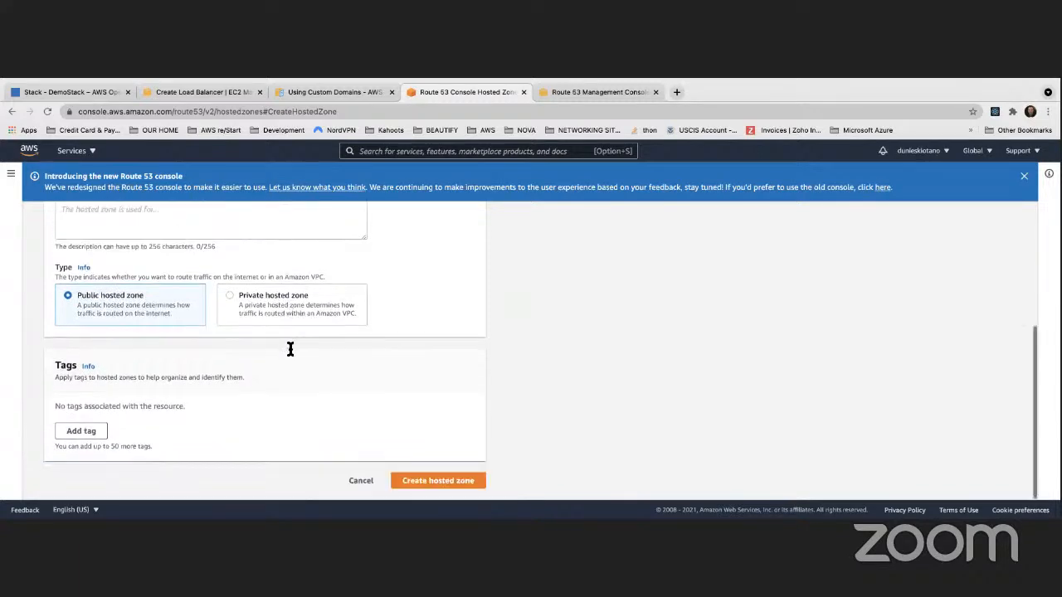
pyautogui.scroll(-1, 441, 489)
pyautogui.click(438, 482)
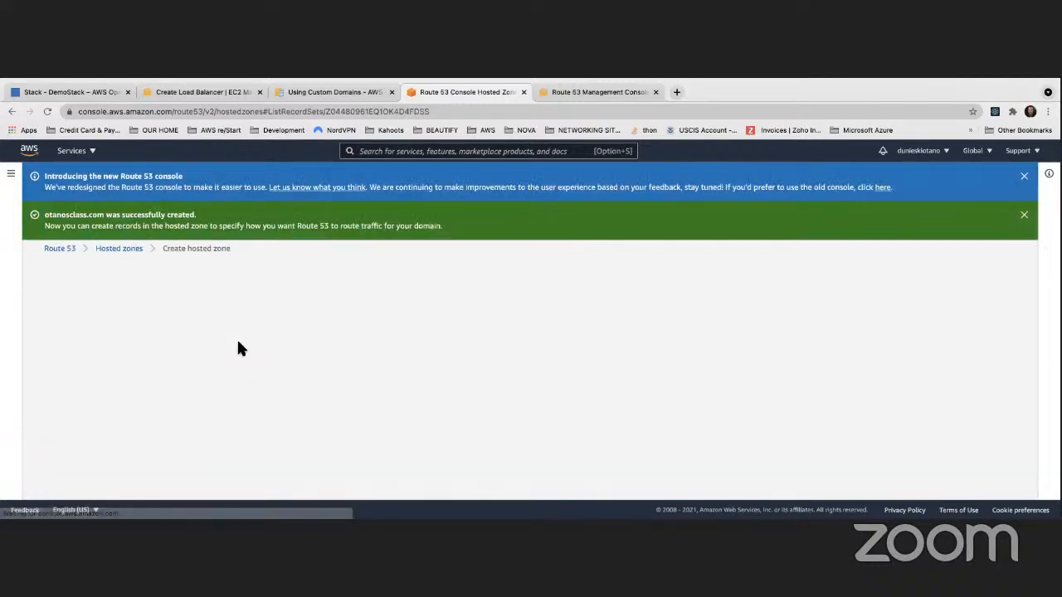
# Open the details of the registered domain otanosclass.com and compare its name servers with the new hosted zone's NS record
pyautogui.scroll(-2, 236, 349)
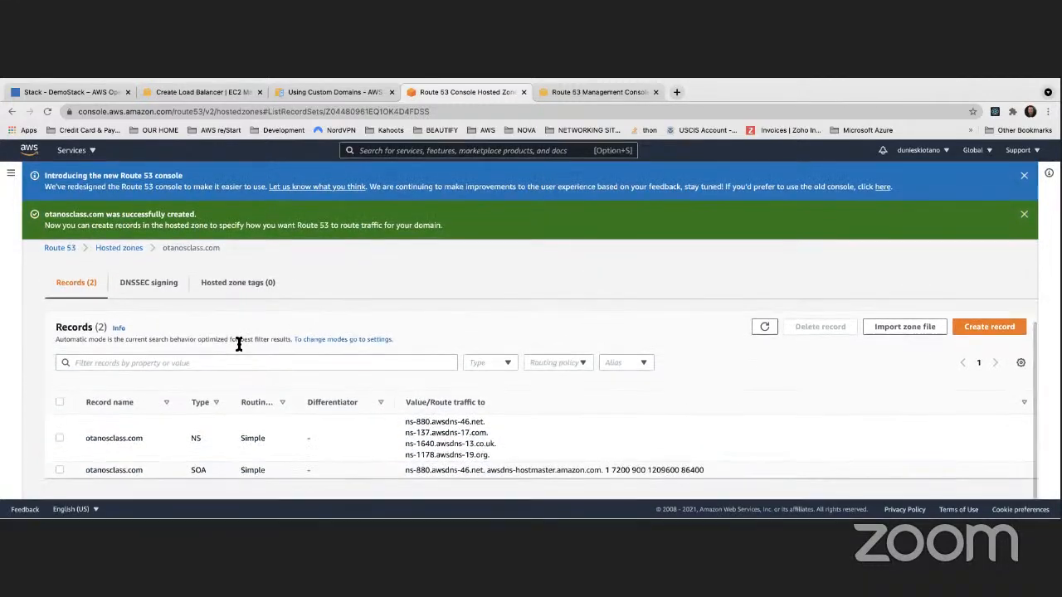
pyautogui.scroll(-1, 407, 441)
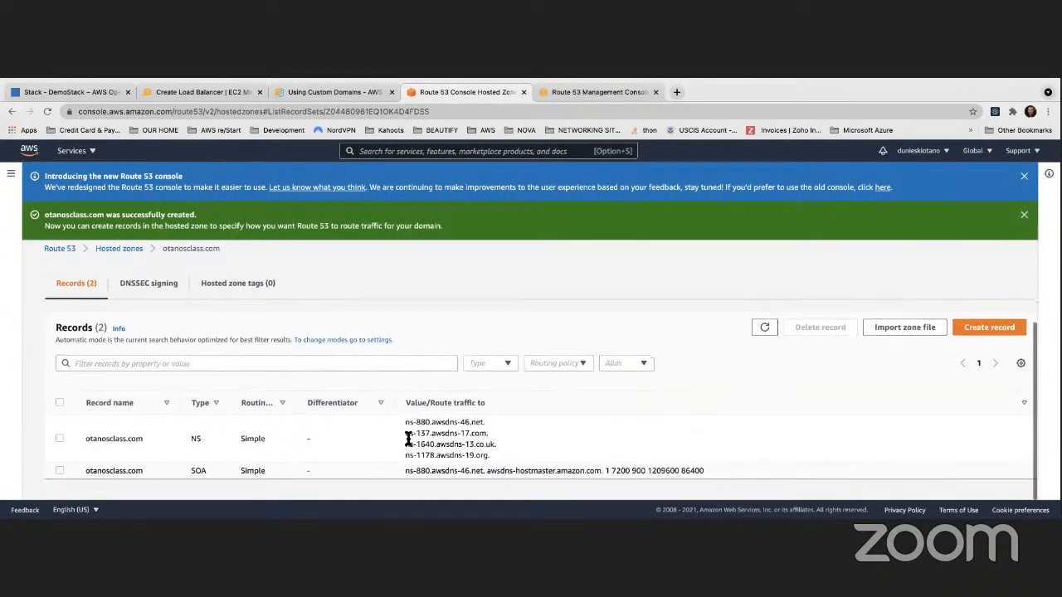
pyautogui.moveTo(490, 455); pyautogui.dragTo(406, 425)
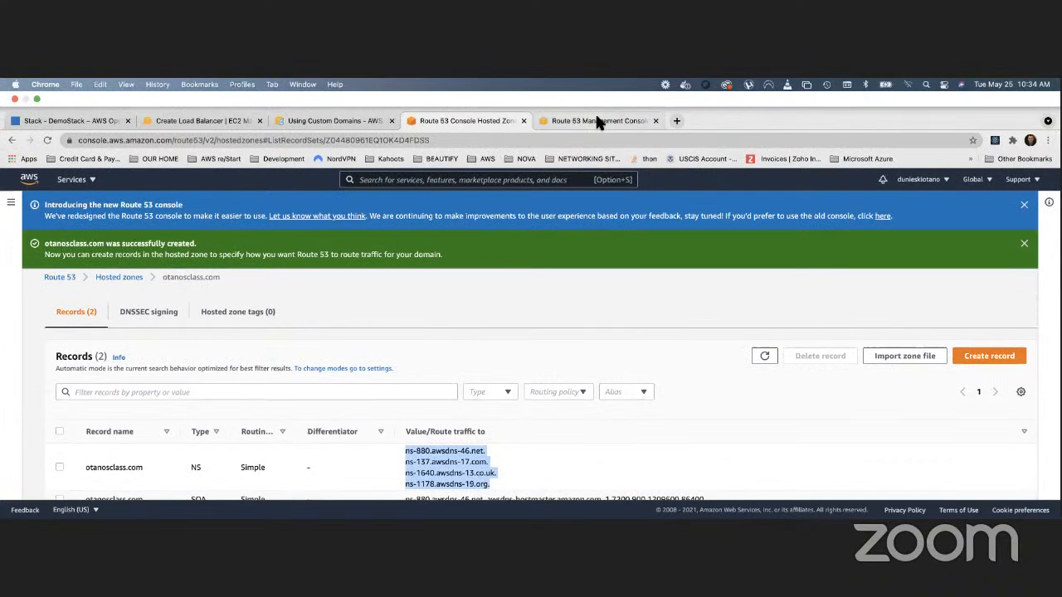
pyautogui.click(595, 93)
pyautogui.click(34, 323)
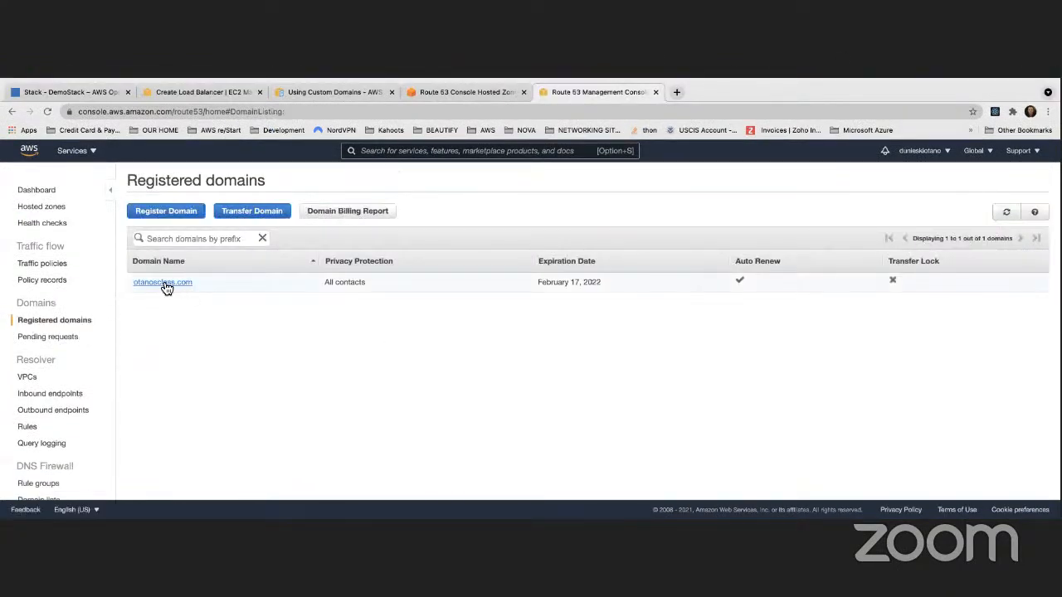
pyautogui.click(170, 284)
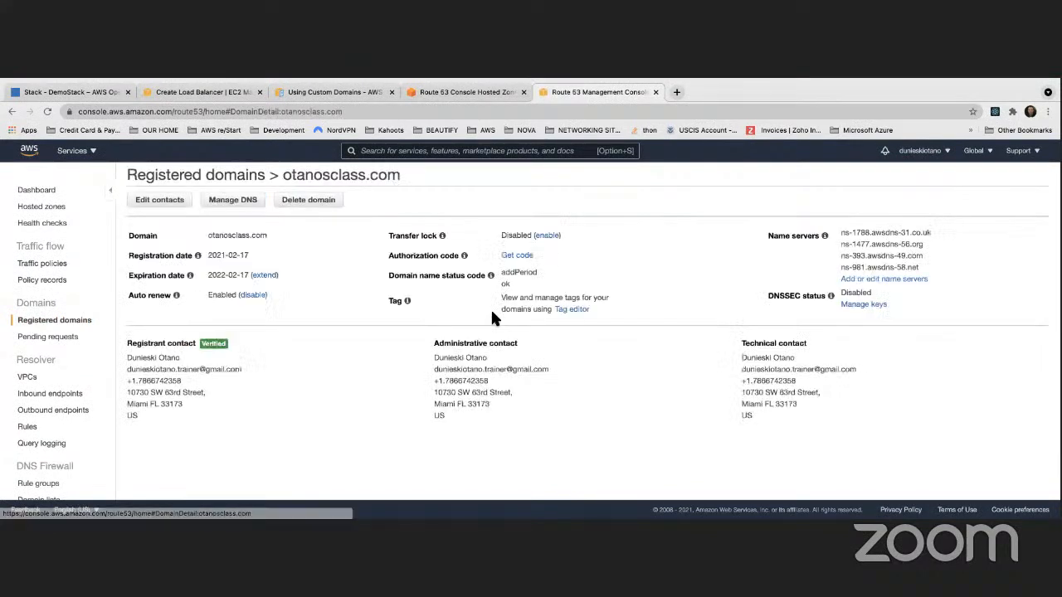
pyautogui.moveTo(840, 235); pyautogui.dragTo(923, 264)
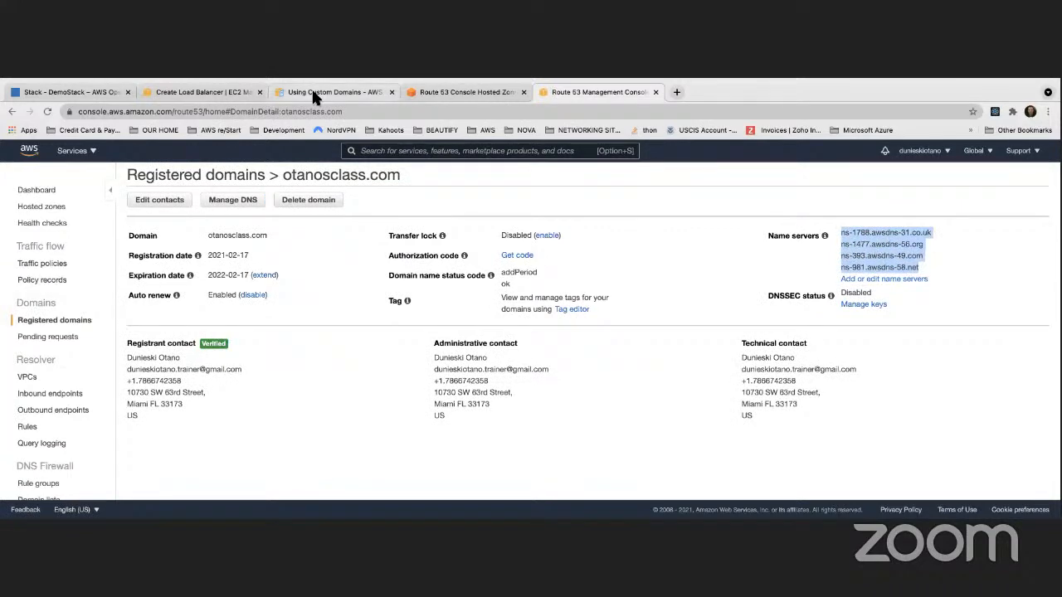
pyautogui.click(202, 90)
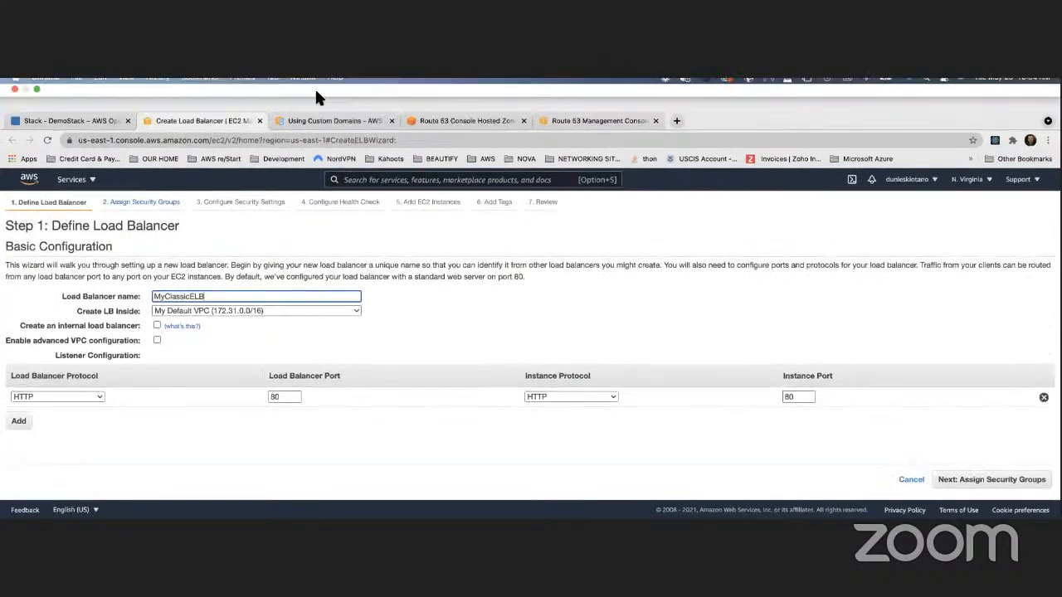
pyautogui.click(309, 121)
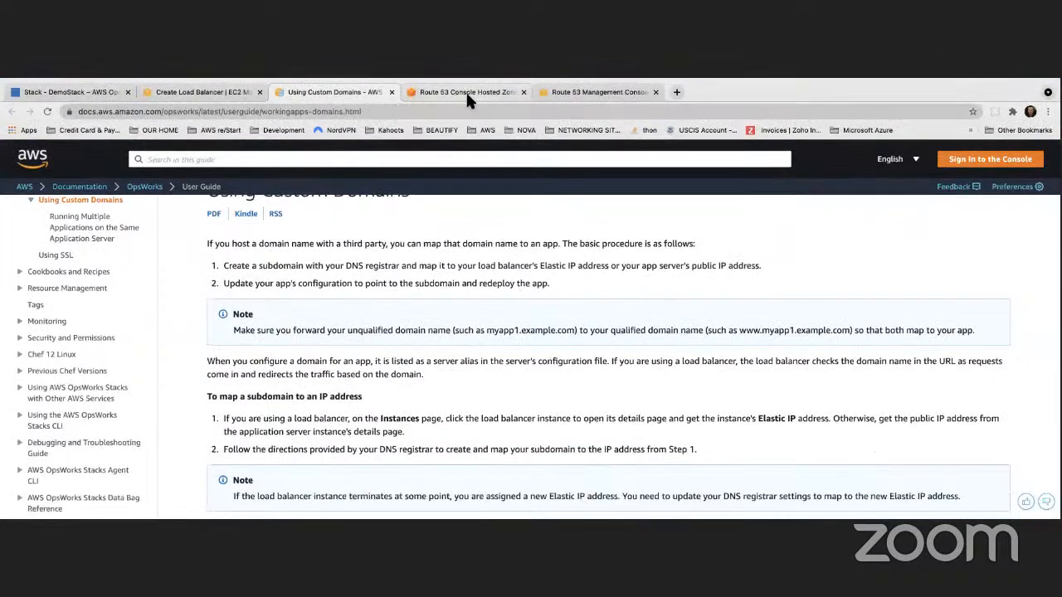
pyautogui.click(466, 91)
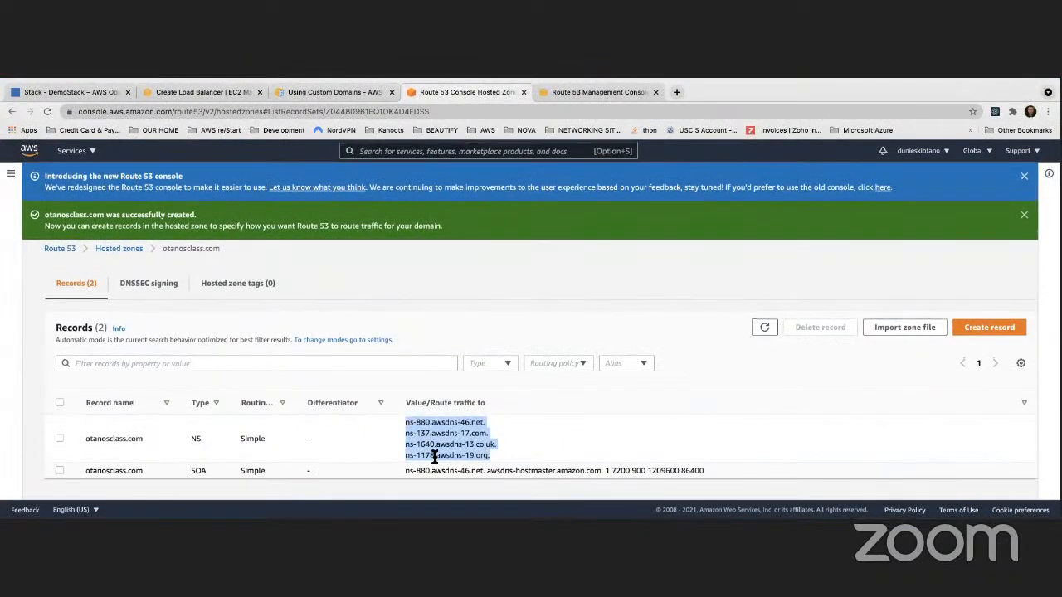
# Open the registered domain's name servers for editing and replace the first with ns-880.awsdns-46.net from the hosted zone's NS record
pyautogui.click(595, 91)
pyautogui.click(869, 280)
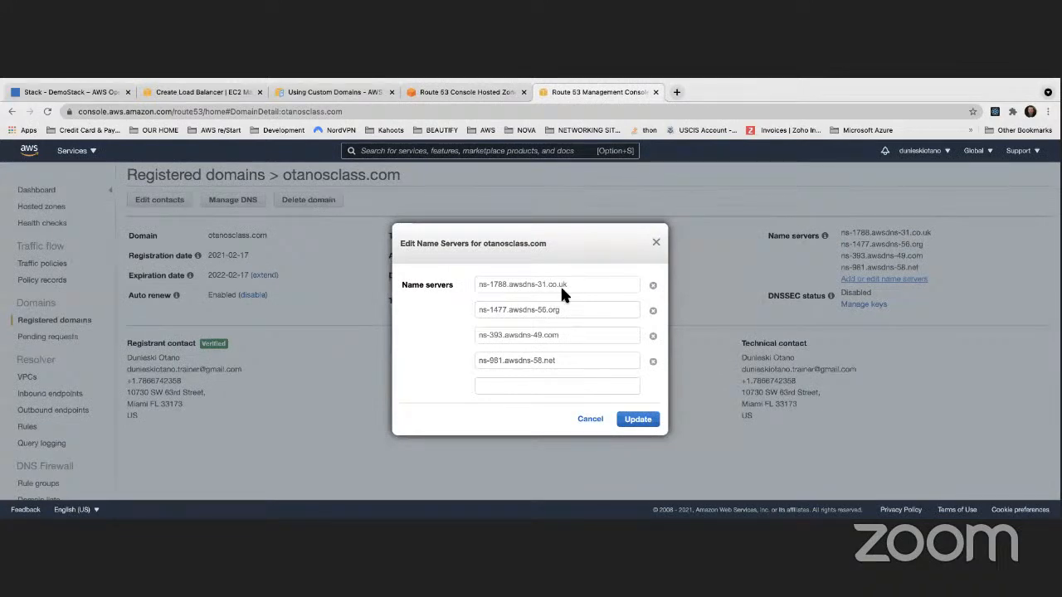
pyautogui.click(446, 92)
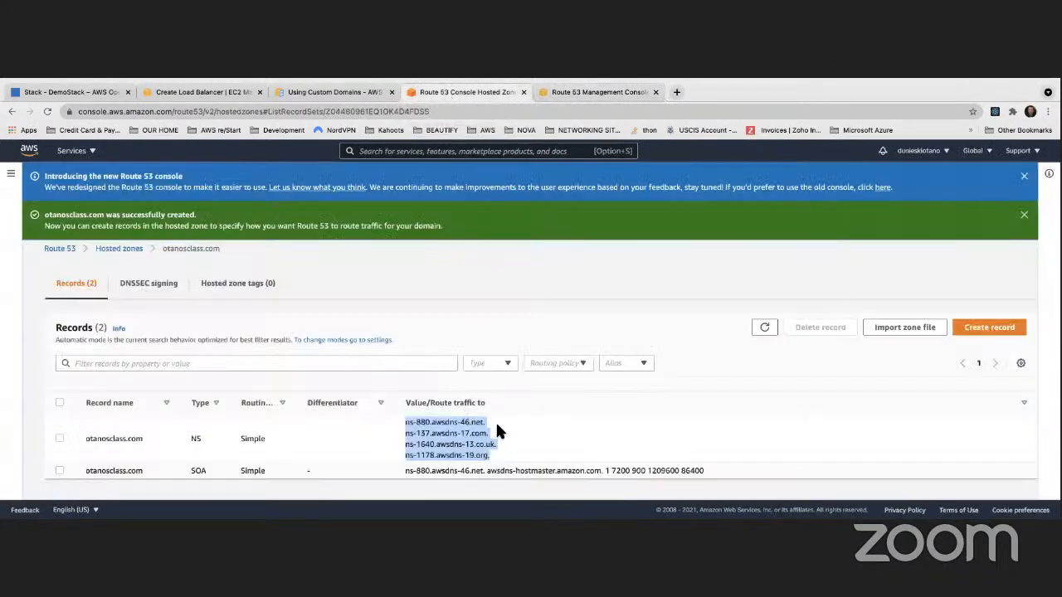
pyautogui.click(406, 428)
pyautogui.moveTo(408, 424); pyautogui.dragTo(479, 423)
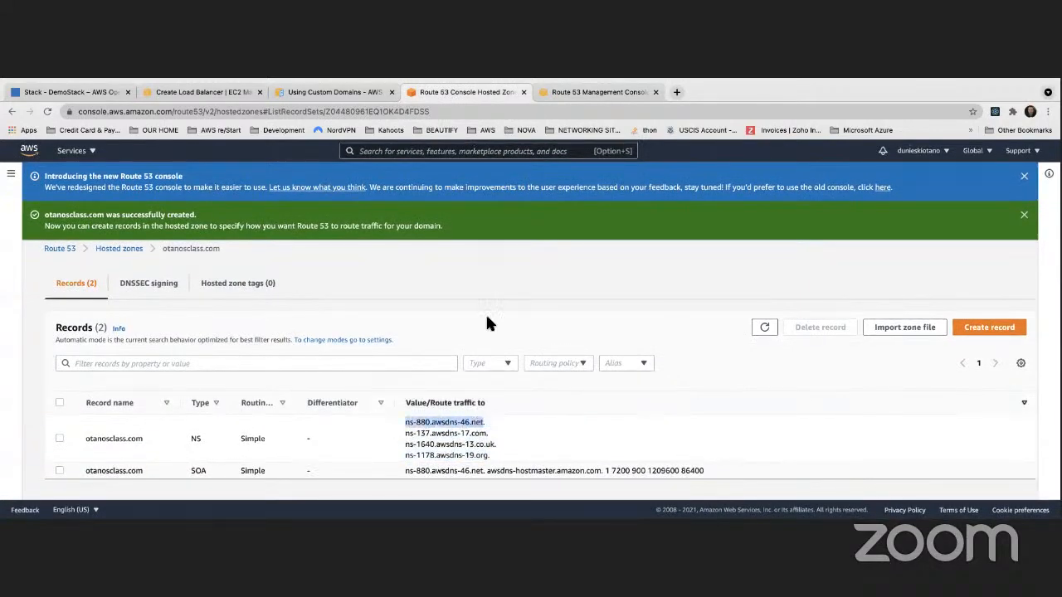
pyautogui.click(597, 92)
pyautogui.moveTo(581, 285); pyautogui.dragTo(458, 285)
pyautogui.write('ns-880.awsdns-46.net')
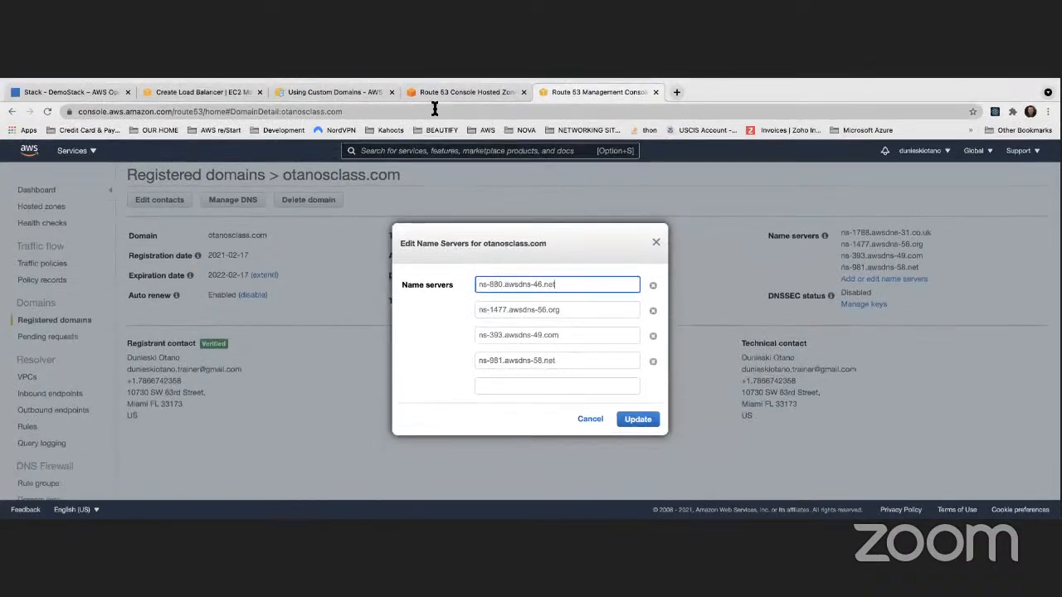
# Replace the registered domain's second name server with ns-137.awsdns-17.com, copied from the hosted zone's NS record
pyautogui.click(465, 93)
pyautogui.moveTo(487, 433); pyautogui.dragTo(405, 434)
pyautogui.press('super+c')
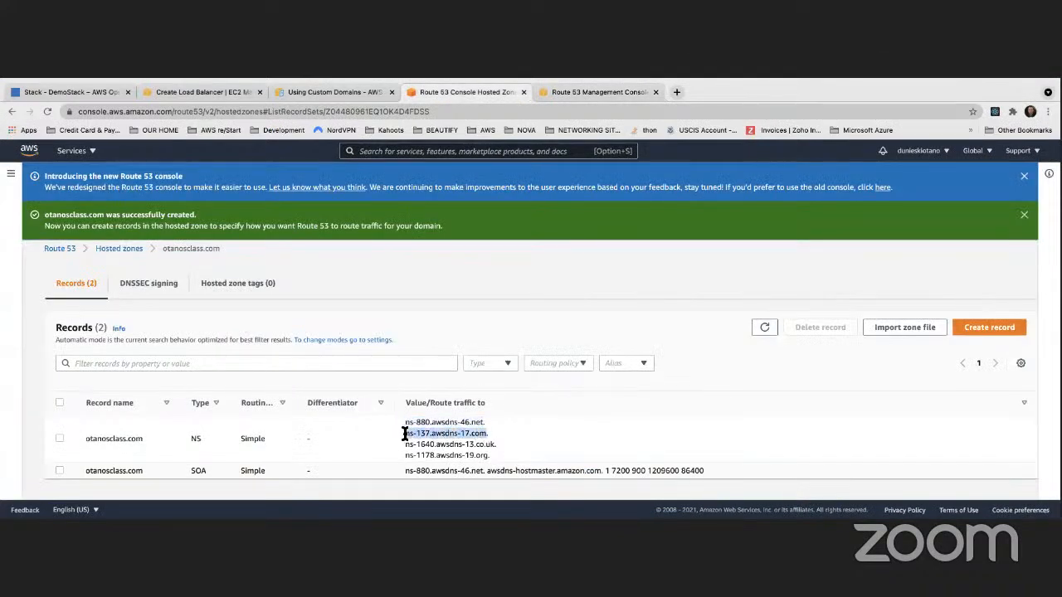
pyautogui.click(591, 92)
pyautogui.moveTo(556, 308); pyautogui.dragTo(441, 307)
pyautogui.press('super+v')
# Replace the registered domain's third name server with ns-1640.awsdns-13.co.uk, copied from the hosted zone's NS record
pyautogui.click(452, 92)
pyautogui.moveTo(495, 445); pyautogui.dragTo(407, 445)
pyautogui.hotkey('ctrl', 'c')
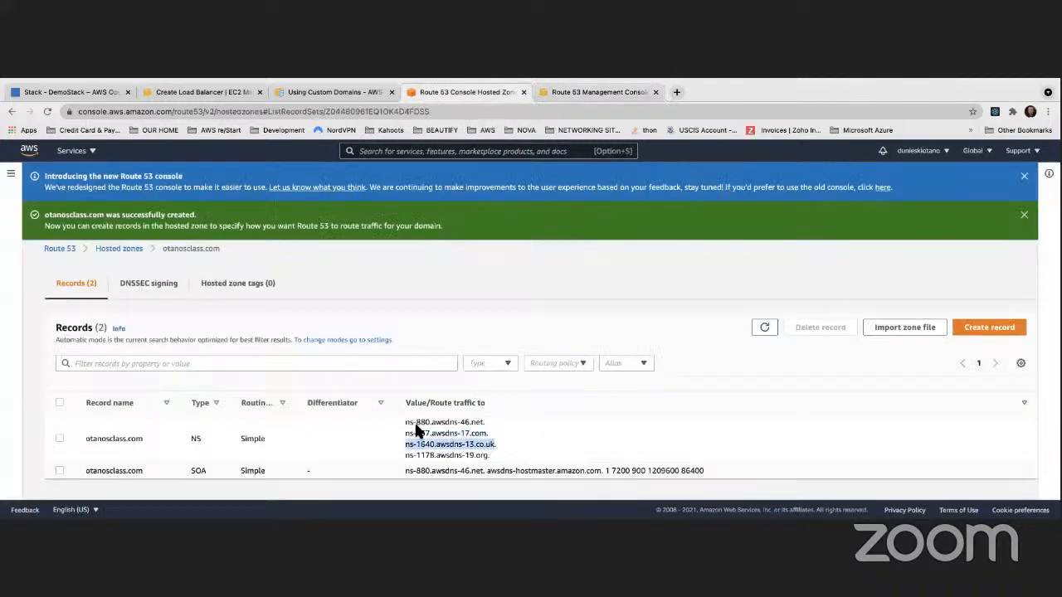
pyautogui.click(573, 93)
pyautogui.click(558, 335)
pyautogui.hotkey('ctrl', 'a')
pyautogui.hotkey('ctrl', 'v')
# Replace the registered domain's fourth name server with ns-1178.awsdns-19.org, copied from the hosted zone's NS record, and submit the name server update
pyautogui.click(480, 94)
pyautogui.moveTo(489, 456); pyautogui.dragTo(405, 461)
pyautogui.hotkey('ctrl', 'c')
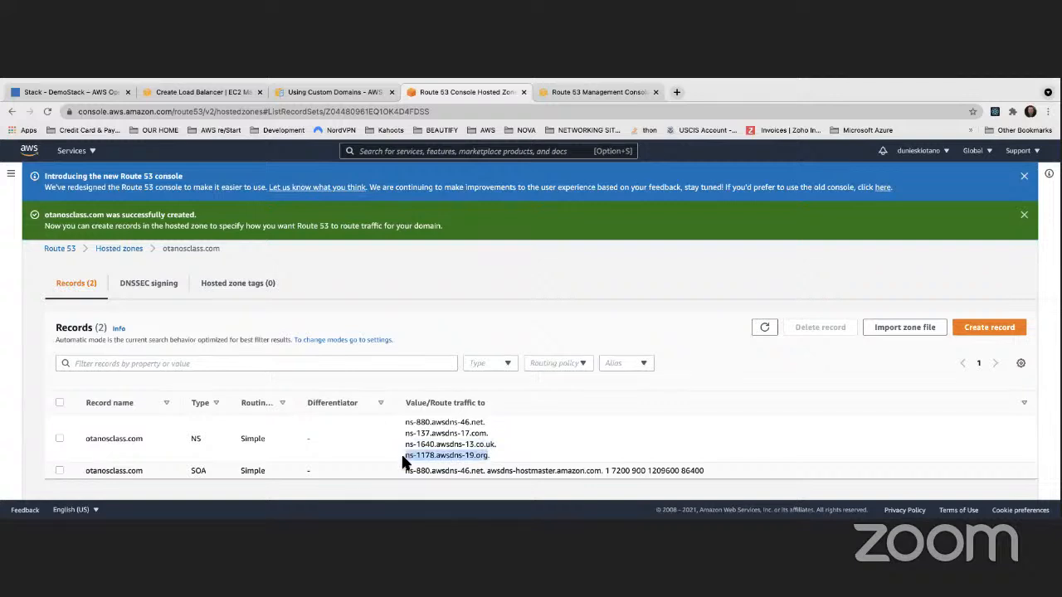
pyautogui.click(605, 94)
pyautogui.click(558, 366)
pyautogui.hotkey('ctrl', 'a')
pyautogui.hotkey('ctrl', 'v')
pyautogui.click(637, 419)
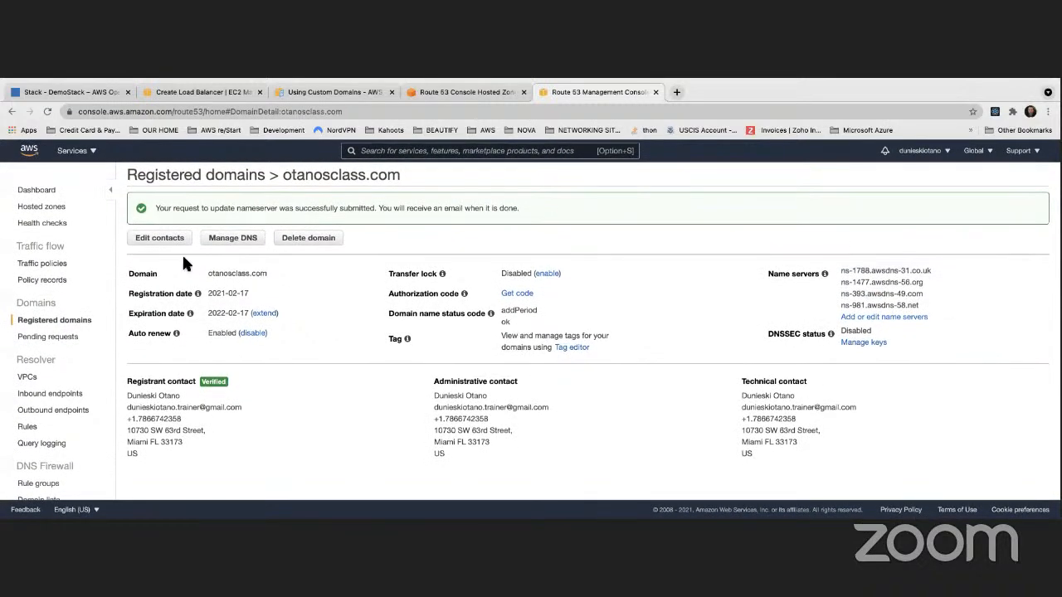
# Open the otanosclass.com hosted zone and go to its list of records
pyautogui.scroll(-1, 62, 214)
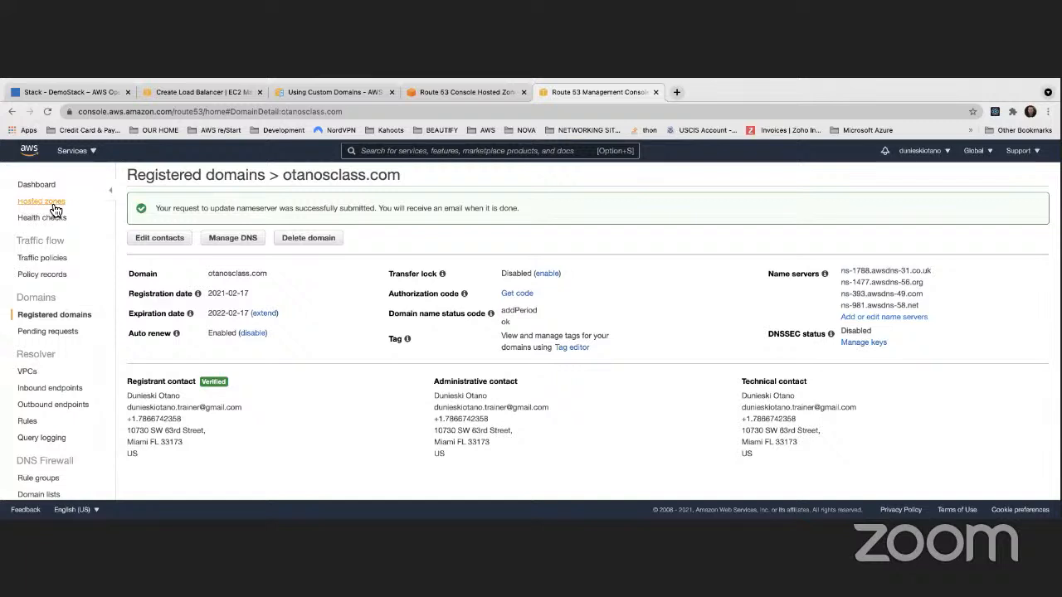
pyautogui.click(42, 201)
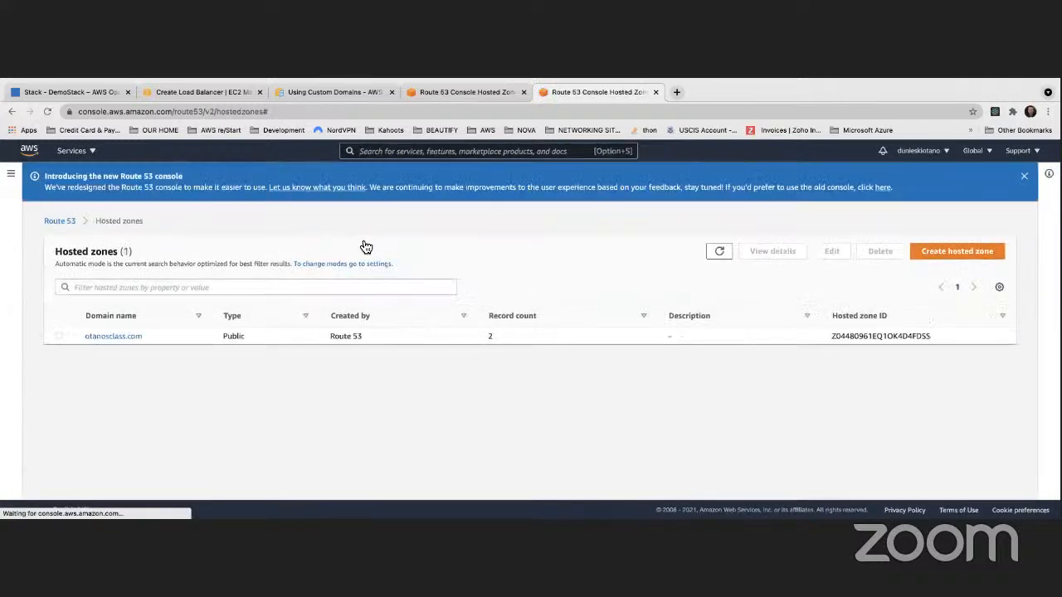
pyautogui.click(129, 336)
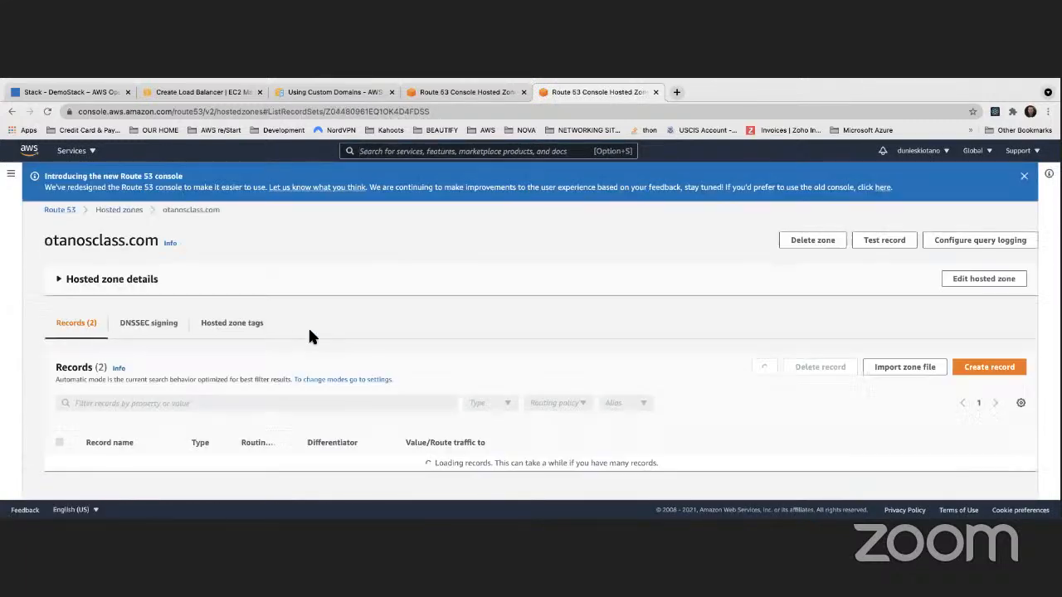
pyautogui.scroll(-3, 312, 331)
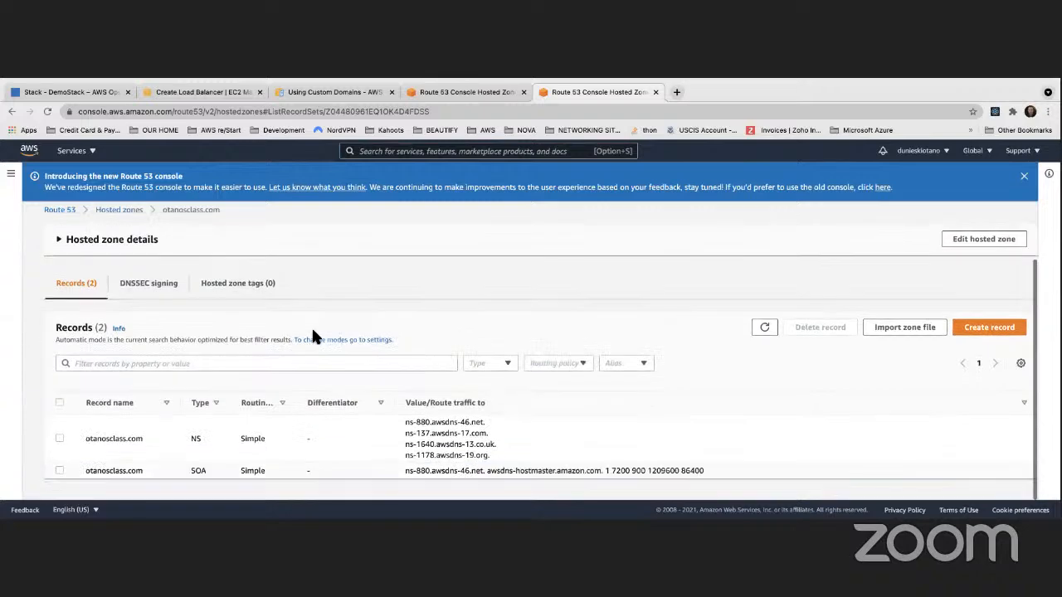
# Start creating a record in the otanosclass.com zone with the Simple routing policy and open the definition of a simple record
pyautogui.click(981, 333)
pyautogui.scroll(-3, 371, 309)
pyautogui.scroll(1, 453, 382)
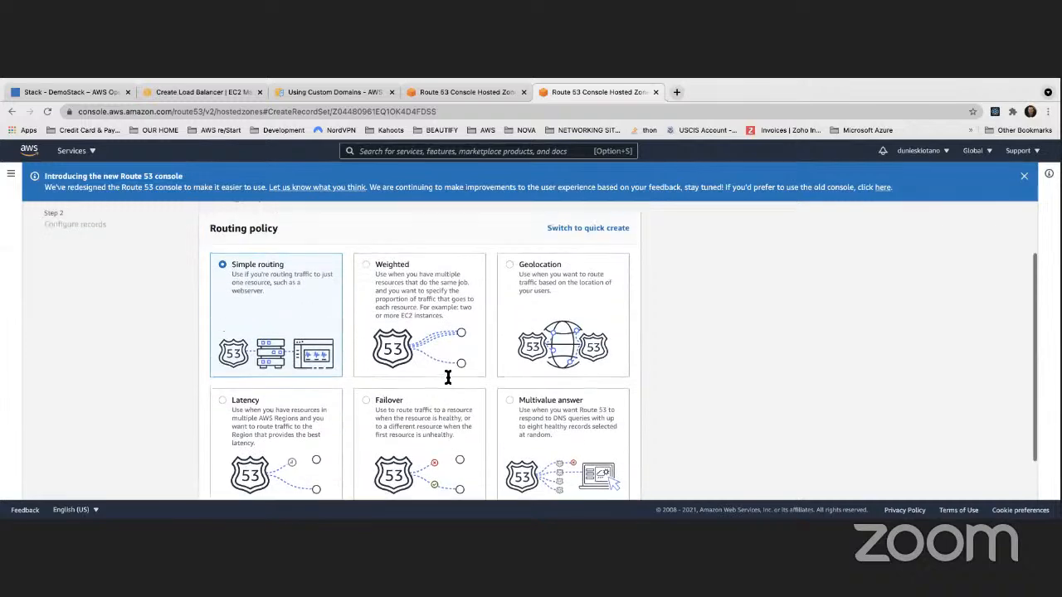
pyautogui.scroll(-1, 438, 379)
pyautogui.click(635, 487)
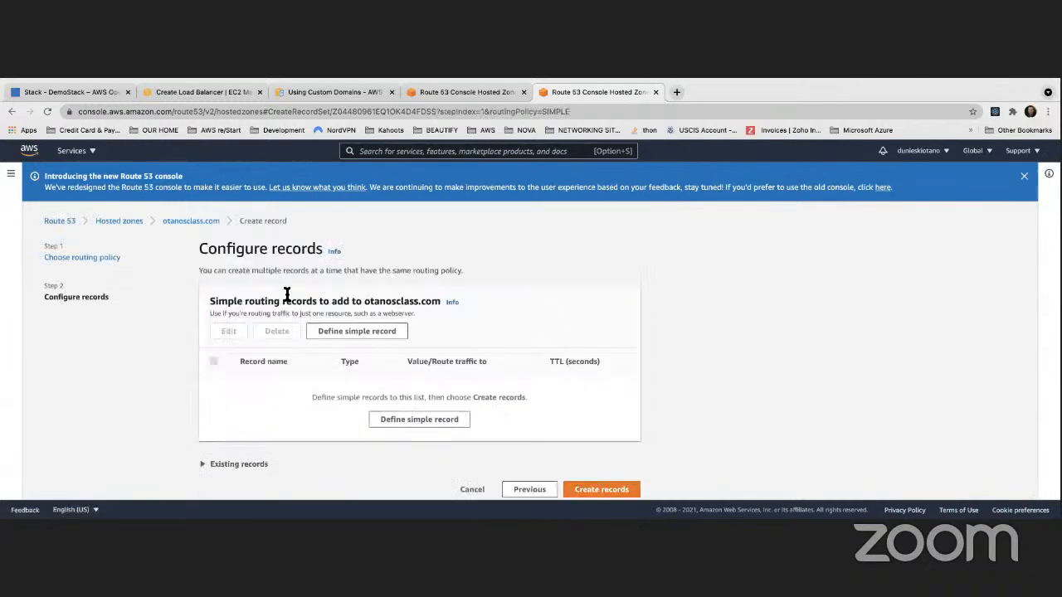
pyautogui.click(419, 419)
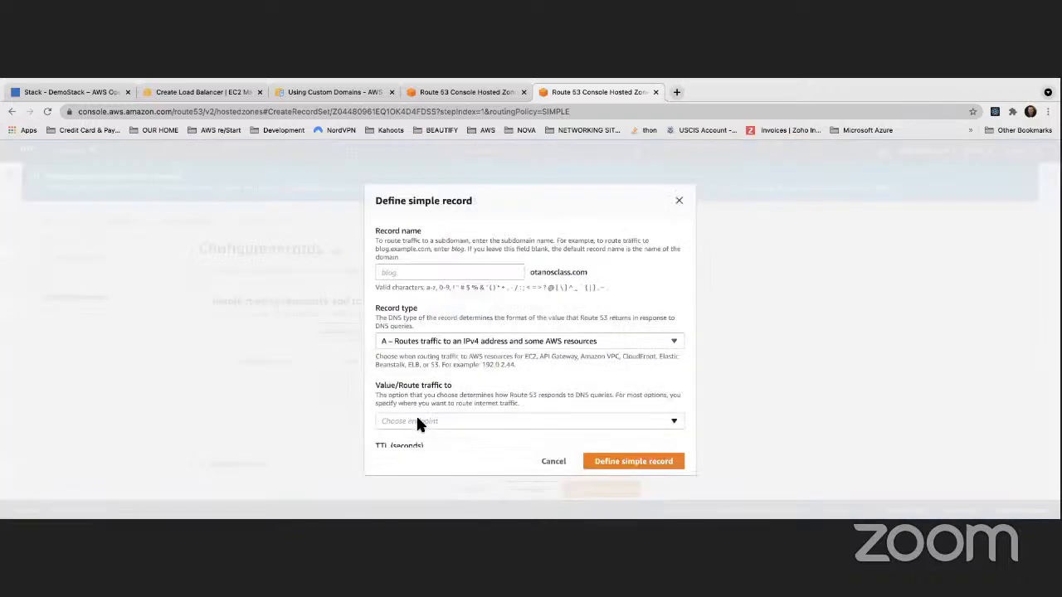
# Route the simple A record's traffic to the endpoint type Alias to Application and Classic Load Balancer
pyautogui.scroll(-3, 424, 301)
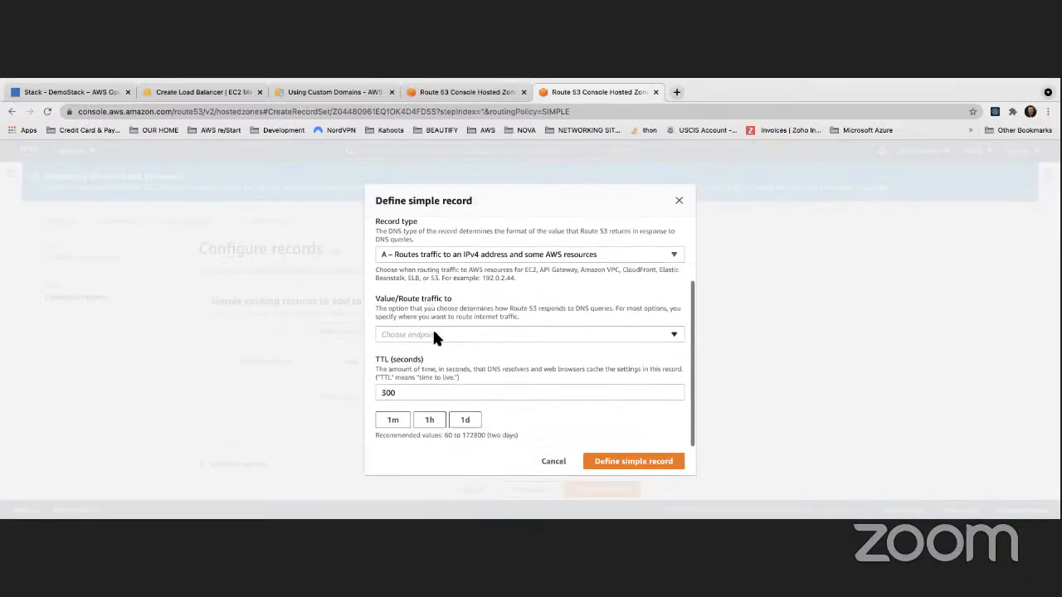
pyautogui.click(431, 332)
pyautogui.scroll(-1, 448, 317)
pyautogui.scroll(1, 448, 317)
pyautogui.scroll(-4, 448, 317)
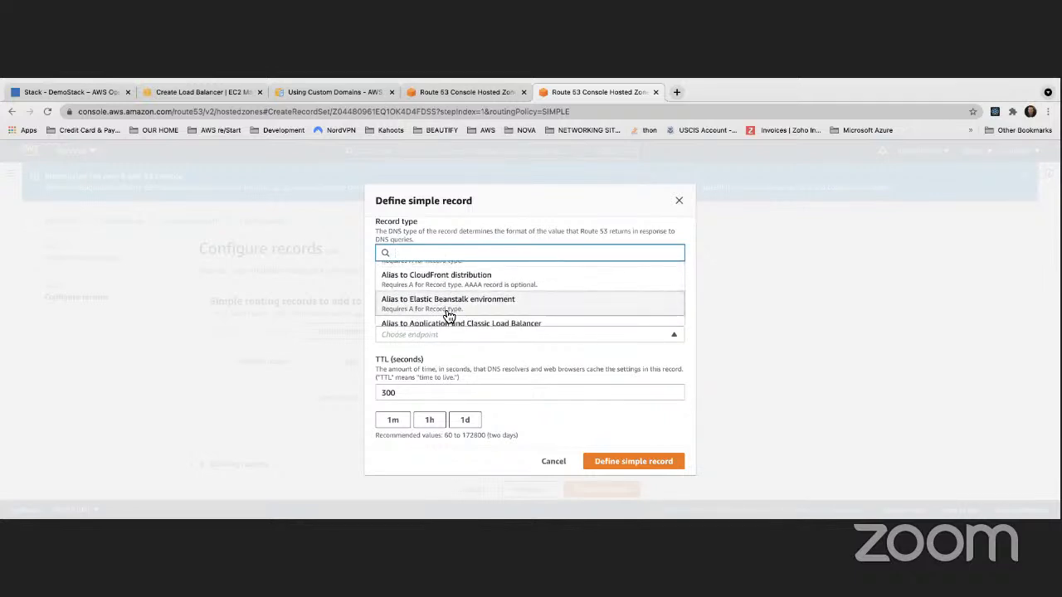
pyautogui.scroll(-1, 448, 317)
pyautogui.scroll(5, 448, 317)
pyautogui.scroll(-4, 448, 317)
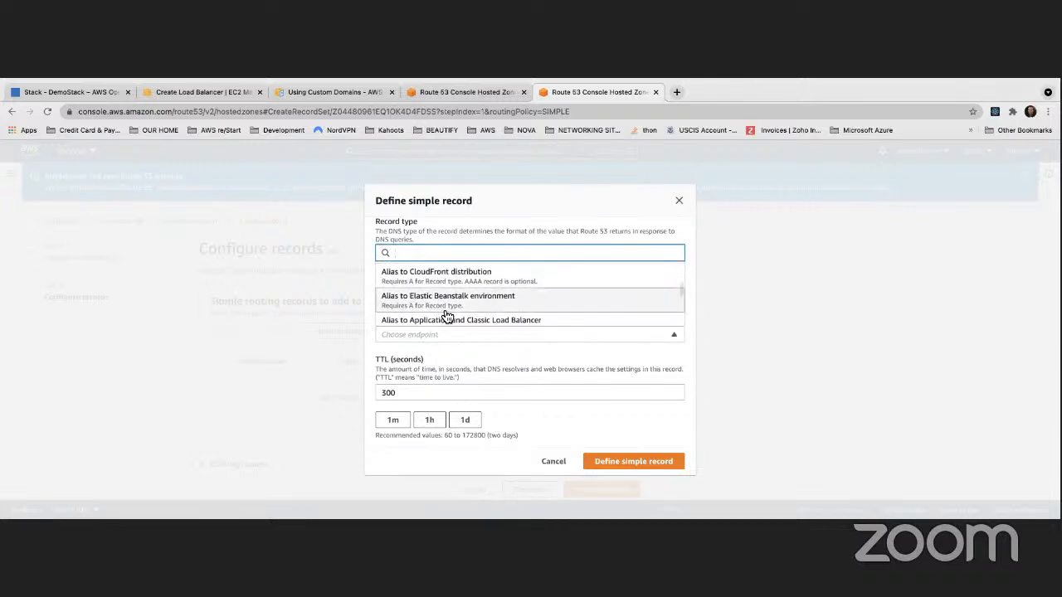
pyautogui.scroll(-3, 448, 317)
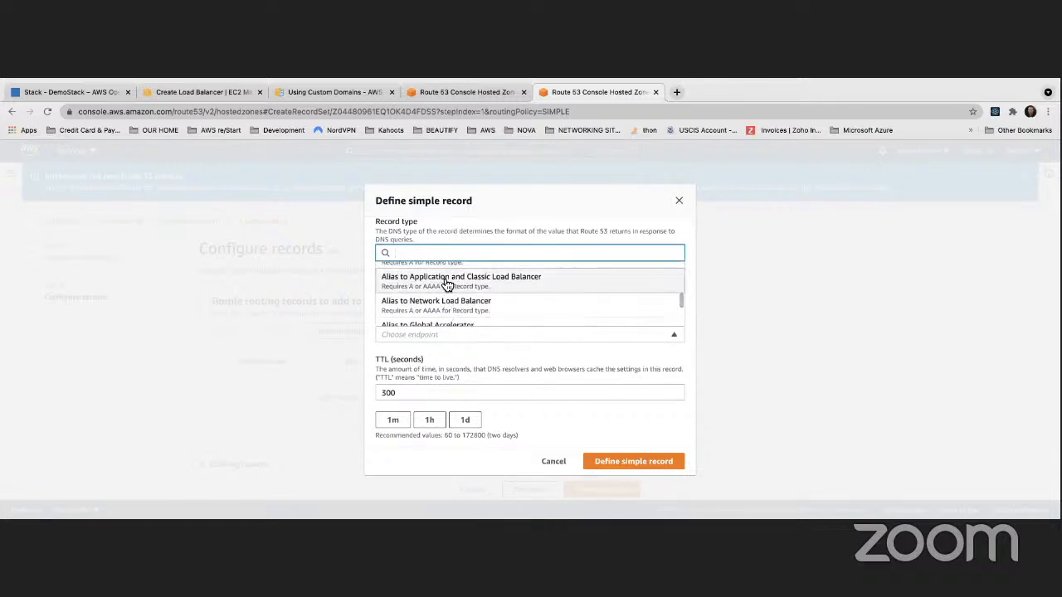
pyautogui.click(444, 280)
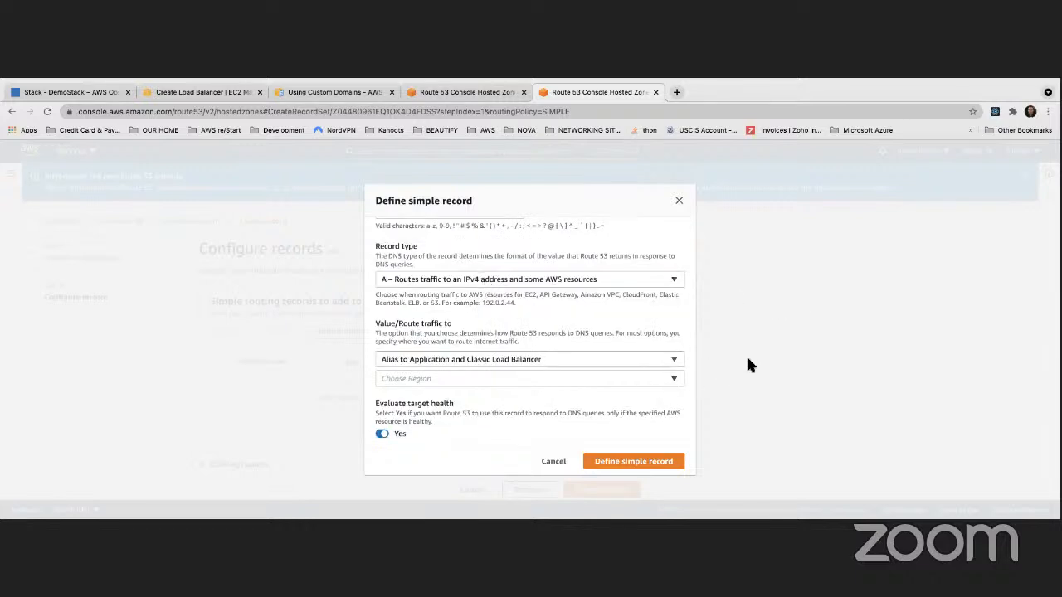
# Switch to the OpsWorks DemoStack and open the network settings of its PHP App Server layer
pyautogui.click(82, 91)
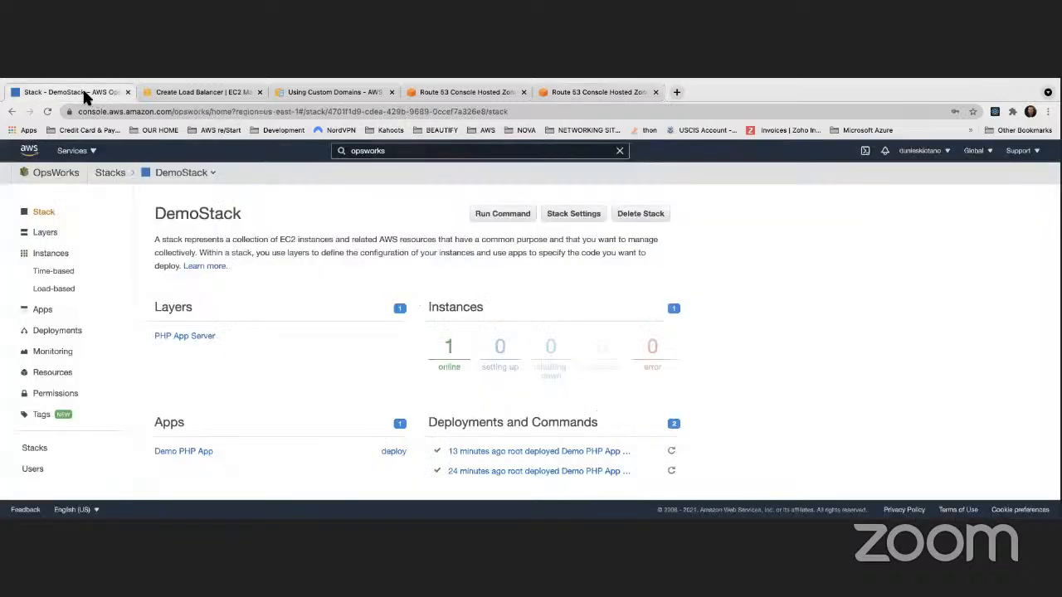
pyautogui.scroll(2, 401, 366)
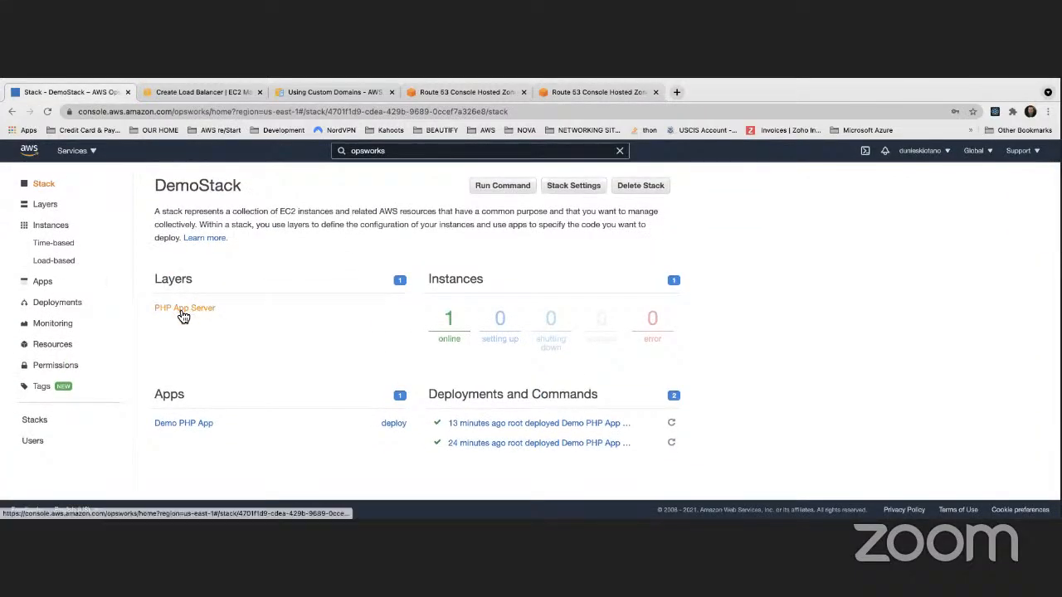
pyautogui.scroll(-5, 178, 309)
pyautogui.scroll(5, 178, 313)
pyautogui.scroll(1, 182, 313)
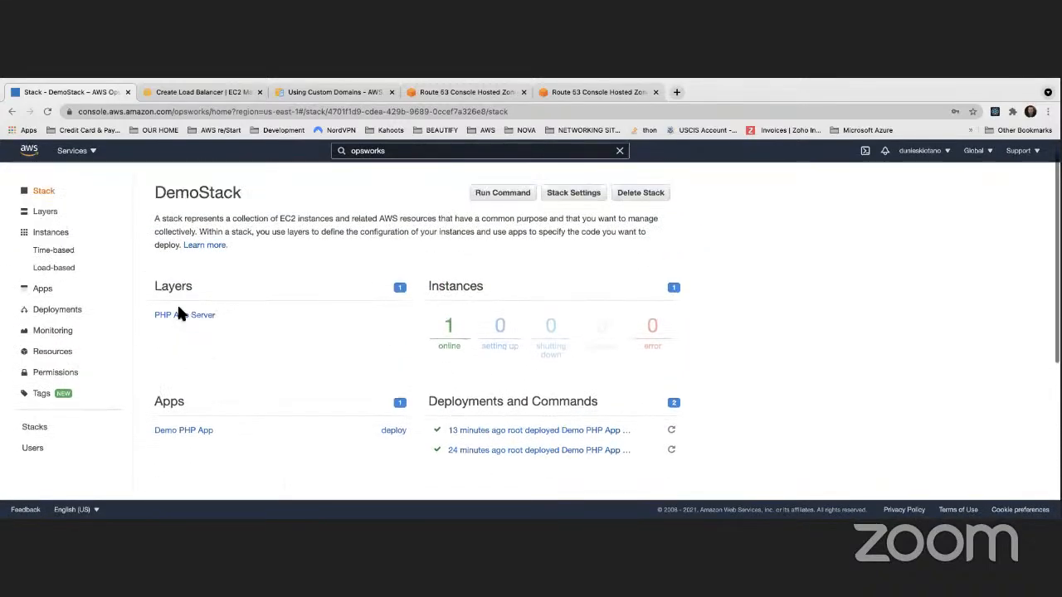
pyautogui.scroll(-1, 182, 313)
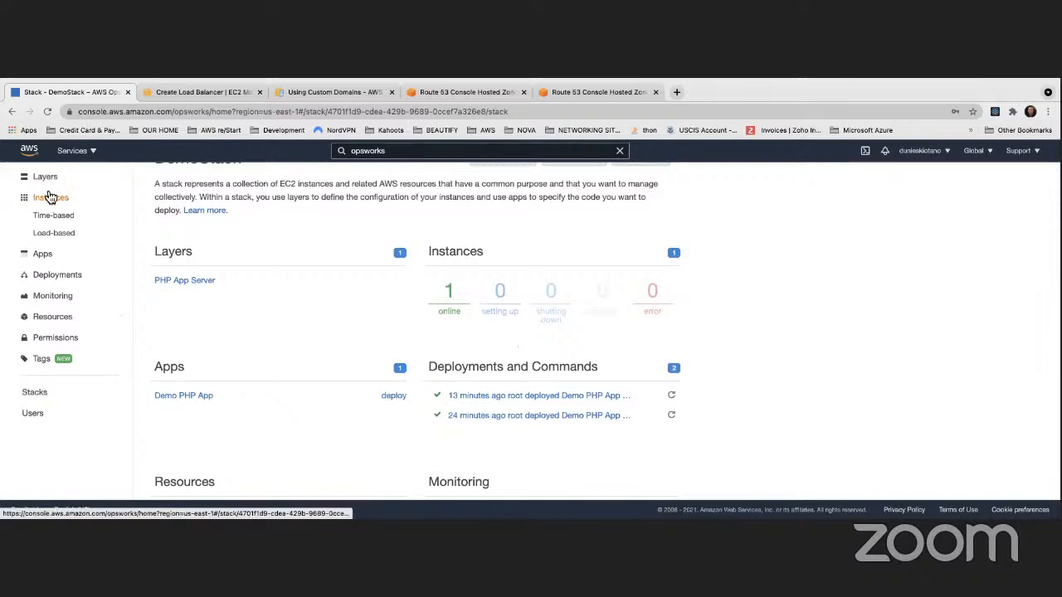
pyautogui.click(45, 176)
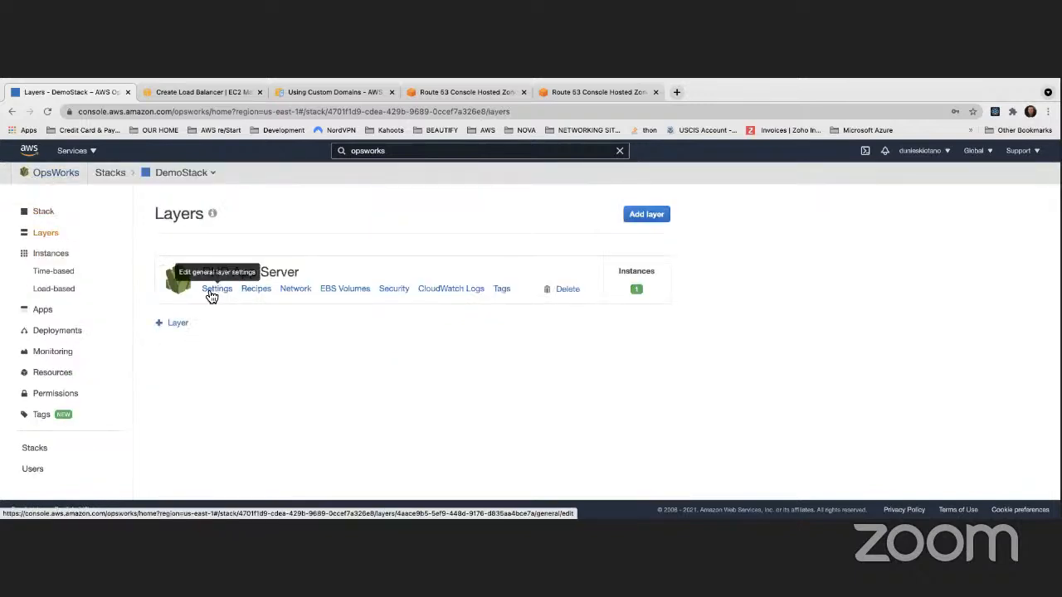
pyautogui.click(297, 292)
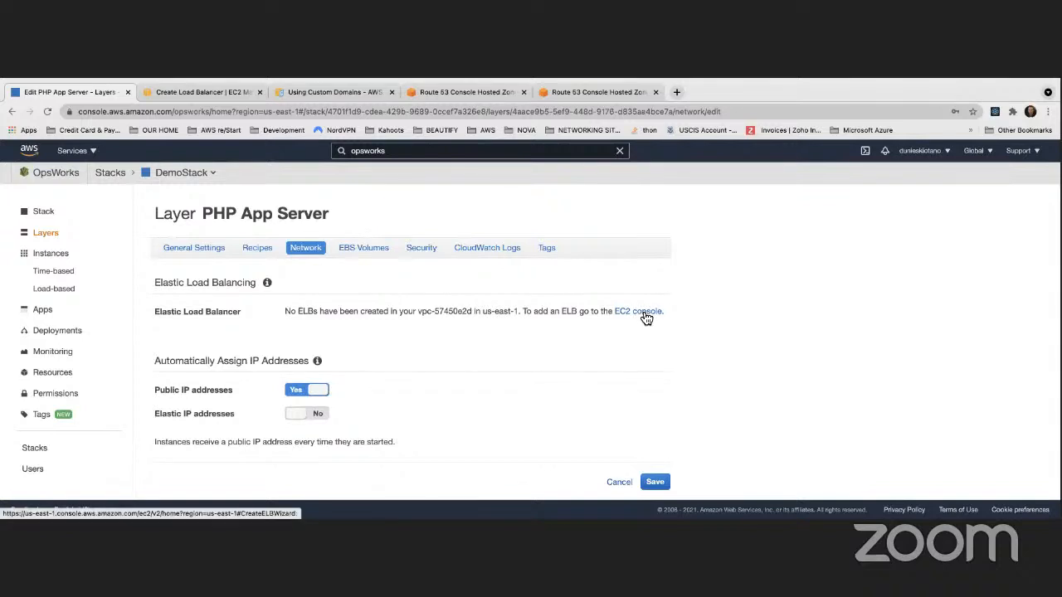
# Start a new load balancer in the EC2 console, name it MyClassicLoadBalancer and keep the default VPC and HTTP port 80 listener
pyautogui.click(666, 317)
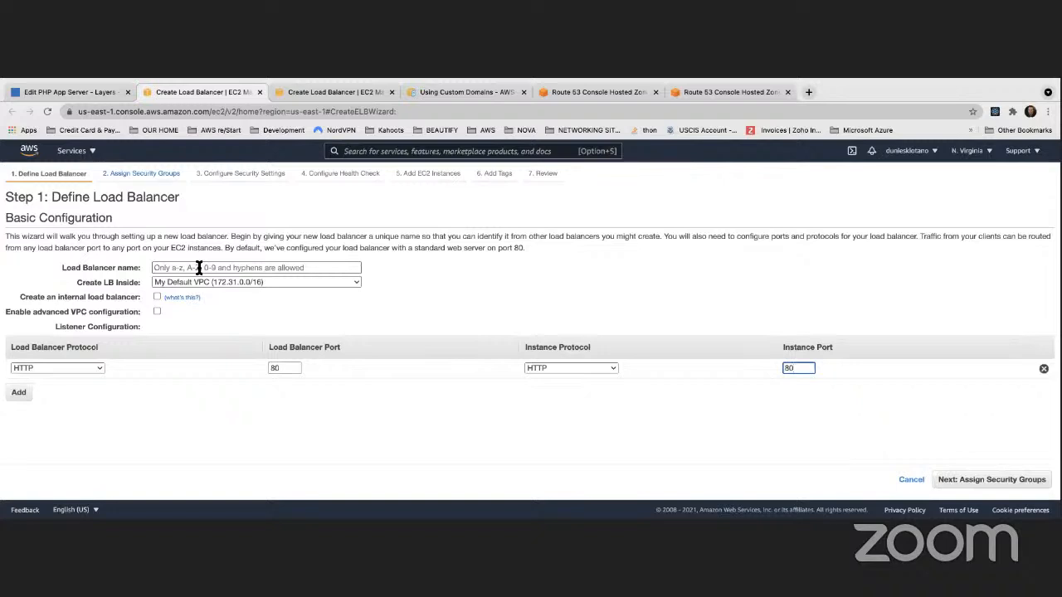
pyautogui.click(198, 268)
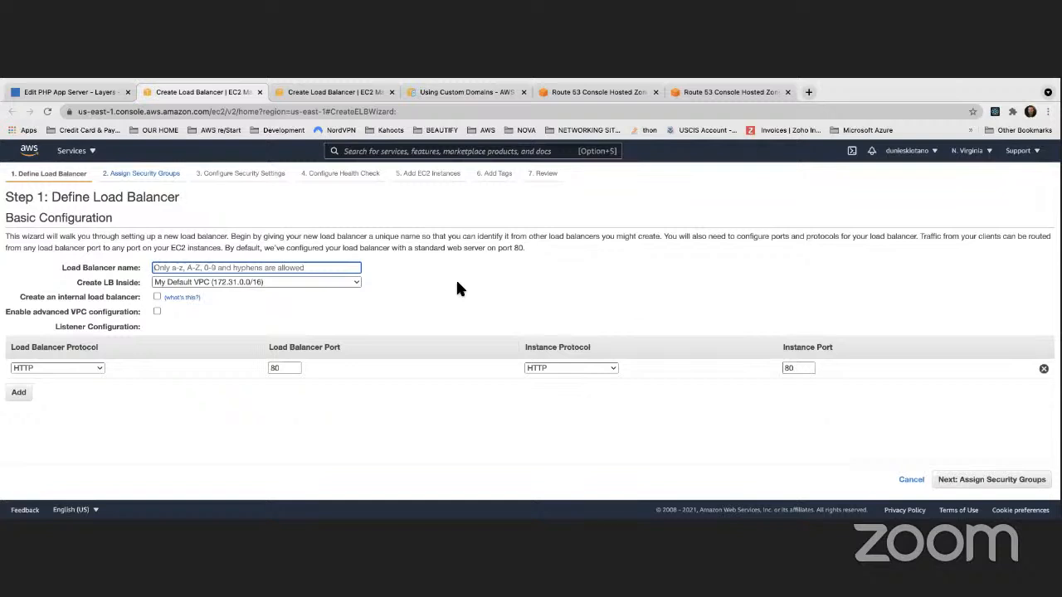
pyautogui.write('MyClassicLoadBalancer')
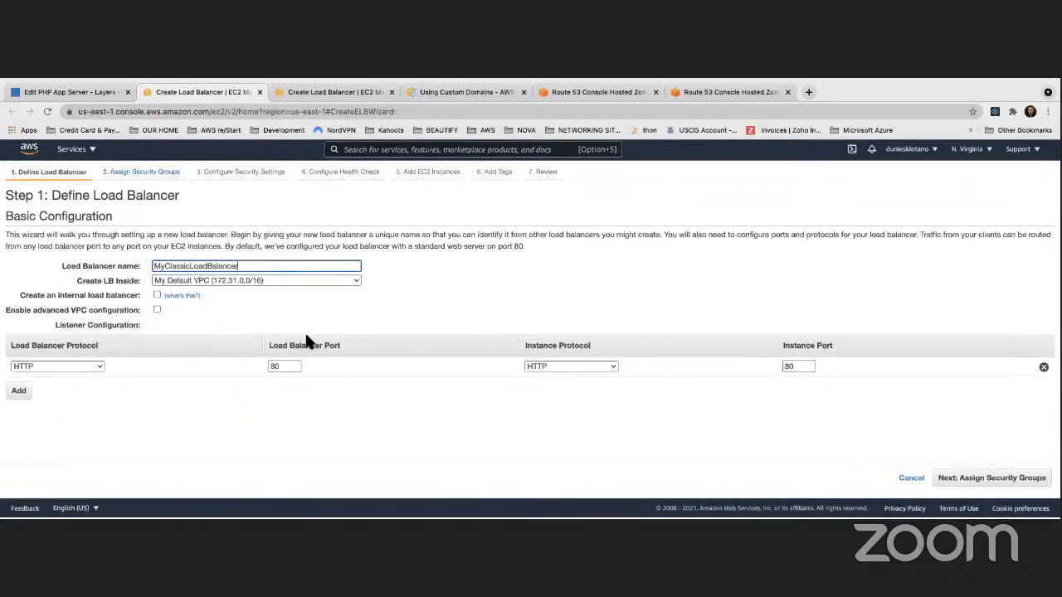
pyautogui.click(946, 481)
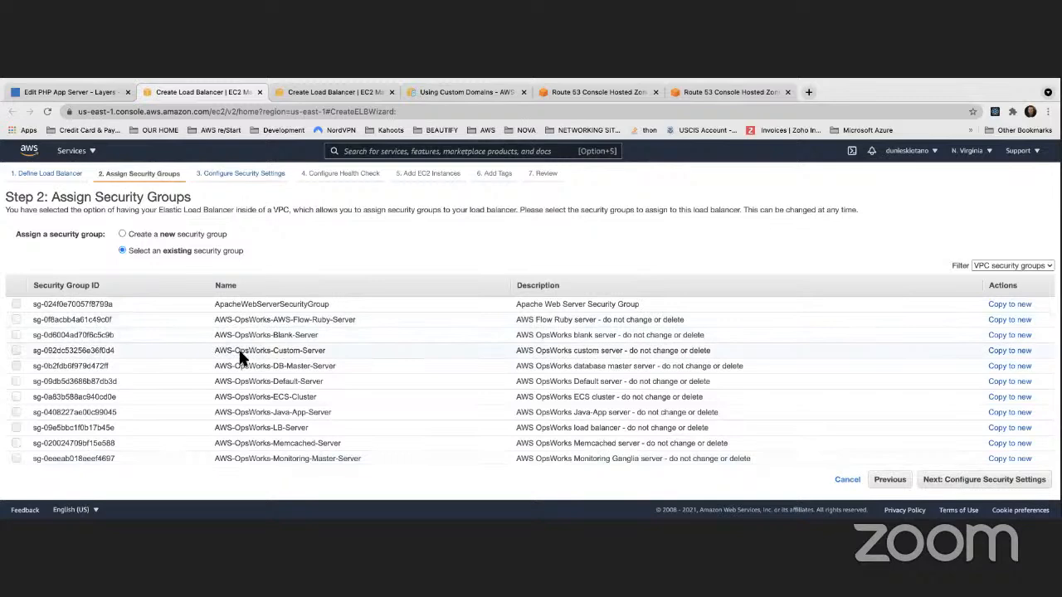
# Assign ELBSecurityGroup to the load balancer in addition to the default security group and proceed to the security settings
pyautogui.scroll(-1, 237, 408)
pyautogui.scroll(-5, 236, 408)
pyautogui.scroll(-1, 234, 407)
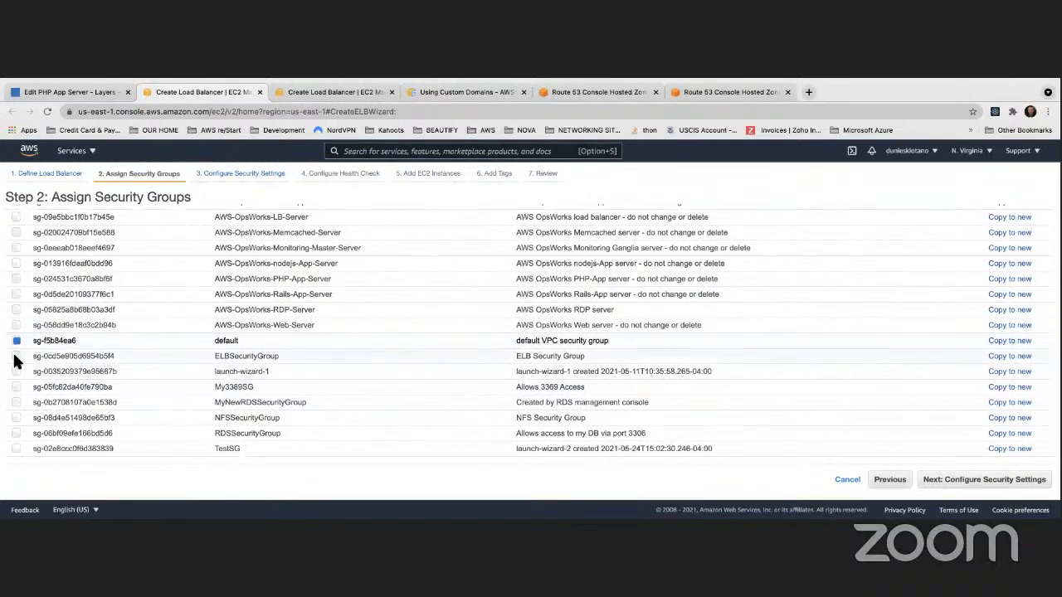
pyautogui.click(16, 356)
pyautogui.scroll(1, 200, 371)
pyautogui.scroll(-1, 208, 373)
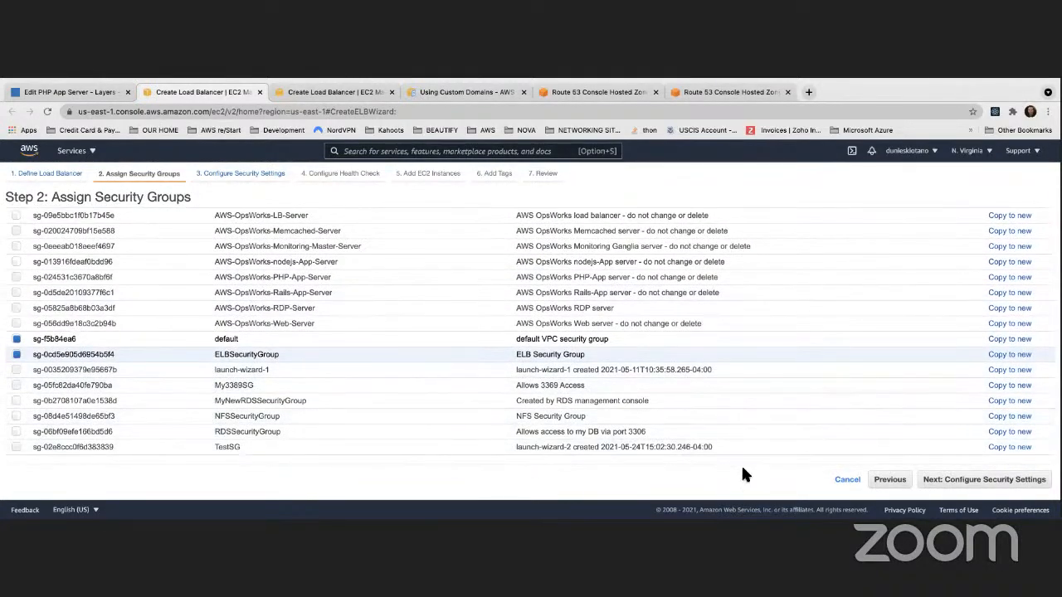
pyautogui.click(980, 484)
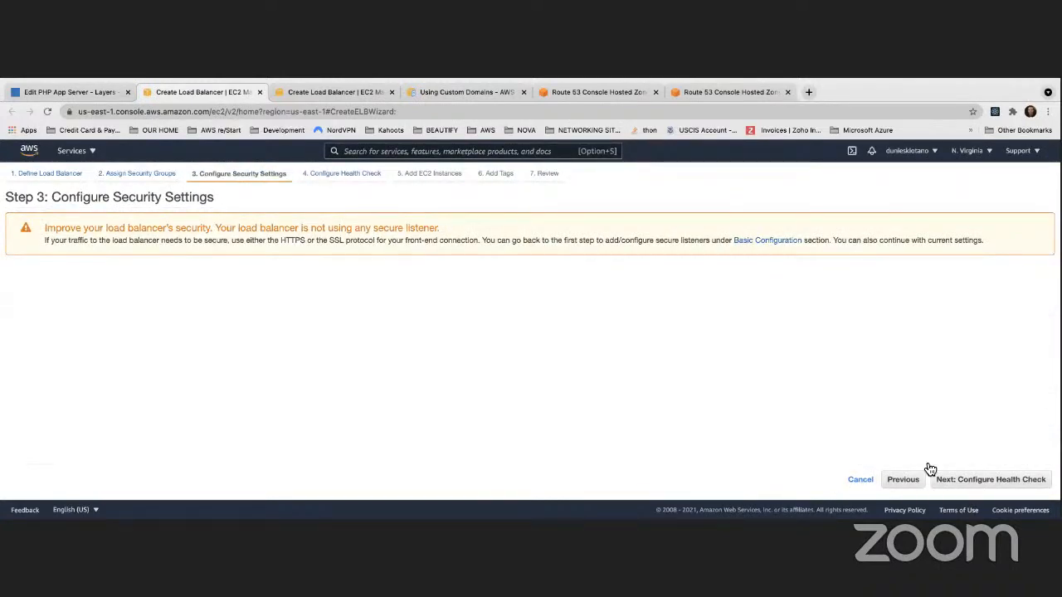
# Accept the default security and health check settings, add no instances or tags, and create the load balancer
pyautogui.click(953, 484)
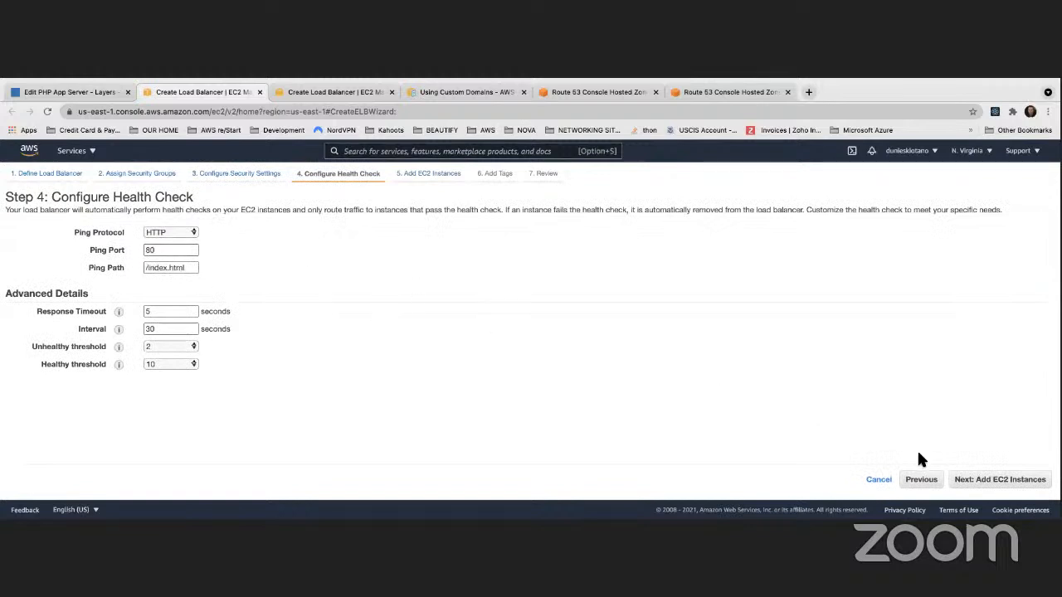
pyautogui.click(988, 481)
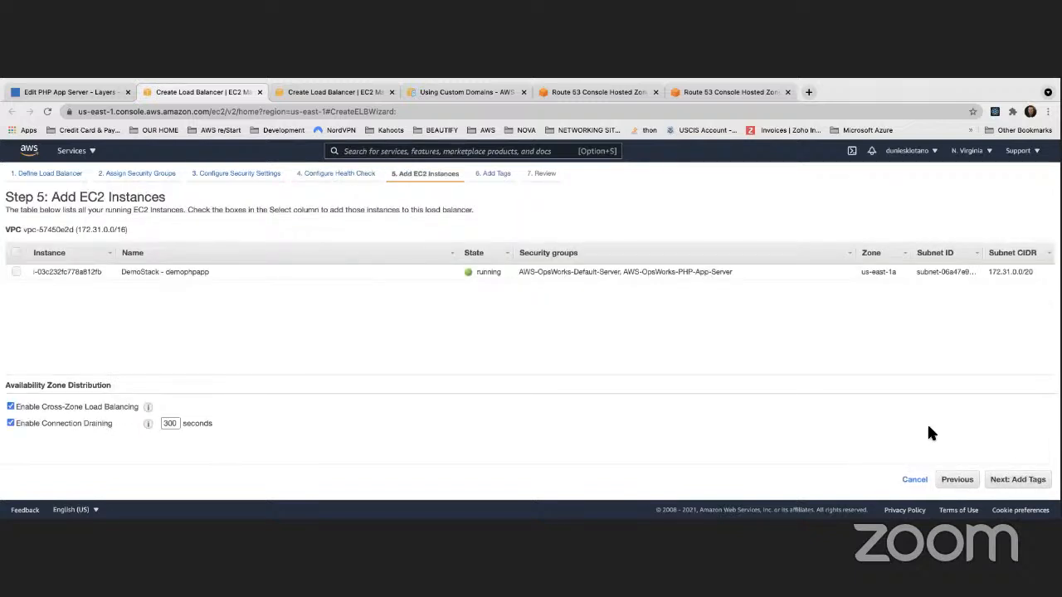
pyautogui.click(1012, 486)
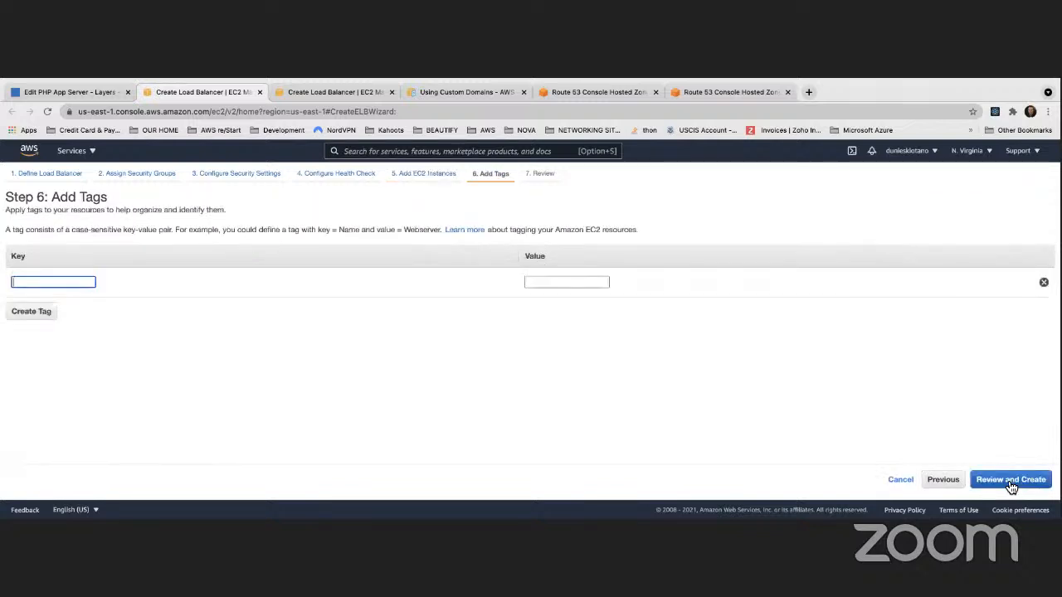
pyautogui.click(1012, 485)
pyautogui.click(1031, 479)
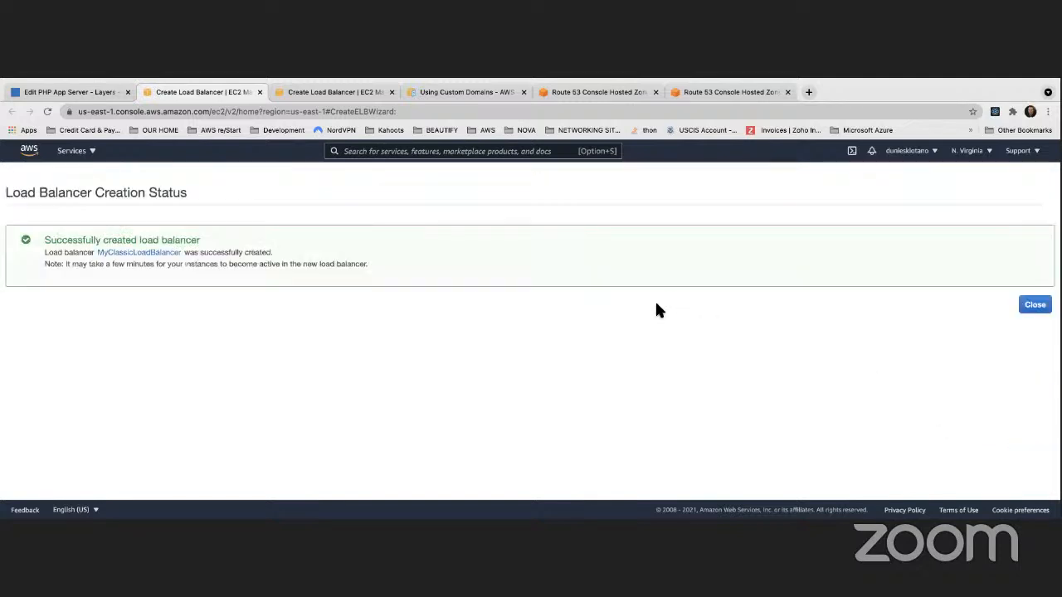
pyautogui.click(1034, 306)
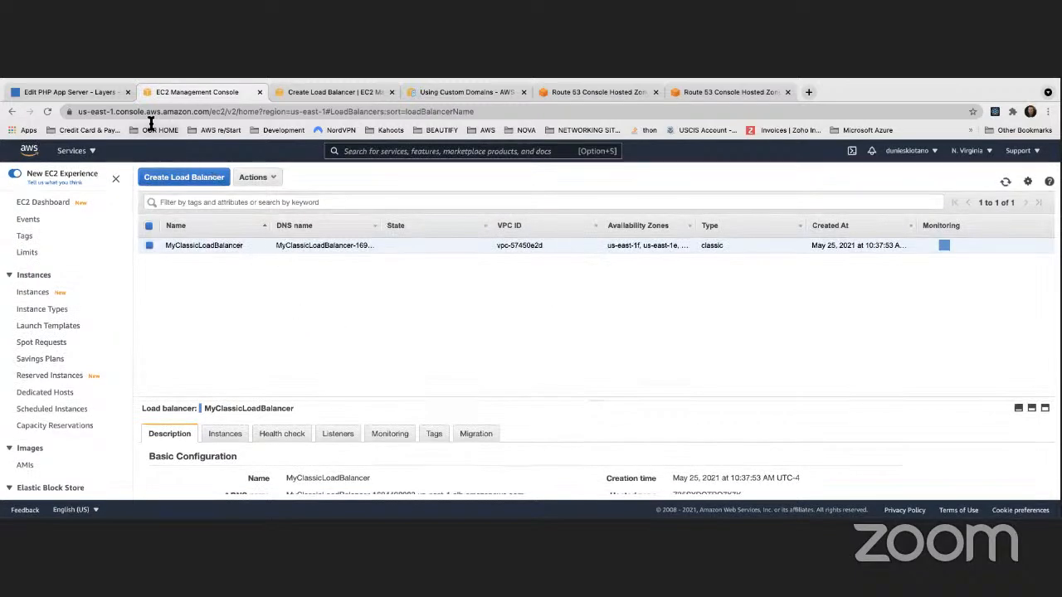
# Reload the PHP App Server layer's network settings in OpsWorks, attach MyClassicLoadBalancer as its Elastic Load Balancer and save
pyautogui.click(75, 91)
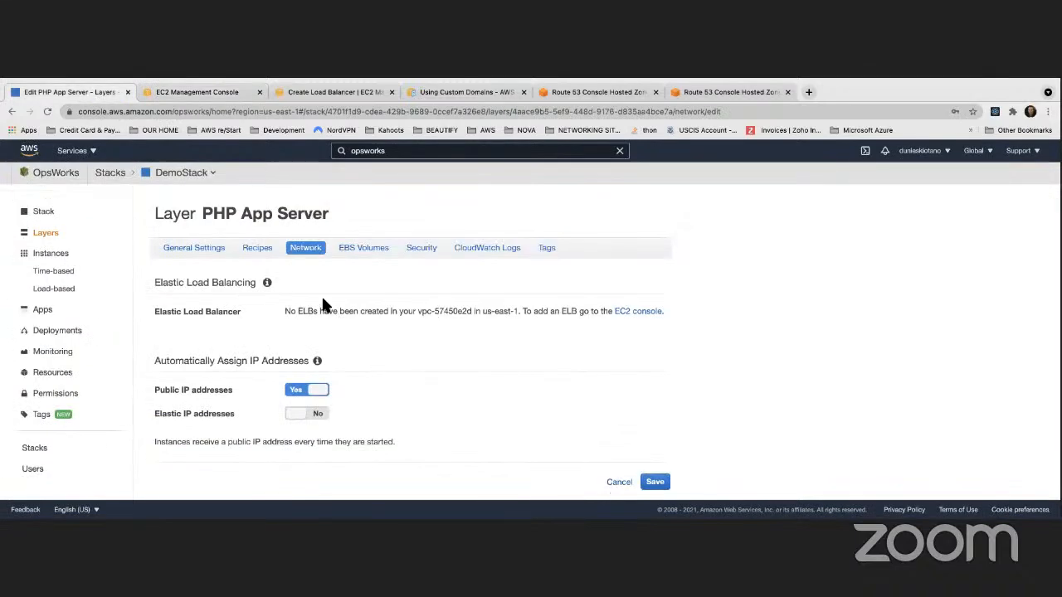
pyautogui.scroll(-1, 134, 198)
pyautogui.click(48, 111)
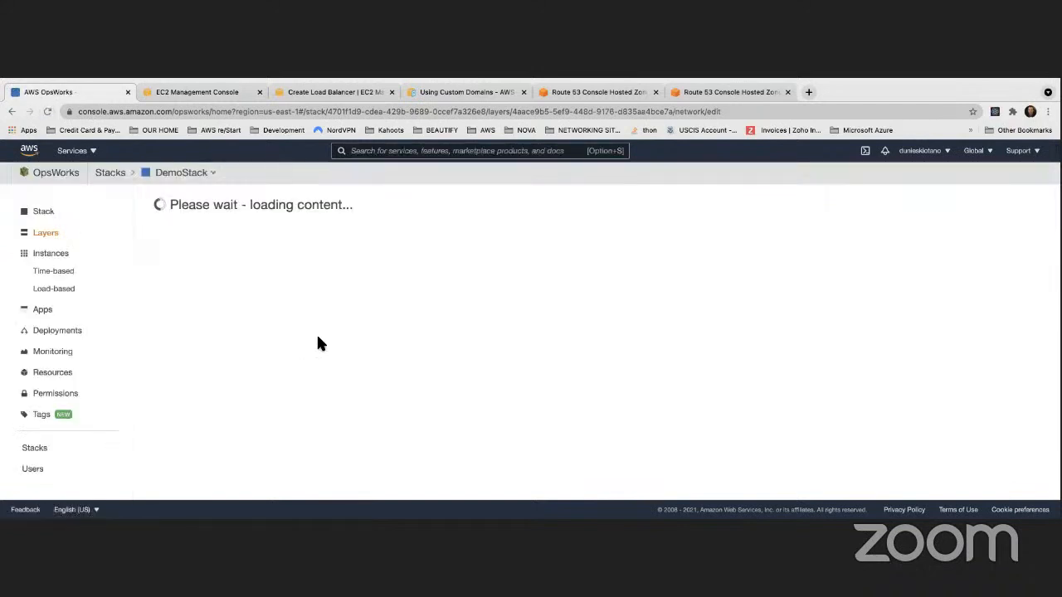
pyautogui.click(372, 310)
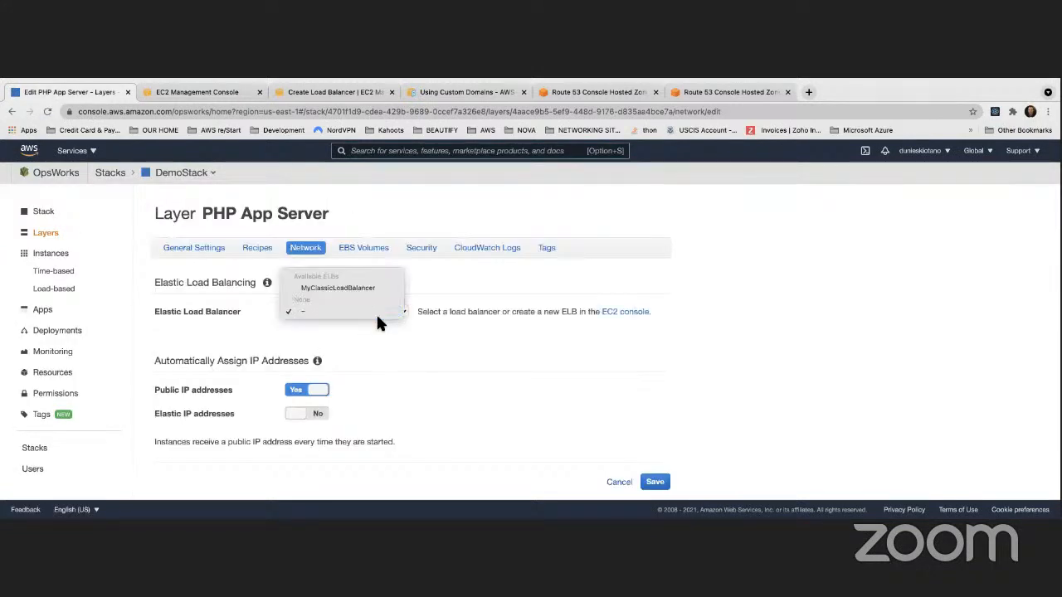
pyautogui.click(342, 288)
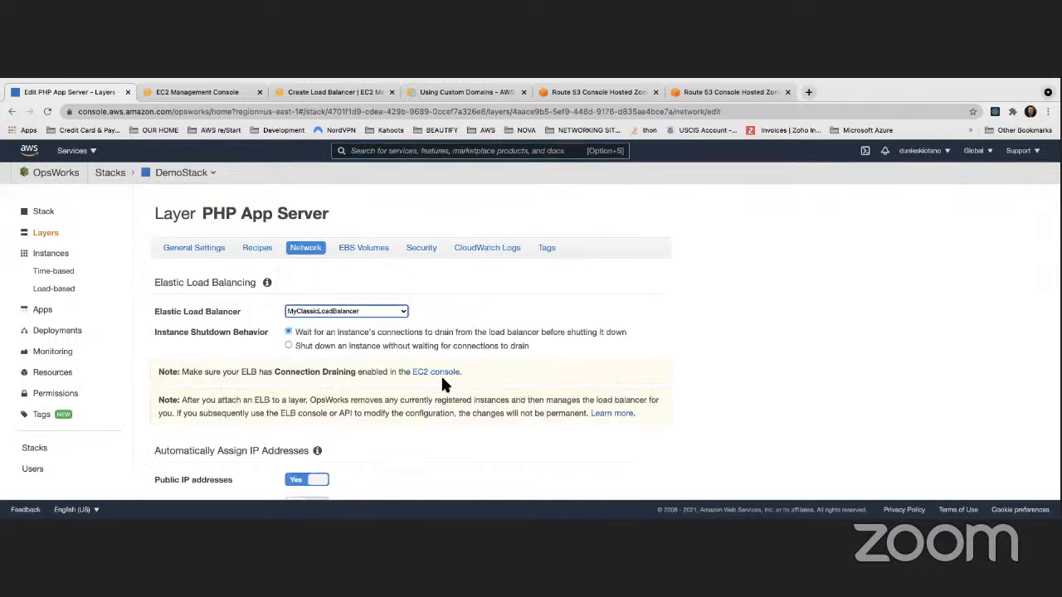
pyautogui.scroll(-2, 452, 384)
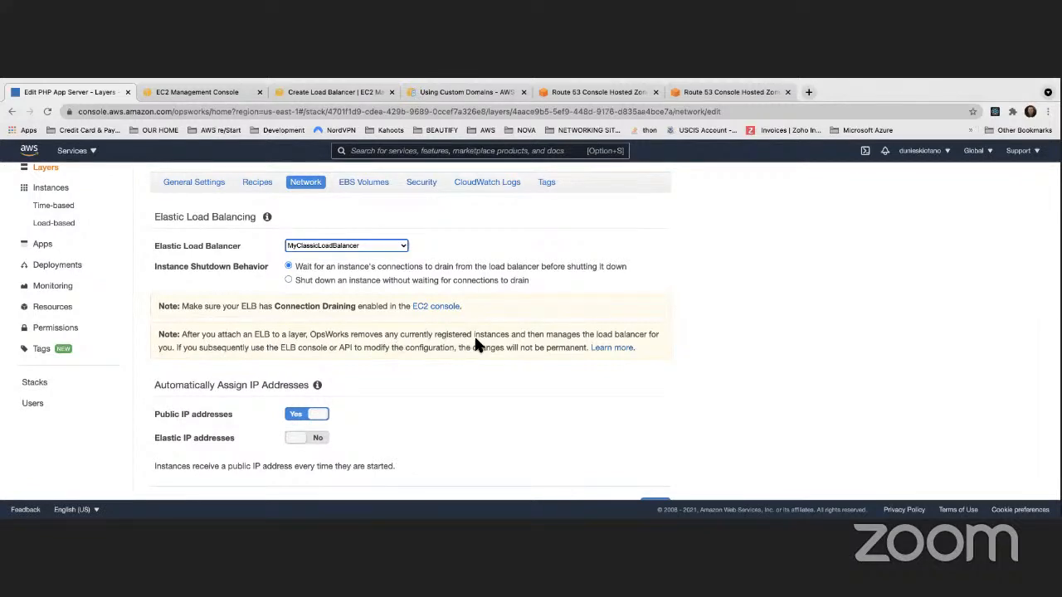
pyautogui.scroll(1, 564, 338)
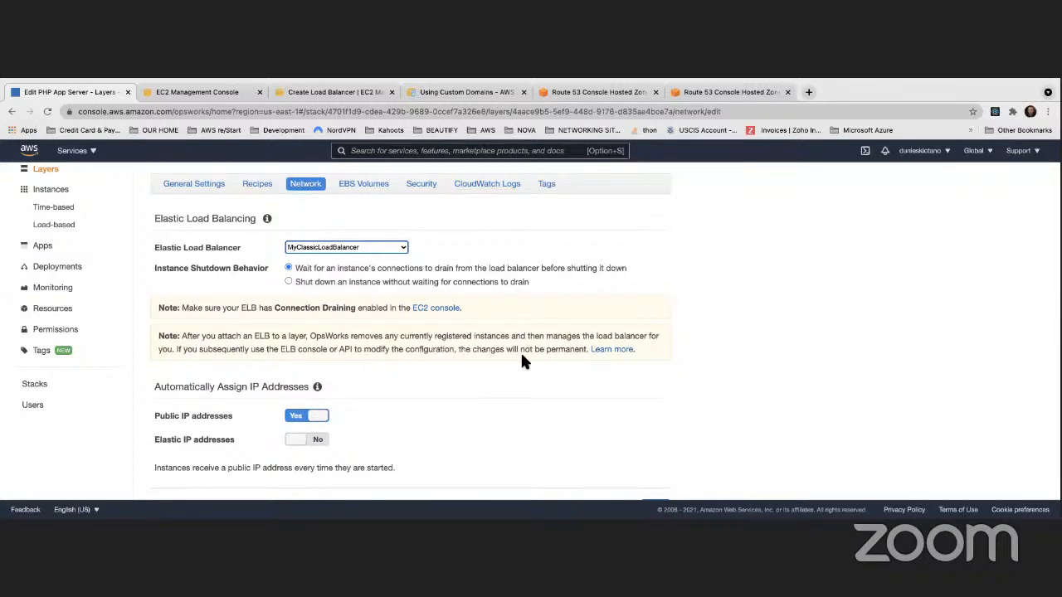
pyautogui.scroll(-1, 520, 352)
pyautogui.click(654, 450)
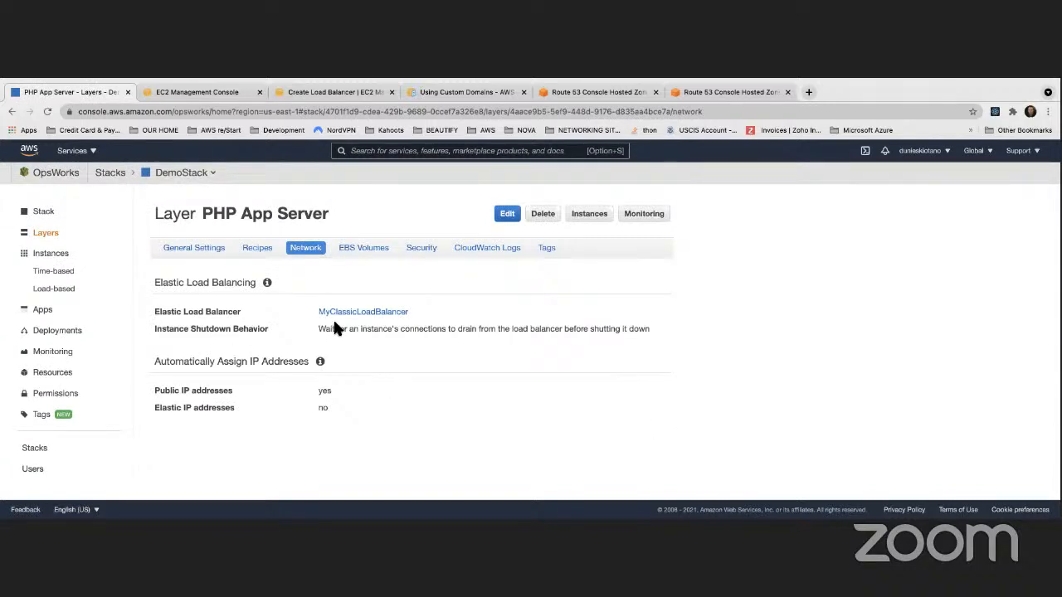
# Edit the layer's network settings so instances shut down without waiting for connections to drain, and save
pyautogui.click(507, 218)
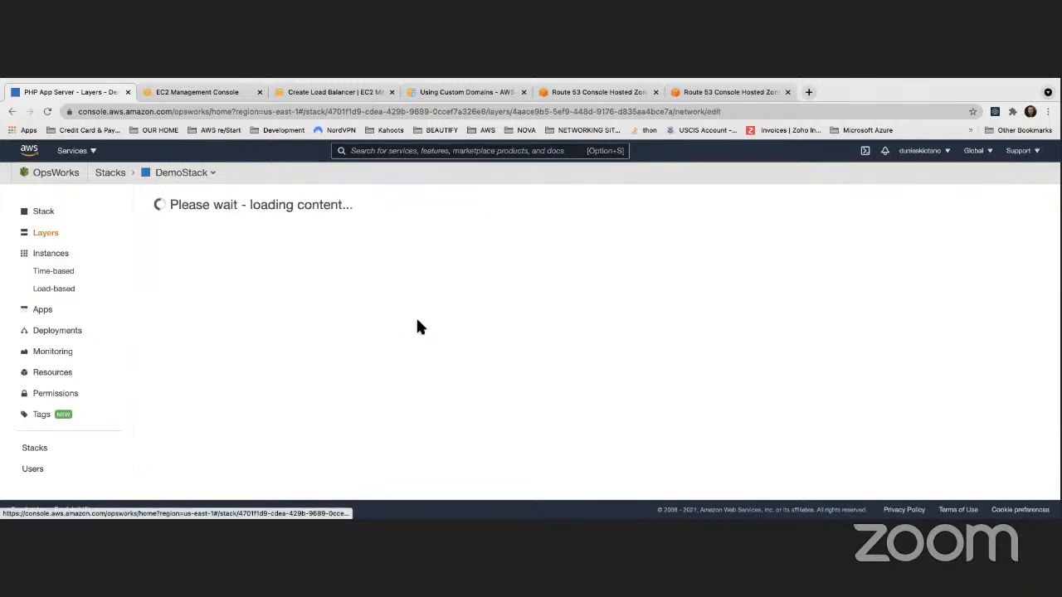
pyautogui.scroll(-2, 304, 347)
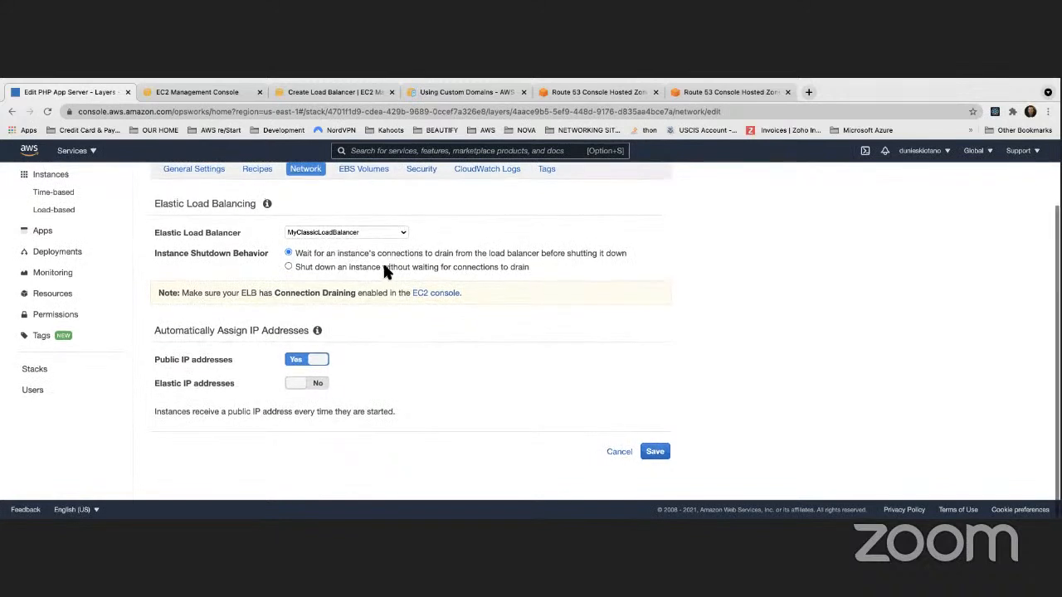
pyautogui.click(288, 264)
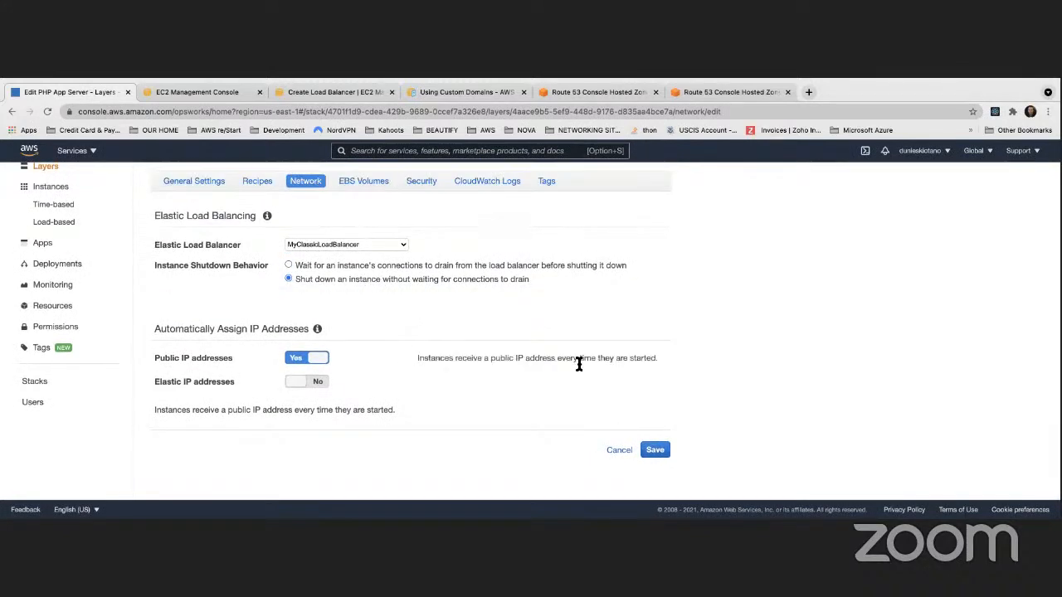
pyautogui.click(657, 449)
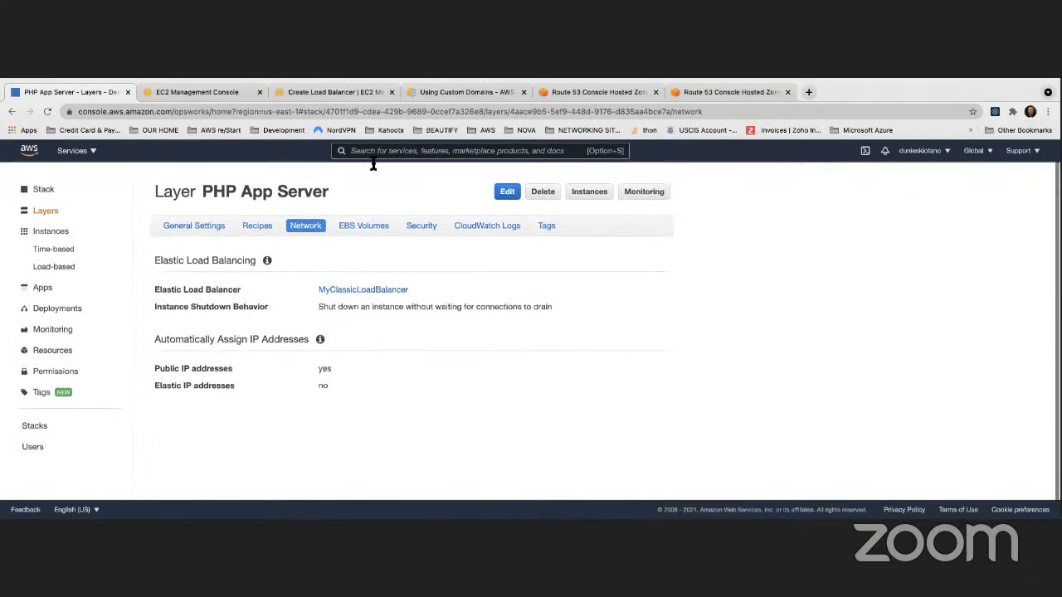
# Close the leftover Create Load Balancer wizard, refresh the EC2 load balancer list and check the instances registered with MyClassicLoadBalancer
pyautogui.click(312, 91)
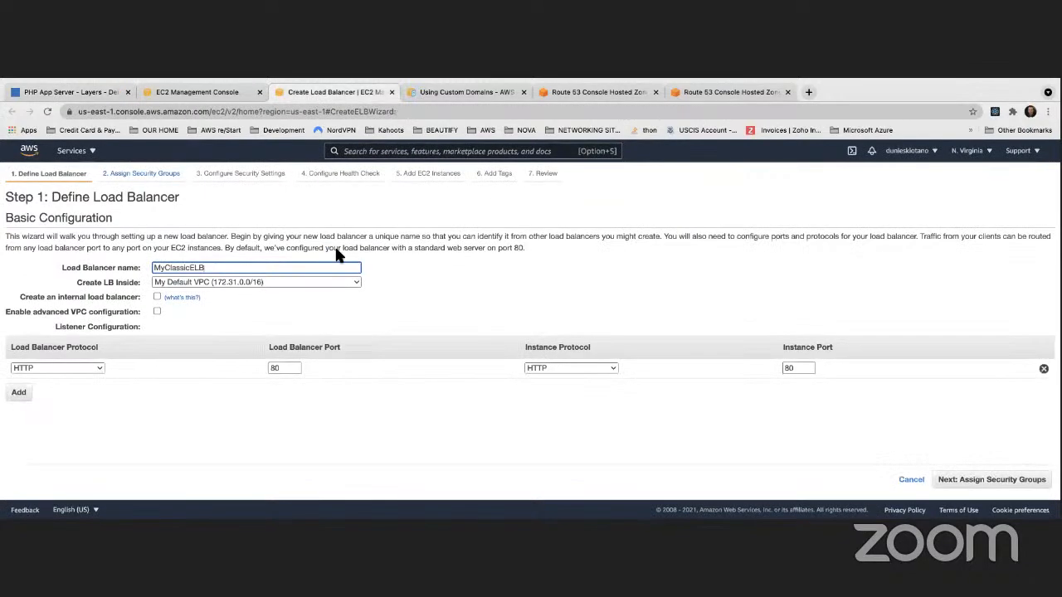
pyautogui.click(390, 93)
pyautogui.click(203, 93)
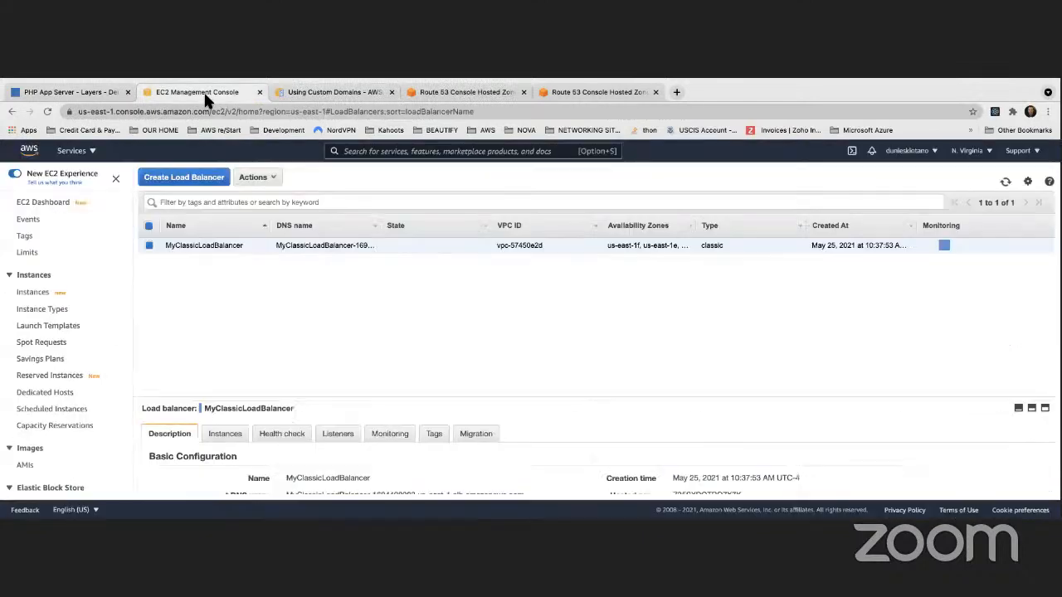
pyautogui.click(1002, 179)
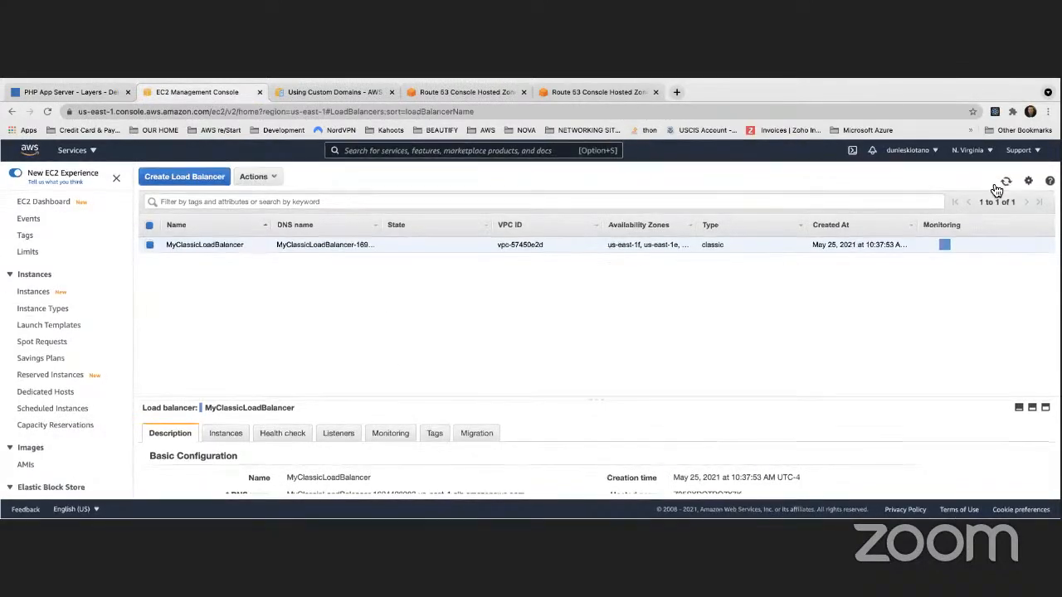
pyautogui.moveTo(315, 403); pyautogui.dragTo(311, 262)
pyautogui.click(236, 299)
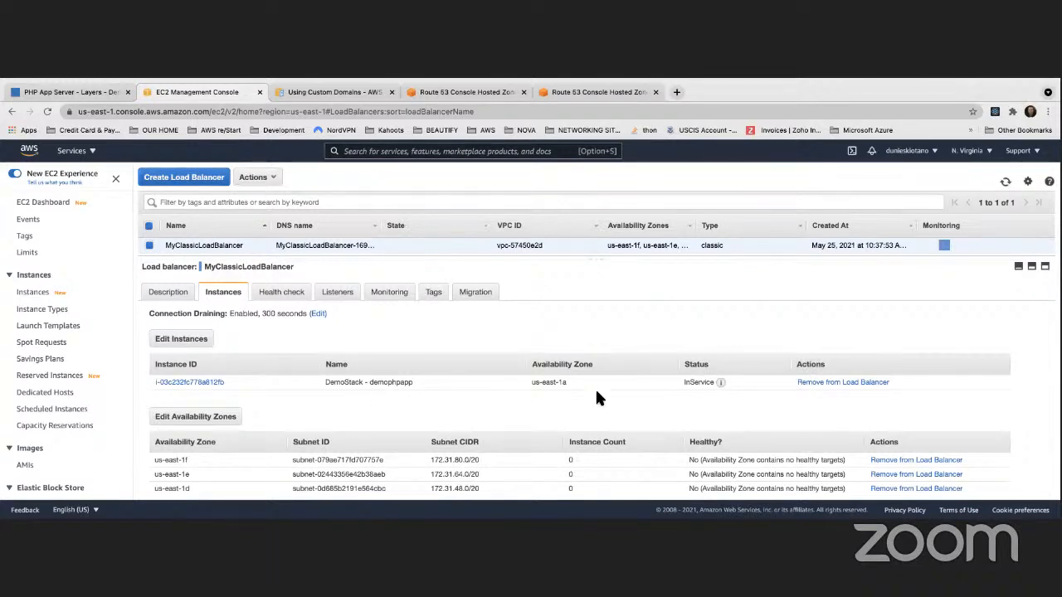
pyautogui.scroll(-1, 311, 294)
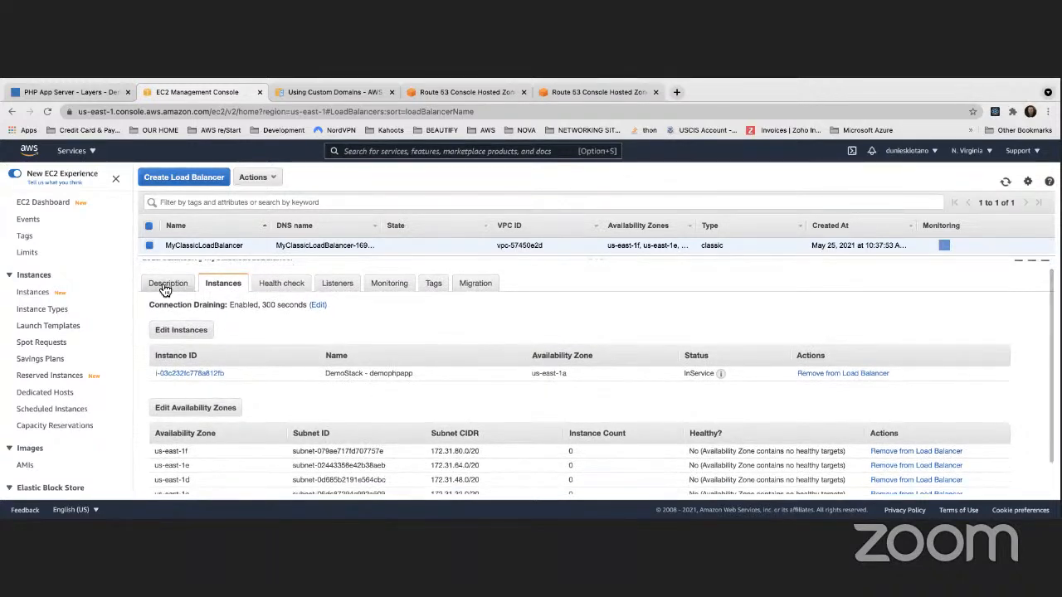
# Copy the DNS name from MyClassicLoadBalancer's description and open it in a new browser tab to test the app
pyautogui.click(194, 284)
pyautogui.scroll(-3, 278, 332)
pyautogui.scroll(3, 278, 336)
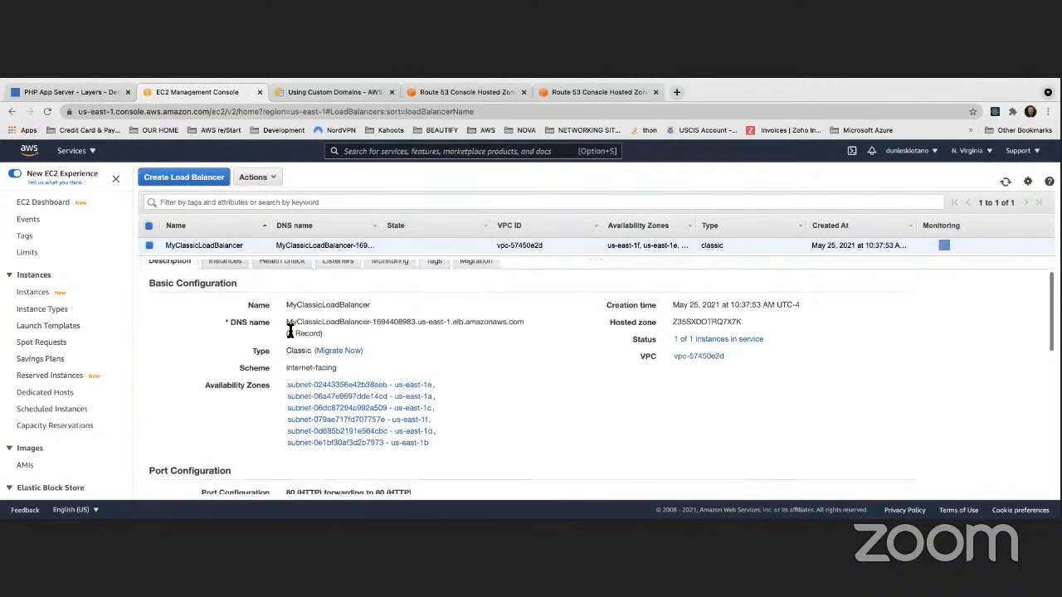
pyautogui.moveTo(286, 322); pyautogui.dragTo(523, 324)
pyautogui.press('super+c')
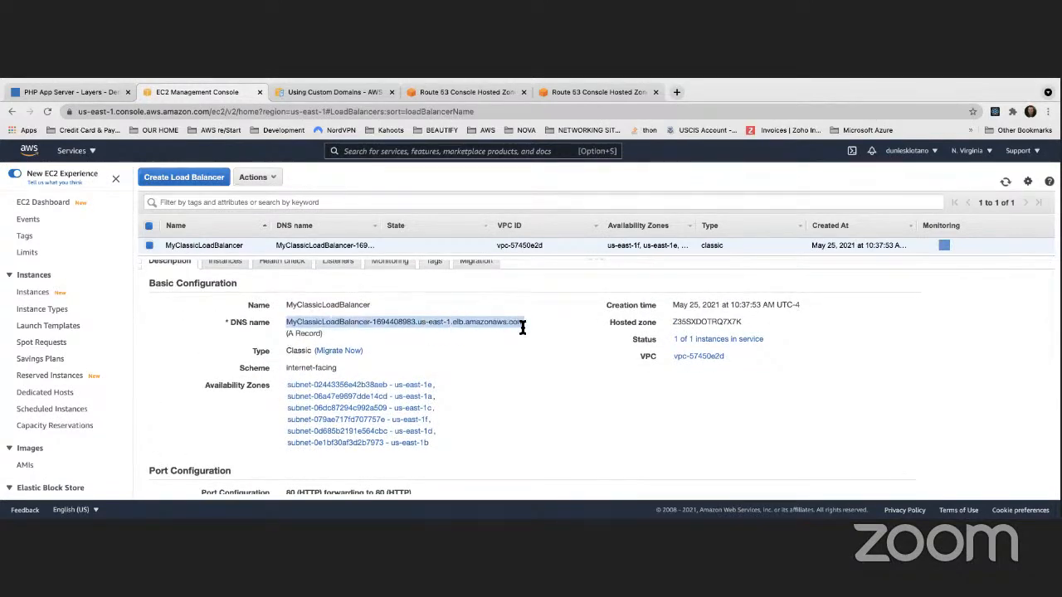
pyautogui.click(677, 92)
pyautogui.press('super+v')
pyautogui.press('Return')
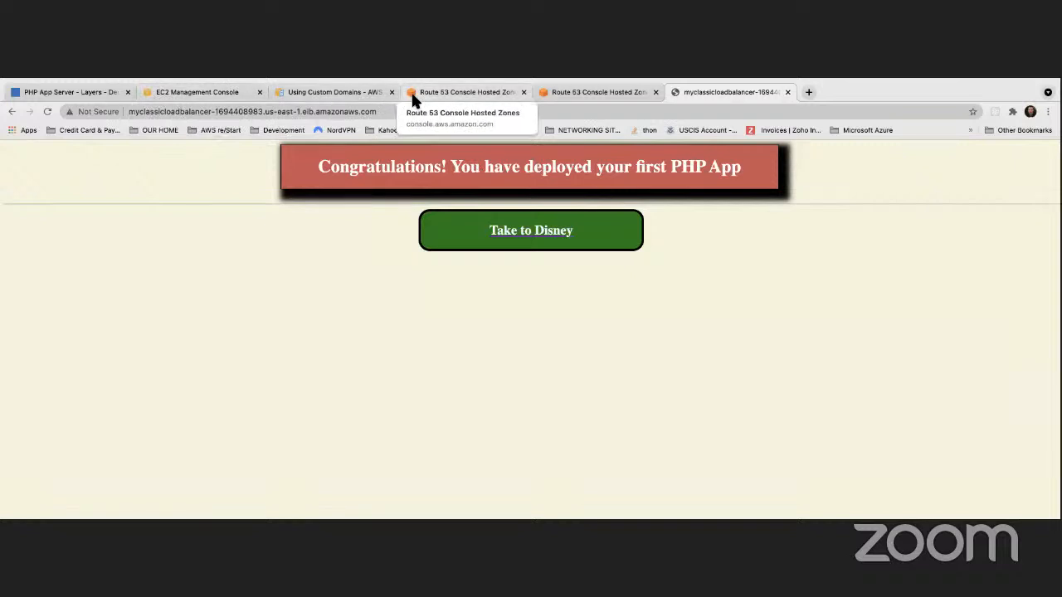
# Return to the unfinished Route 53 simple record and set its alias region to US East (N. Virginia) [us-east-1]
pyautogui.click(432, 95)
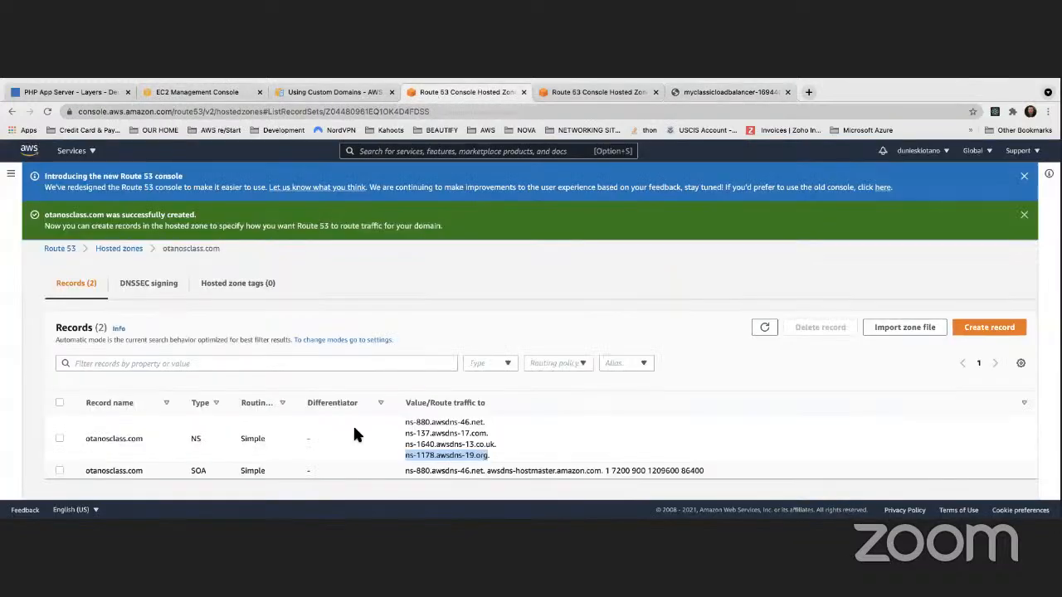
pyautogui.click(569, 96)
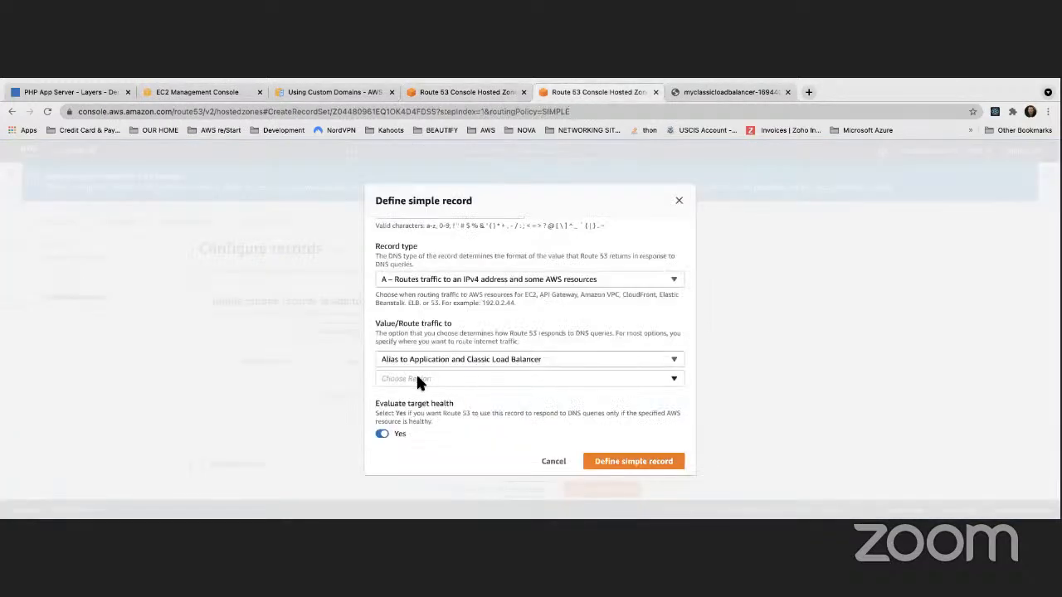
pyautogui.click(409, 380)
pyautogui.scroll(-3, 422, 348)
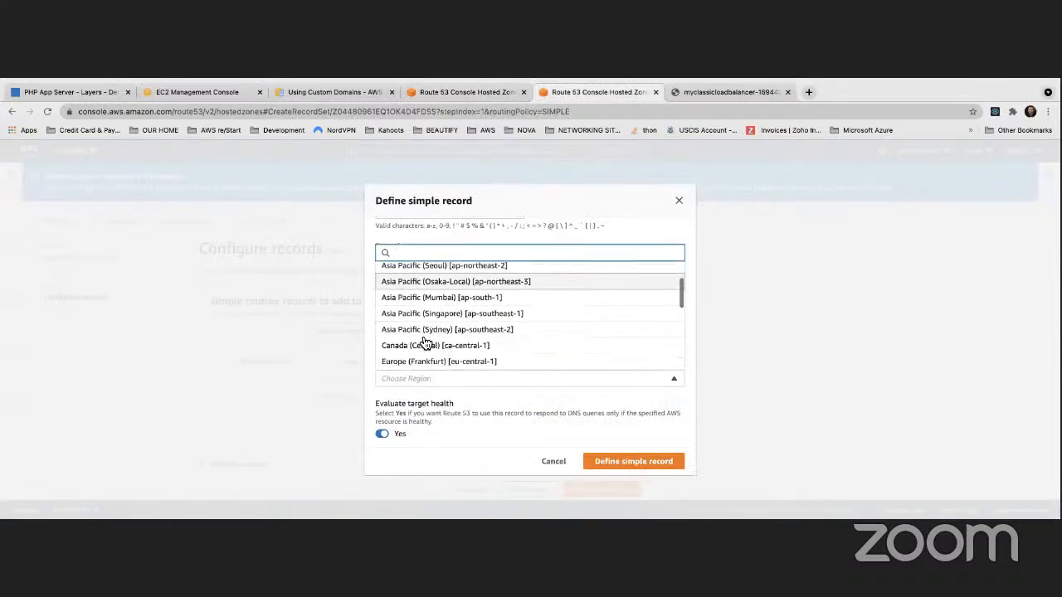
pyautogui.scroll(-5, 426, 343)
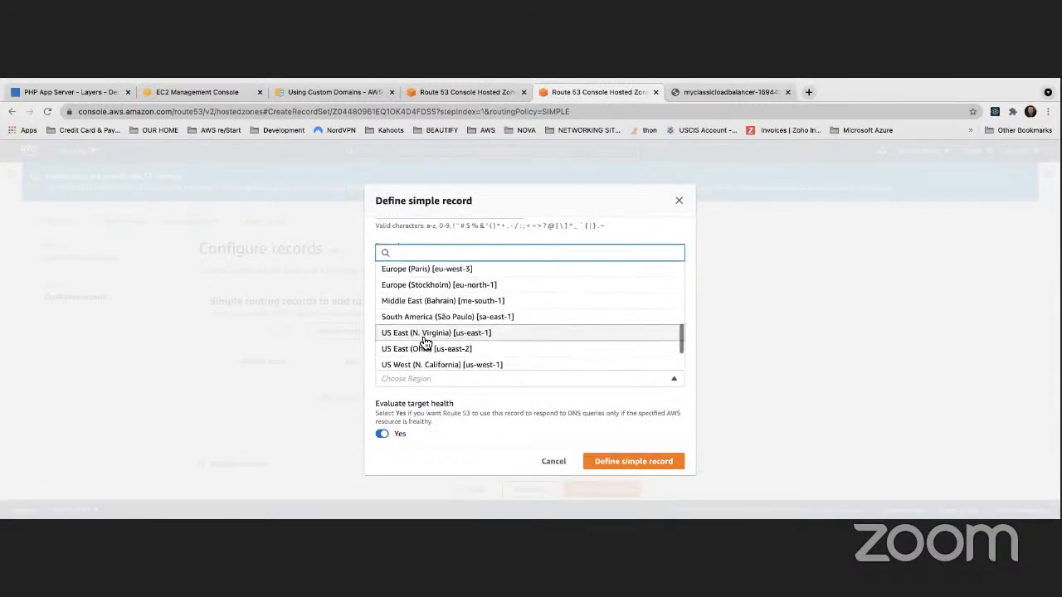
pyautogui.click(425, 349)
pyautogui.click(435, 379)
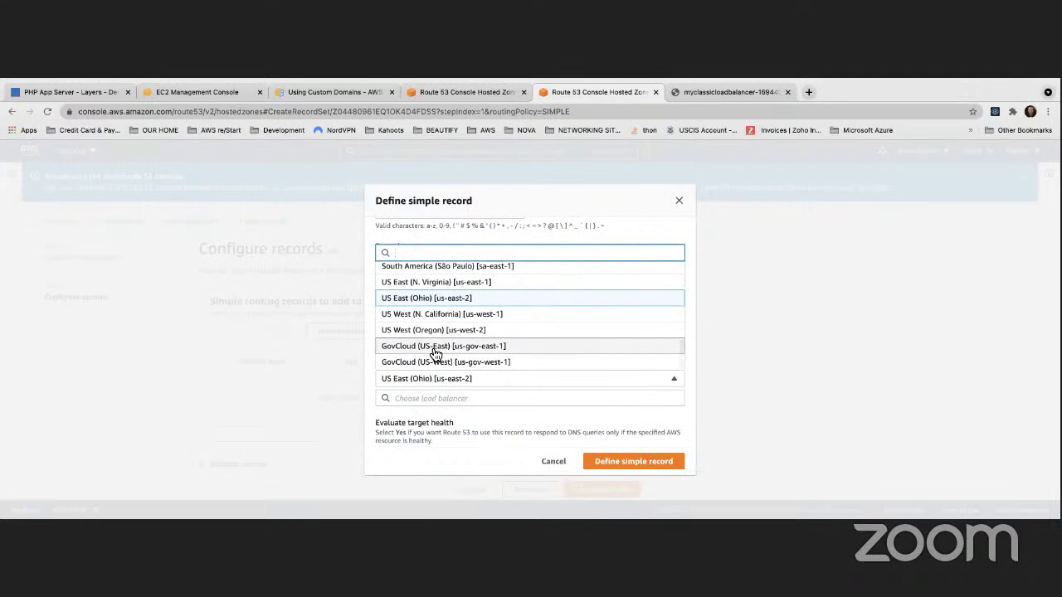
pyautogui.click(431, 288)
# Choose dualstack.MyClassicLoadBalancer-1694408983.us-east-1.elb.amazonaws.com as the alias target, define the simple record and create it in the otanosclass.com hosted zone
pyautogui.click(506, 386)
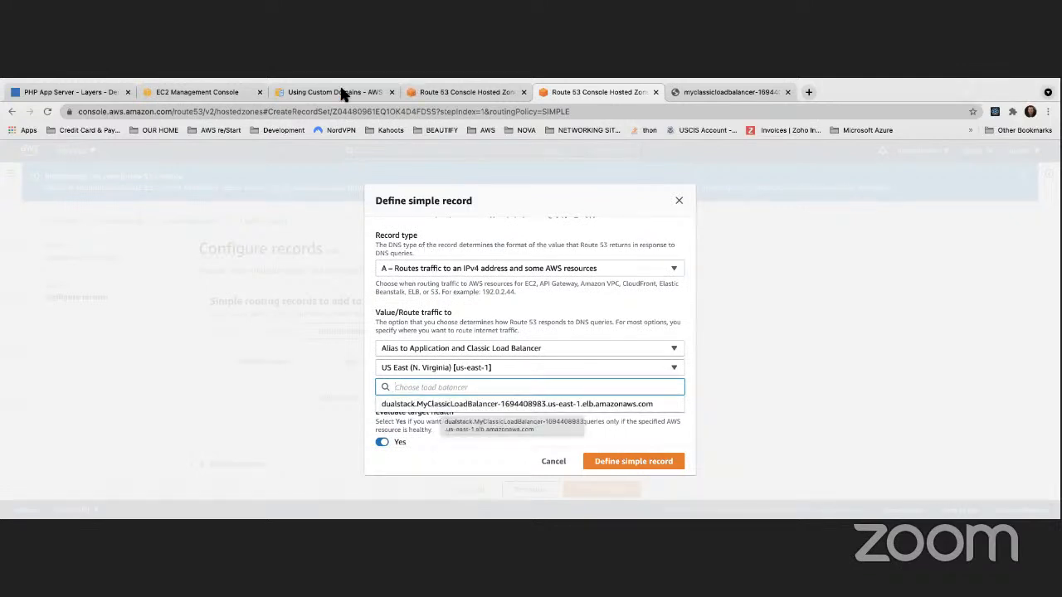
pyautogui.click(83, 88)
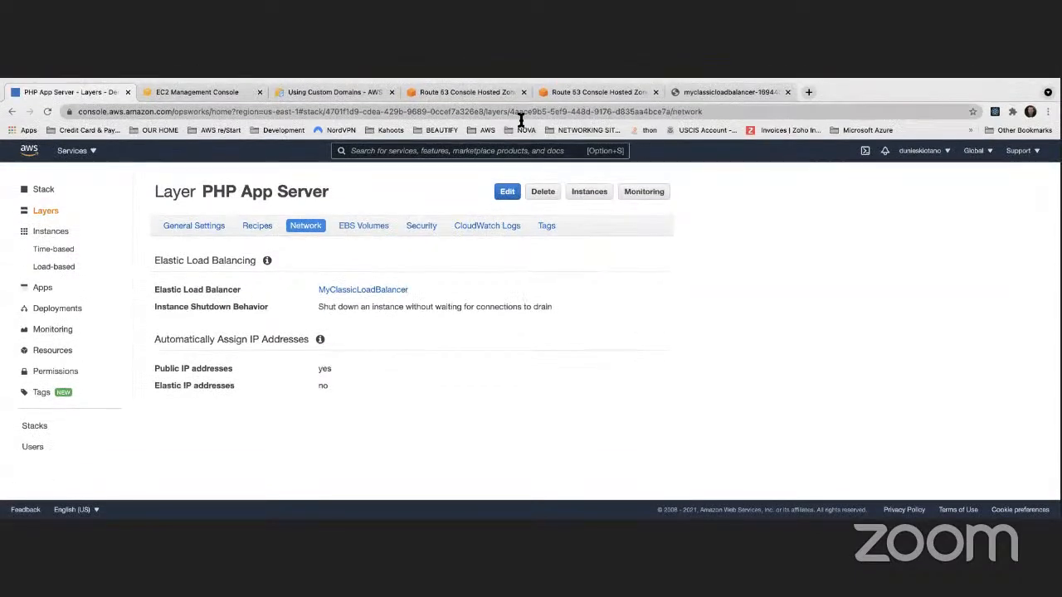
pyautogui.click(564, 92)
pyautogui.click(474, 404)
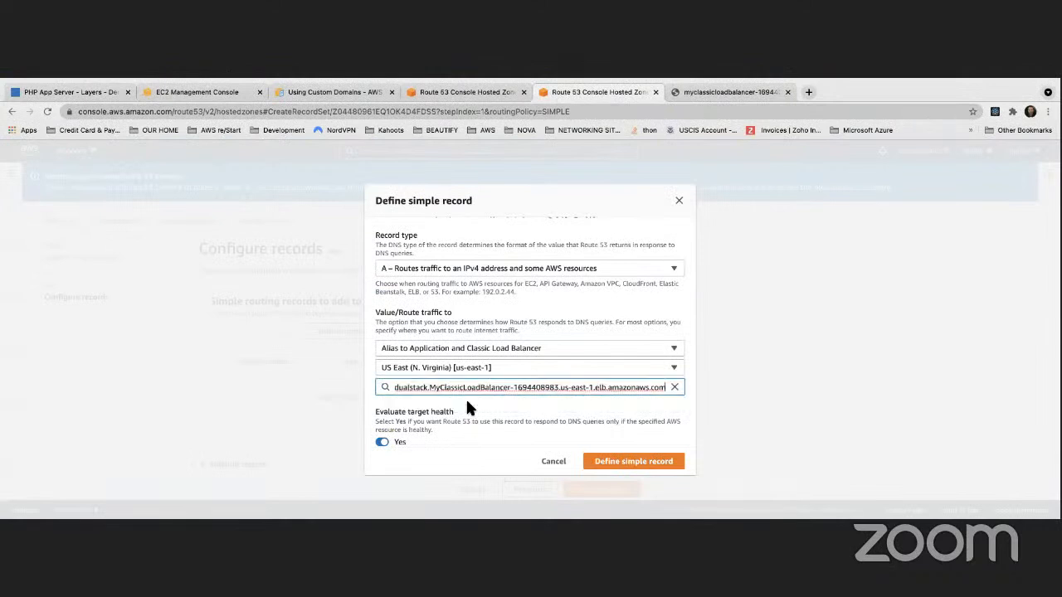
pyautogui.click(632, 466)
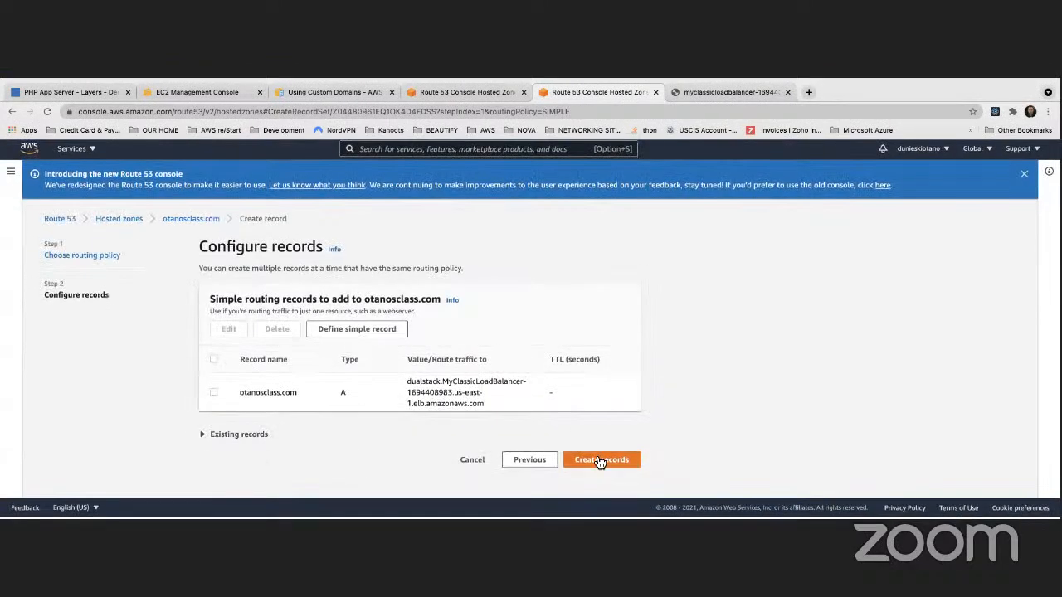
pyautogui.click(601, 461)
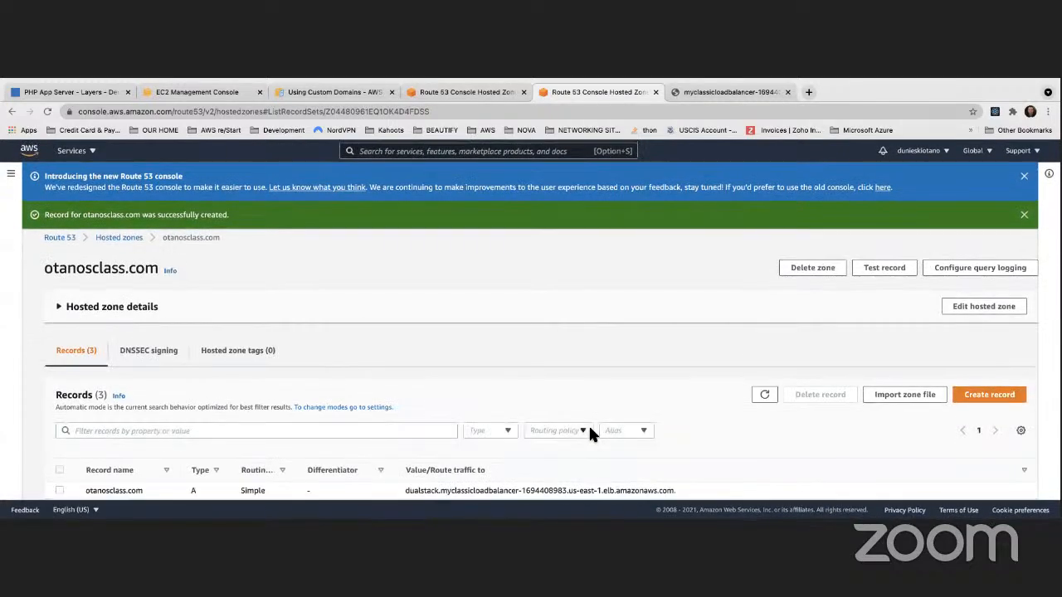
pyautogui.scroll(-2, 590, 428)
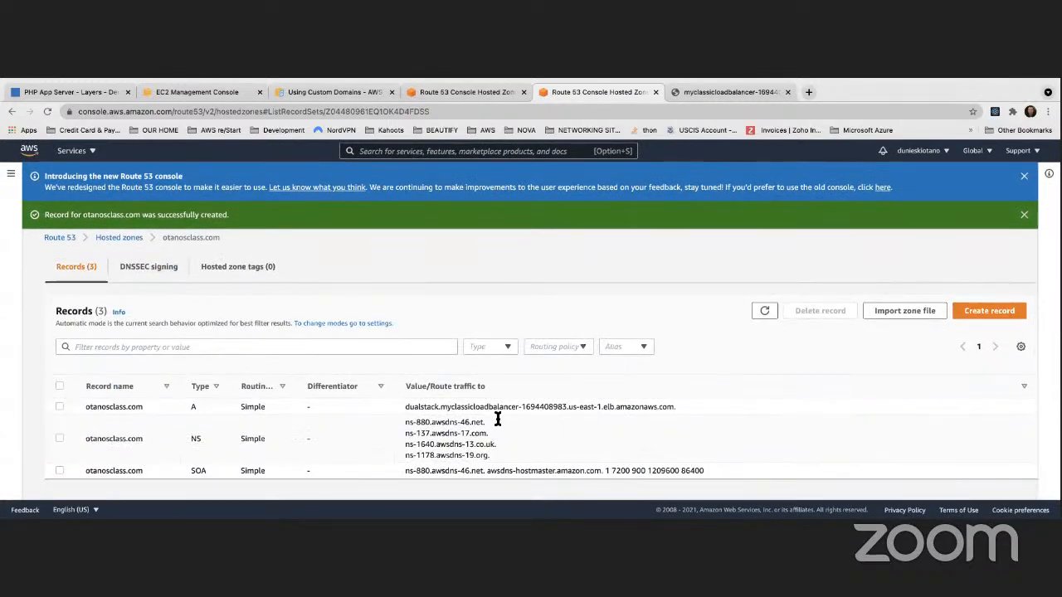
# Open otanosclass.com in a new browser tab, reload it and compare it with the page served from the load balancer's DNS name
pyautogui.click(809, 92)
pyautogui.click(633, 107)
pyautogui.write('oa')
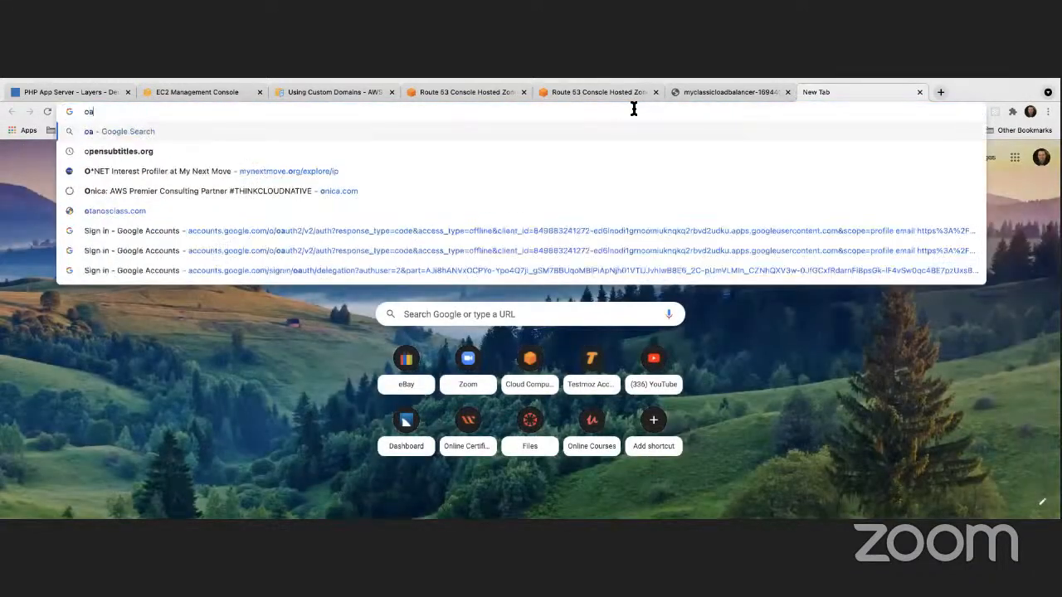
pyautogui.write('tb')
pyautogui.press('BackSpace')
pyautogui.press('BackSpace')
pyautogui.press('BackSpace')
pyautogui.write('ta')
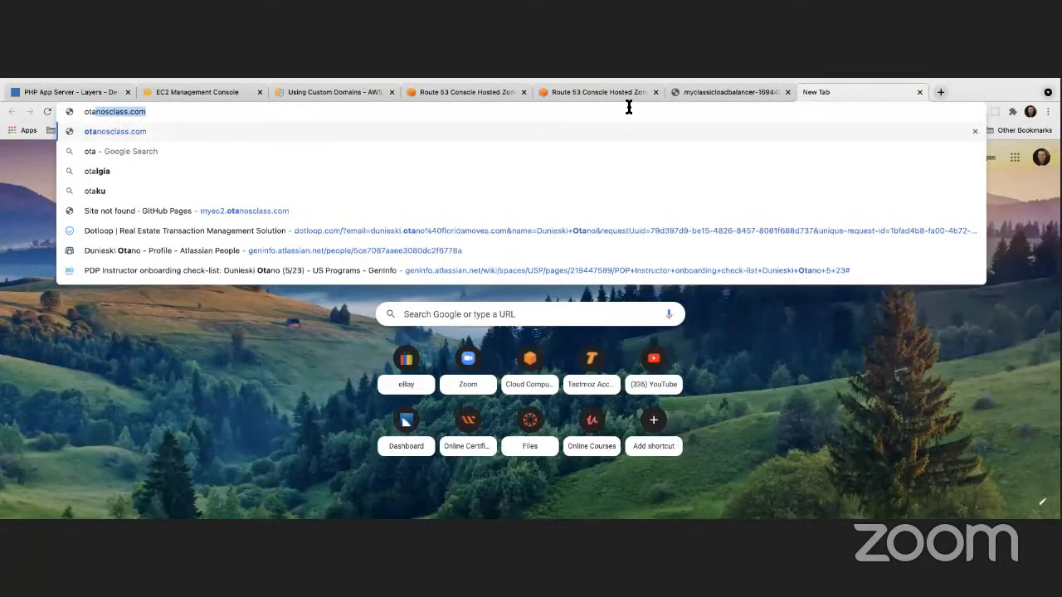
pyautogui.press('Return')
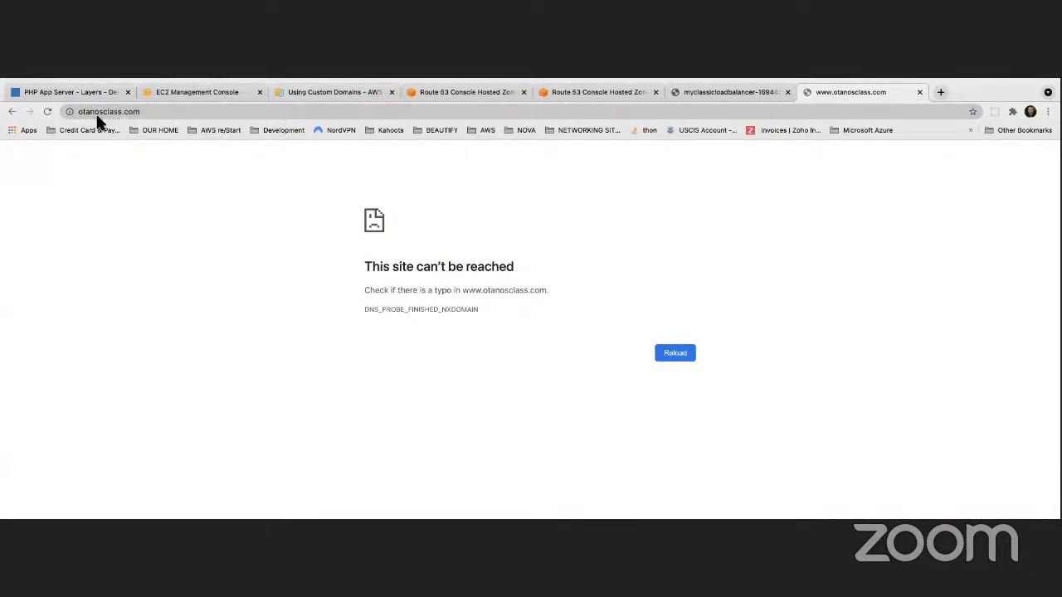
pyautogui.click(46, 112)
pyautogui.click(719, 92)
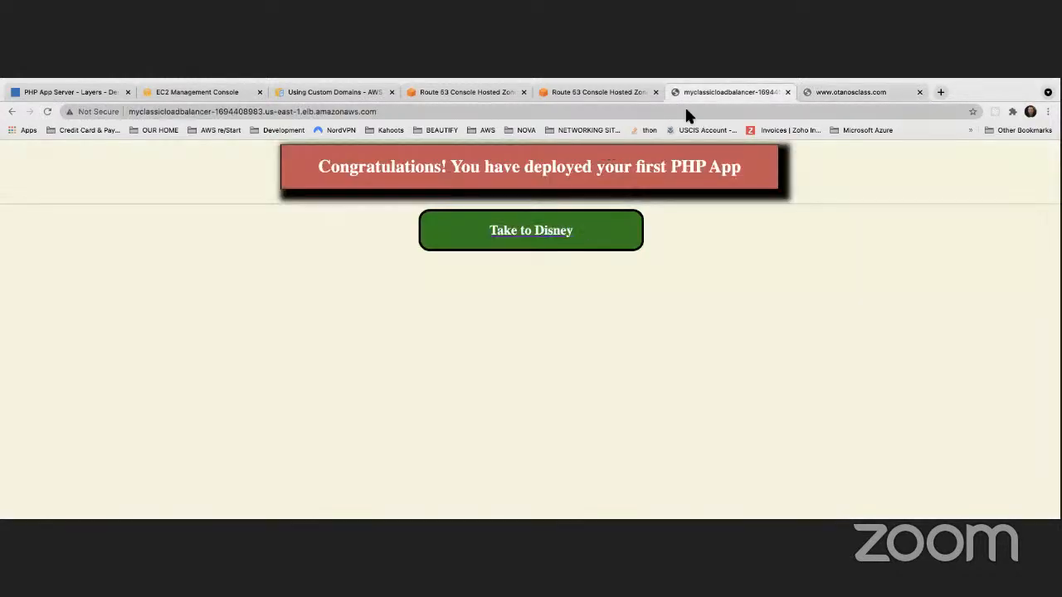
pyautogui.click(830, 92)
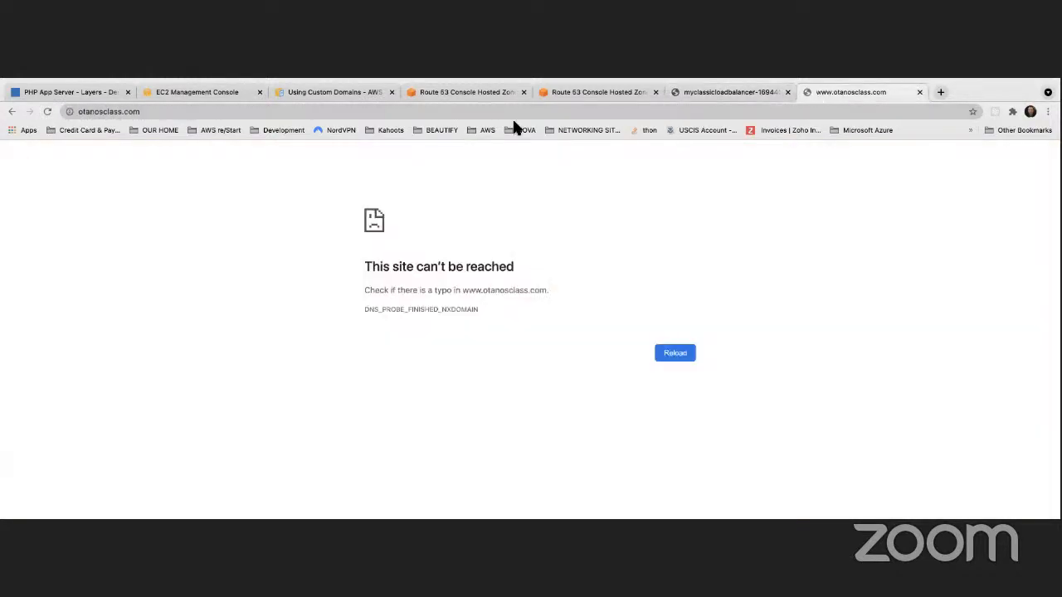
pyautogui.click(46, 112)
pyautogui.click(584, 92)
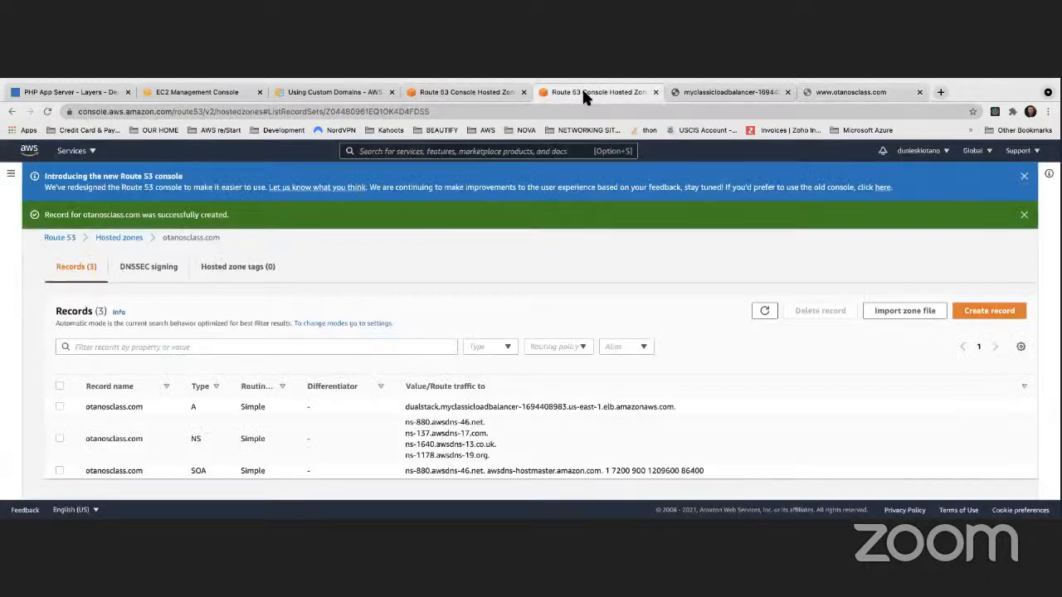
pyautogui.click(438, 90)
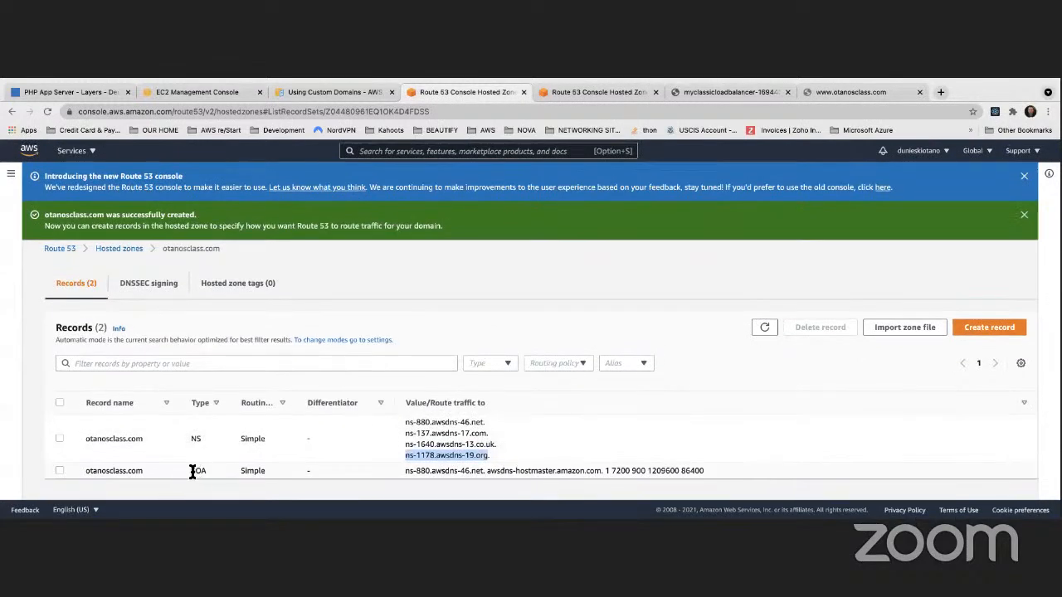
pyautogui.click(762, 327)
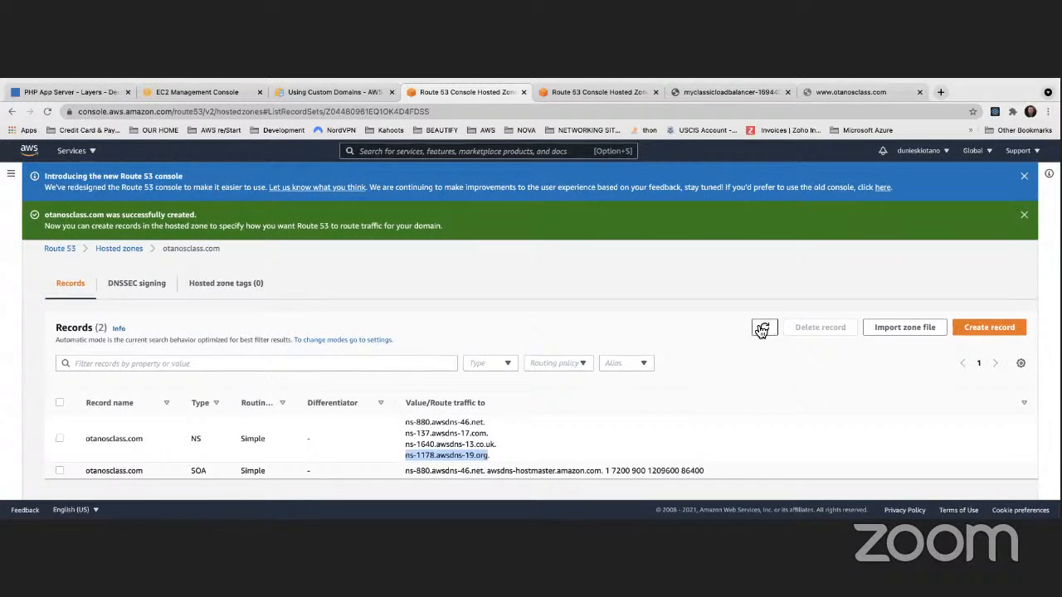
pyautogui.scroll(-2, 543, 410)
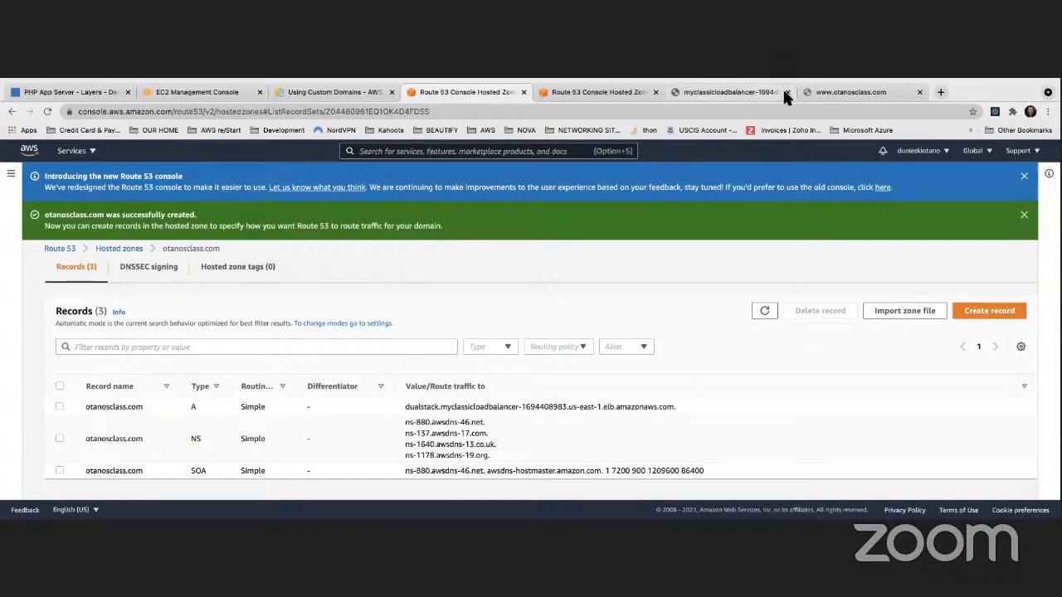
pyautogui.click(830, 92)
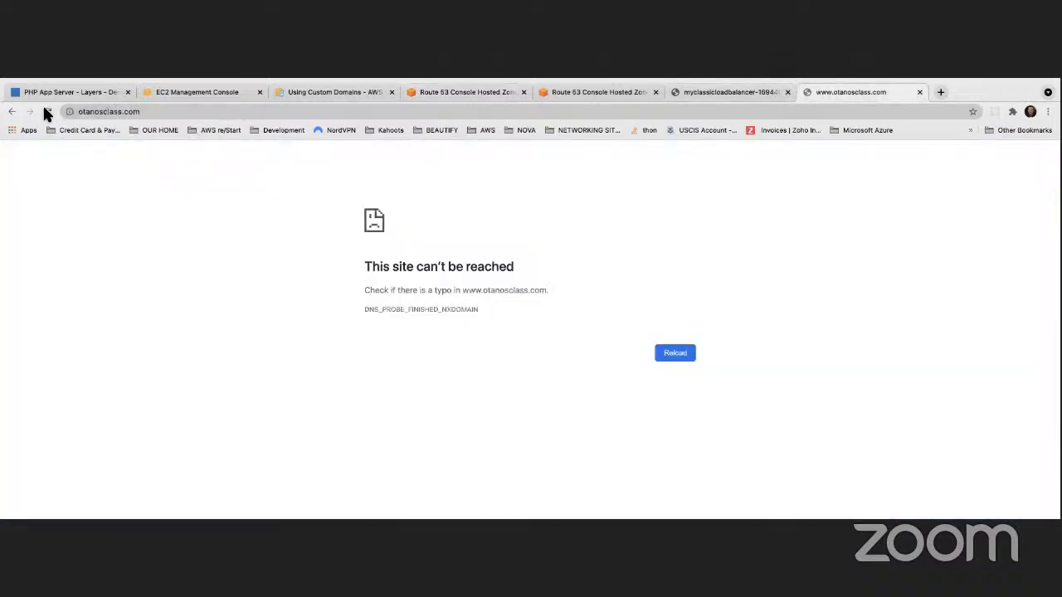
pyautogui.click(87, 112)
pyautogui.click(104, 112)
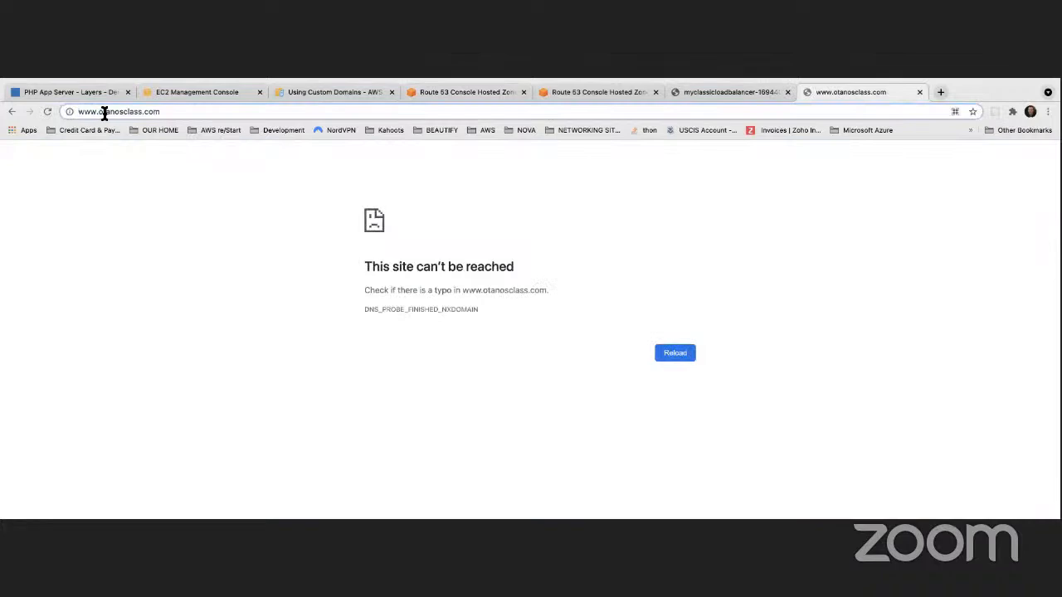
pyautogui.moveTo(97, 112); pyautogui.dragTo(70, 111)
pyautogui.press('BackSpace')
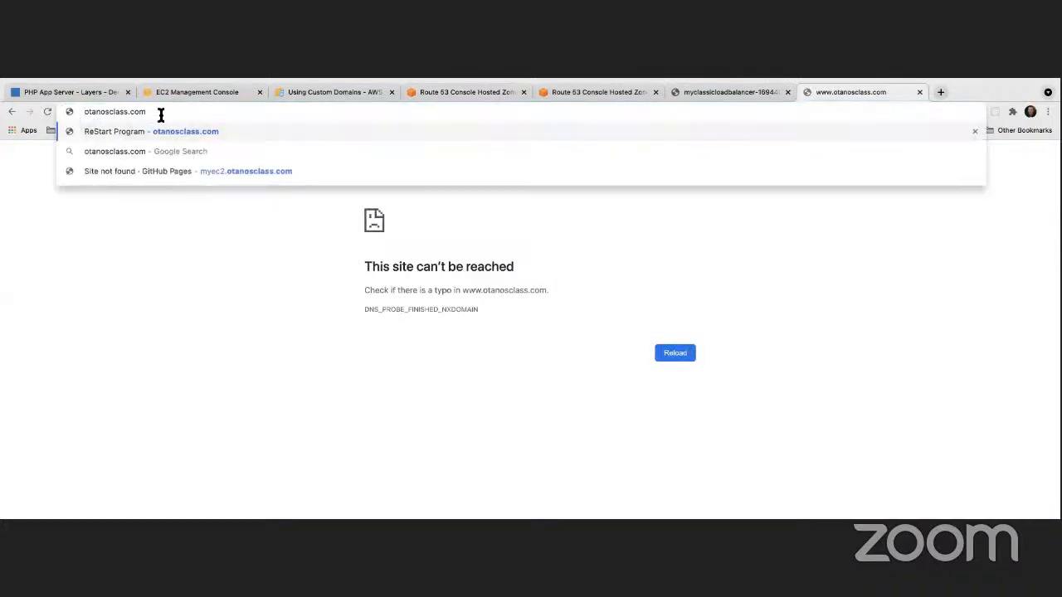
pyautogui.press('Return')
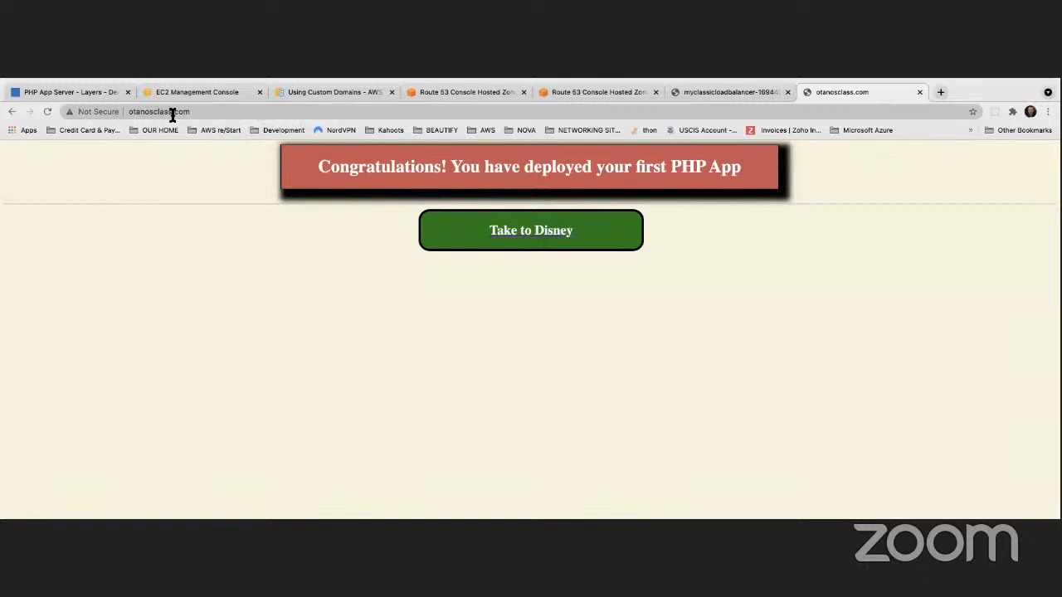
pyautogui.click(597, 92)
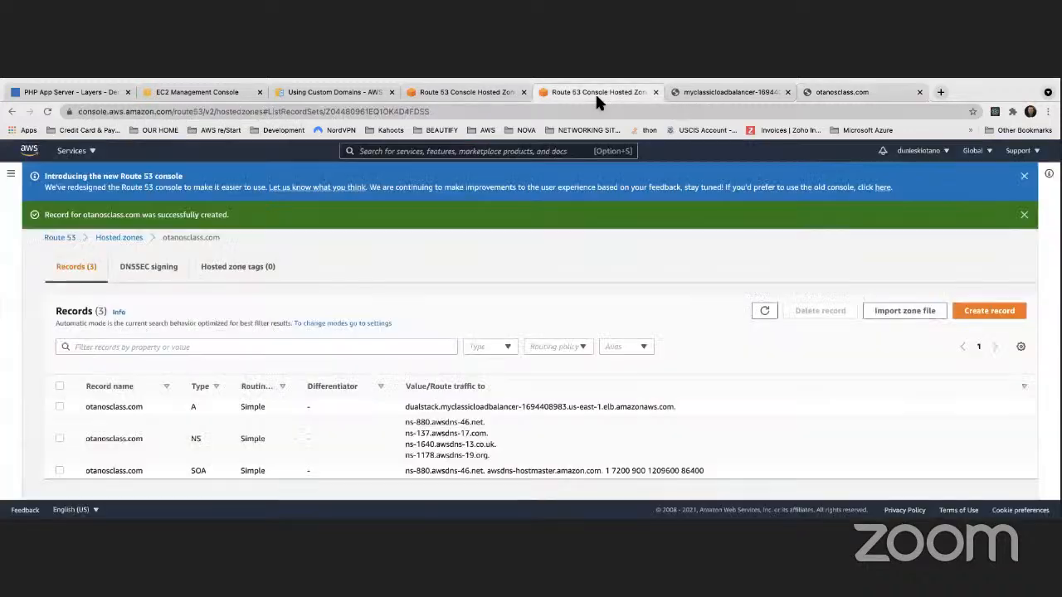
pyautogui.click(977, 313)
pyautogui.scroll(-3, 464, 313)
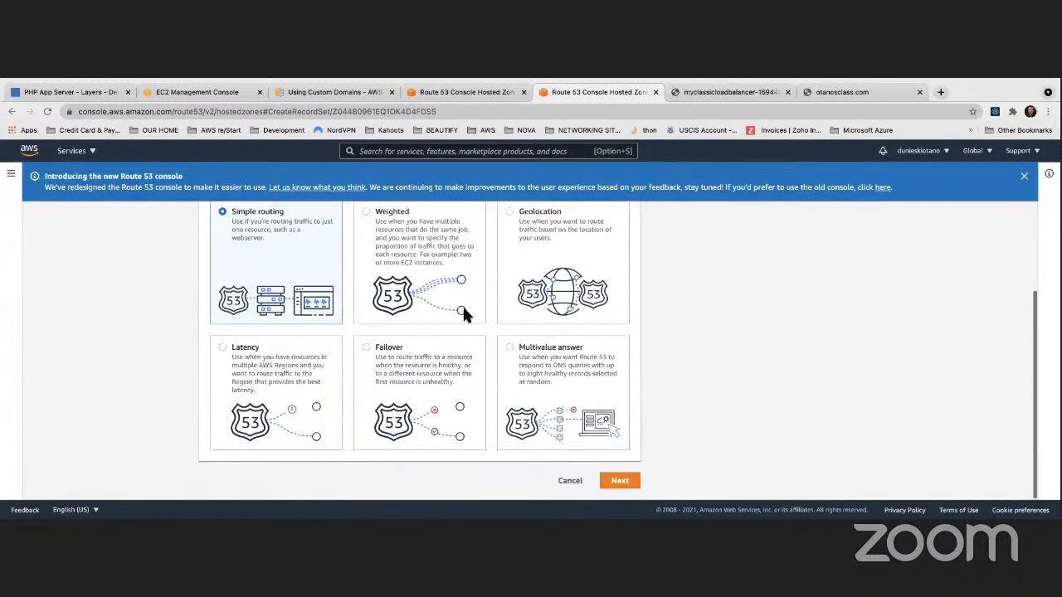
pyautogui.click(622, 483)
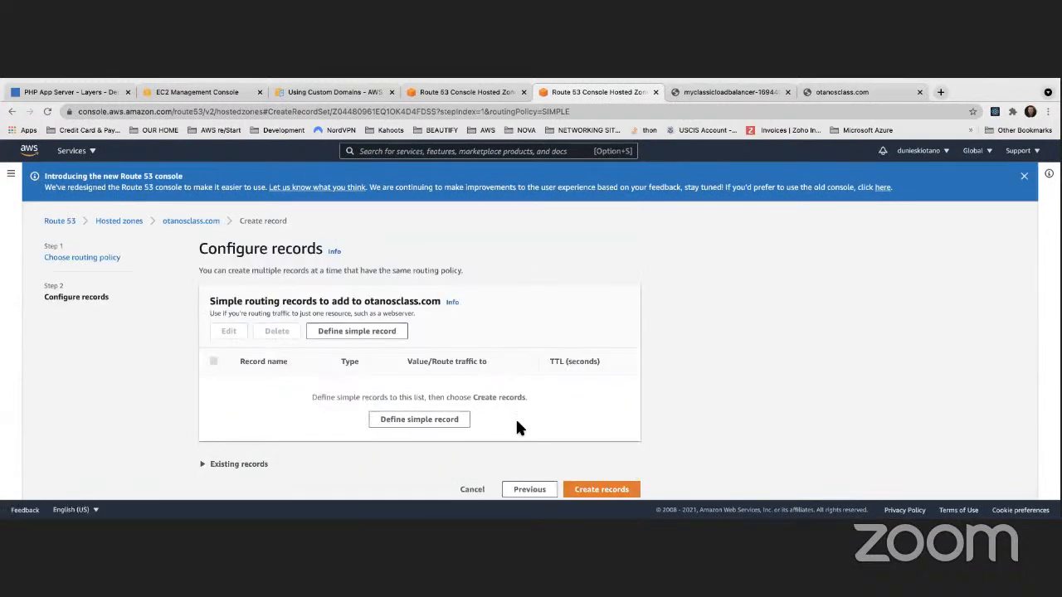
pyautogui.click(419, 420)
pyautogui.click(407, 272)
pyautogui.write('www')
pyautogui.click(751, 305)
# Route the www record to Alias to Application and Classic Load Balancer in US East (N. Virginia) [us-east-1]
pyautogui.scroll(-3, 566, 345)
pyautogui.click(520, 336)
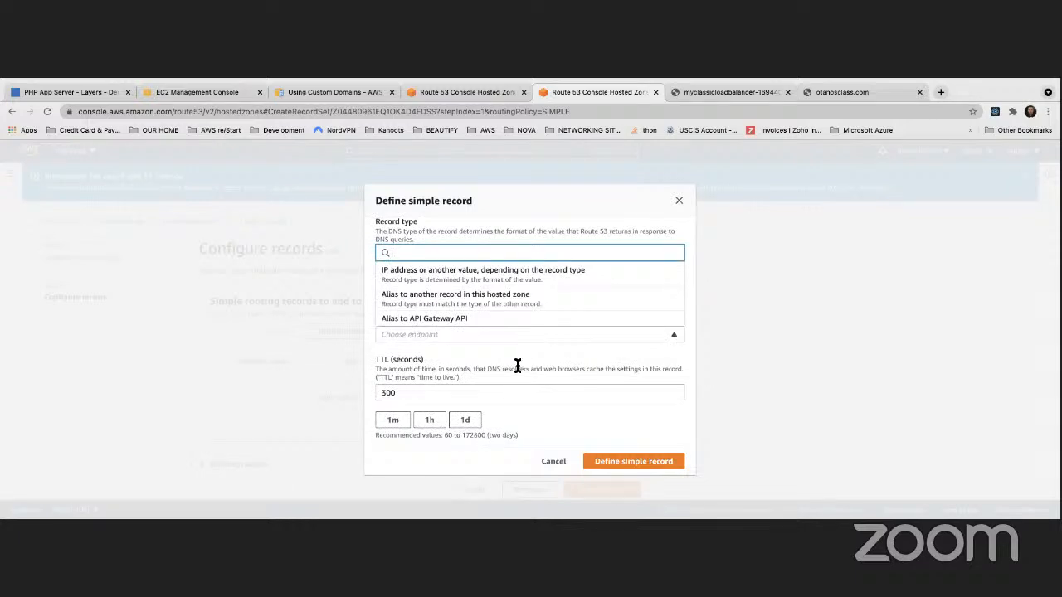
pyautogui.scroll(-3, 493, 308)
pyautogui.scroll(-2, 493, 309)
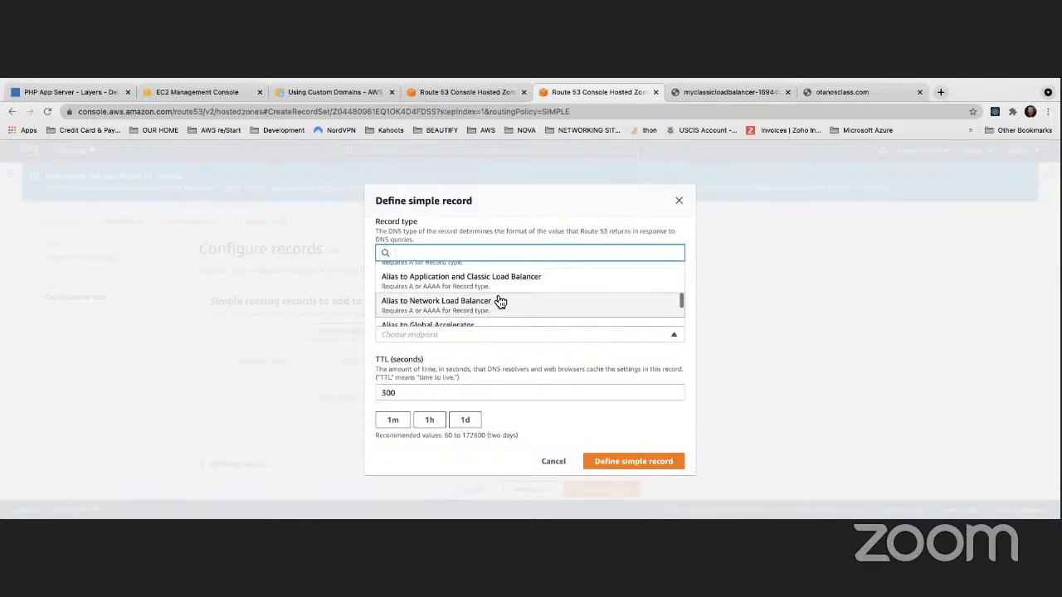
pyautogui.click(493, 292)
pyautogui.click(487, 380)
pyautogui.scroll(-5, 484, 357)
pyautogui.scroll(-2, 481, 359)
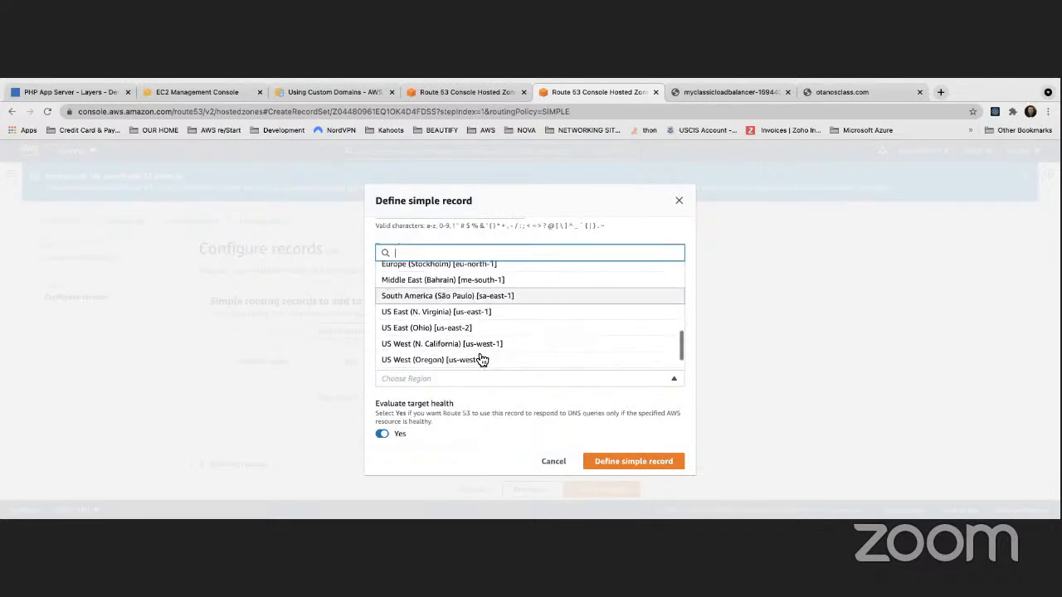
pyautogui.click(475, 310)
pyautogui.click(492, 396)
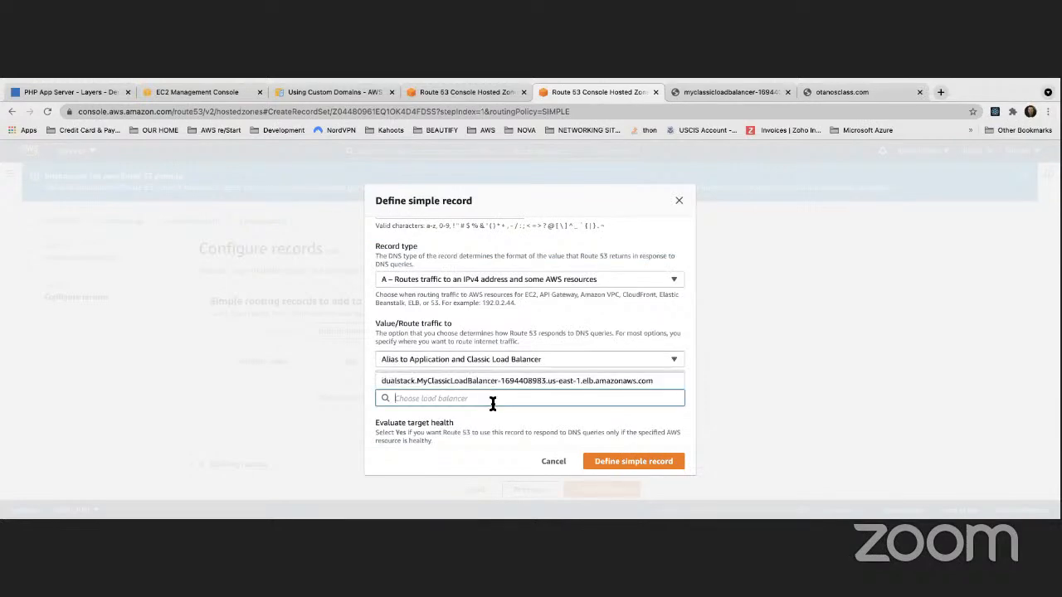
pyautogui.click(492, 380)
pyautogui.click(623, 469)
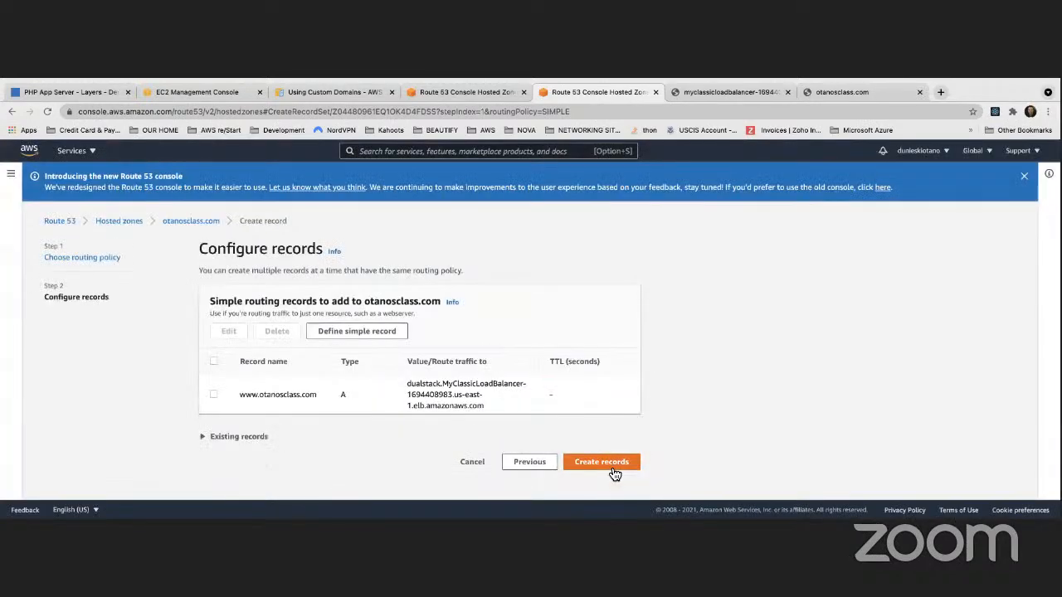
pyautogui.click(612, 467)
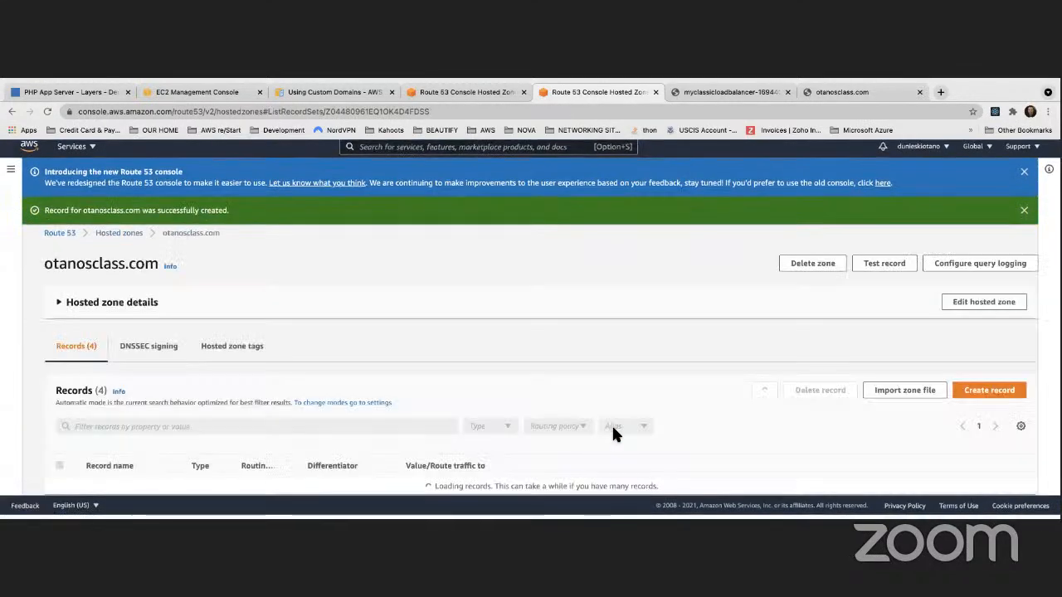
pyautogui.scroll(-2, 633, 264)
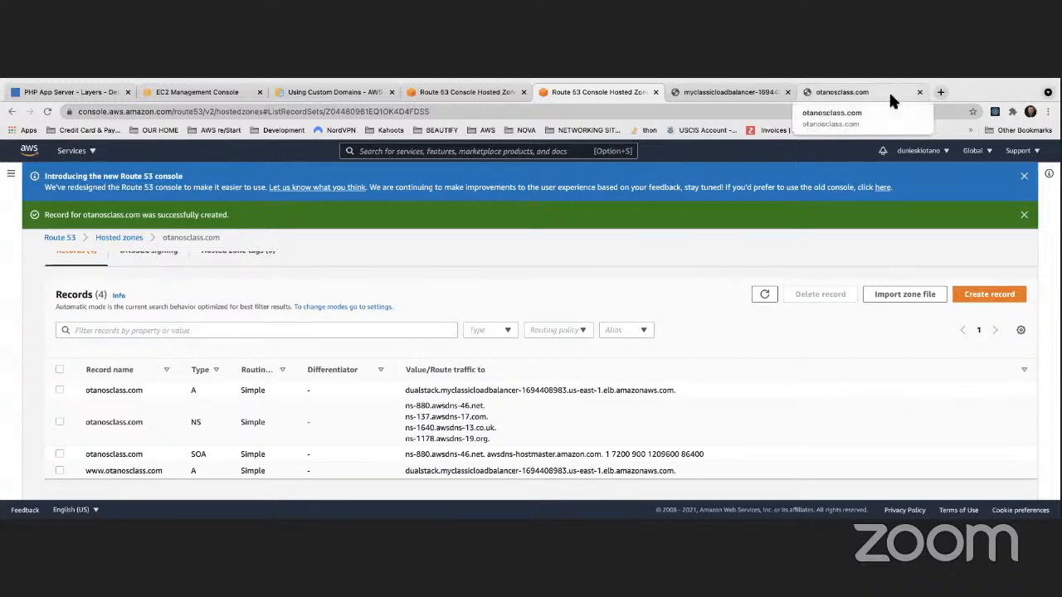
pyautogui.click(941, 92)
pyautogui.click(700, 112)
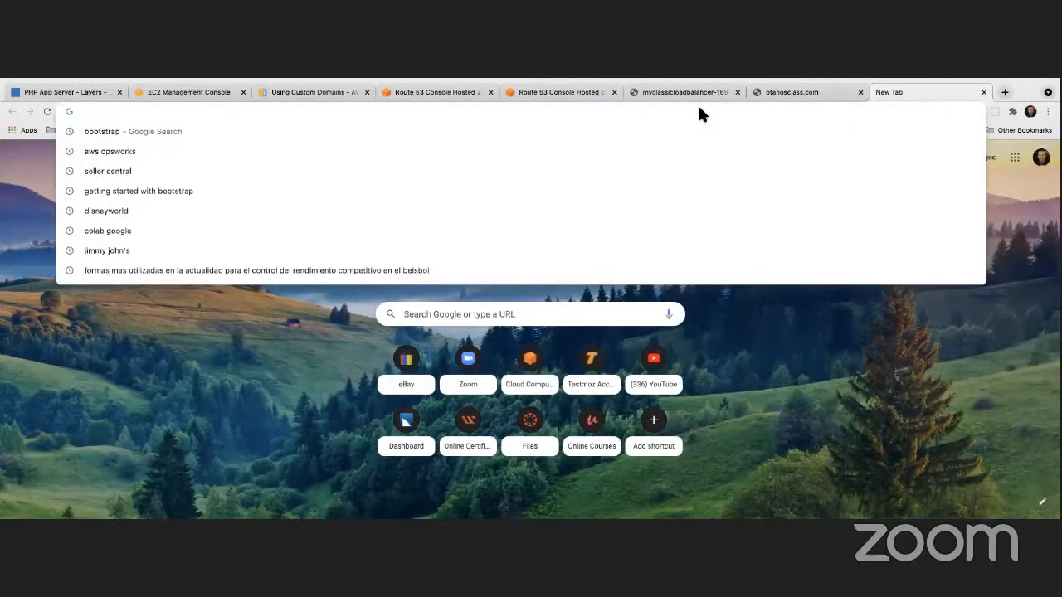
pyautogui.write('www.')
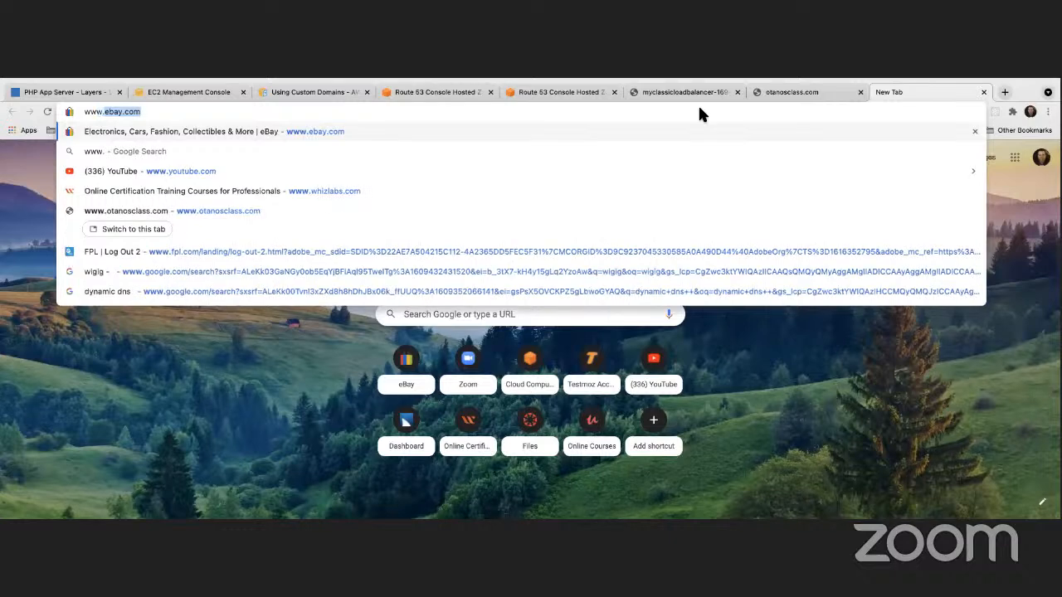
pyautogui.write('otanos')
pyautogui.press('Return')
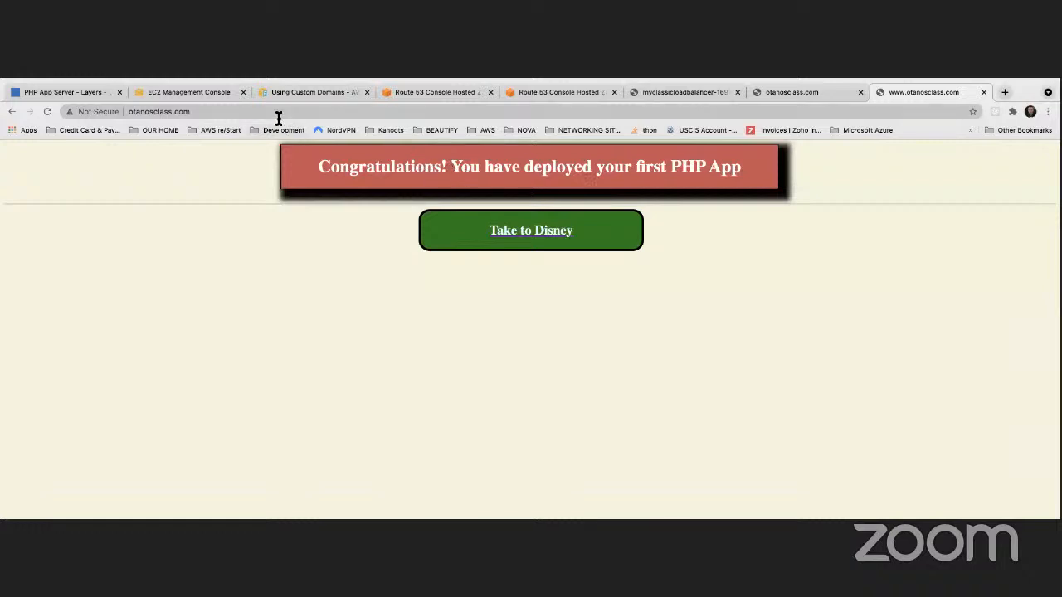
# Return to OpsWorks, review the PHP App Server layer's security settings and show the stack's instances
pyautogui.click(79, 89)
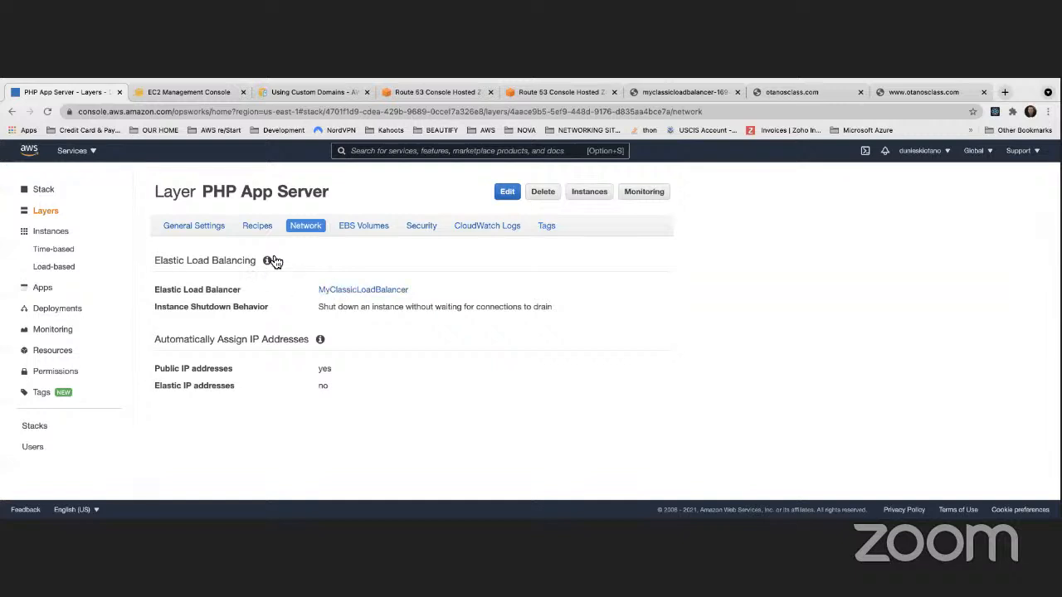
pyautogui.click(420, 226)
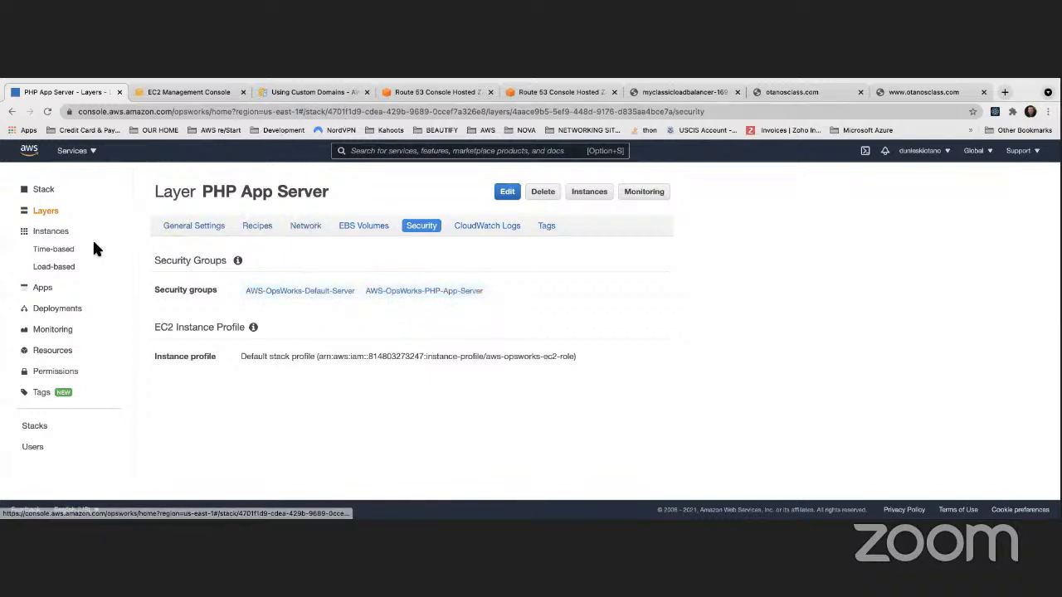
pyautogui.click(50, 230)
pyautogui.scroll(-1, 241, 301)
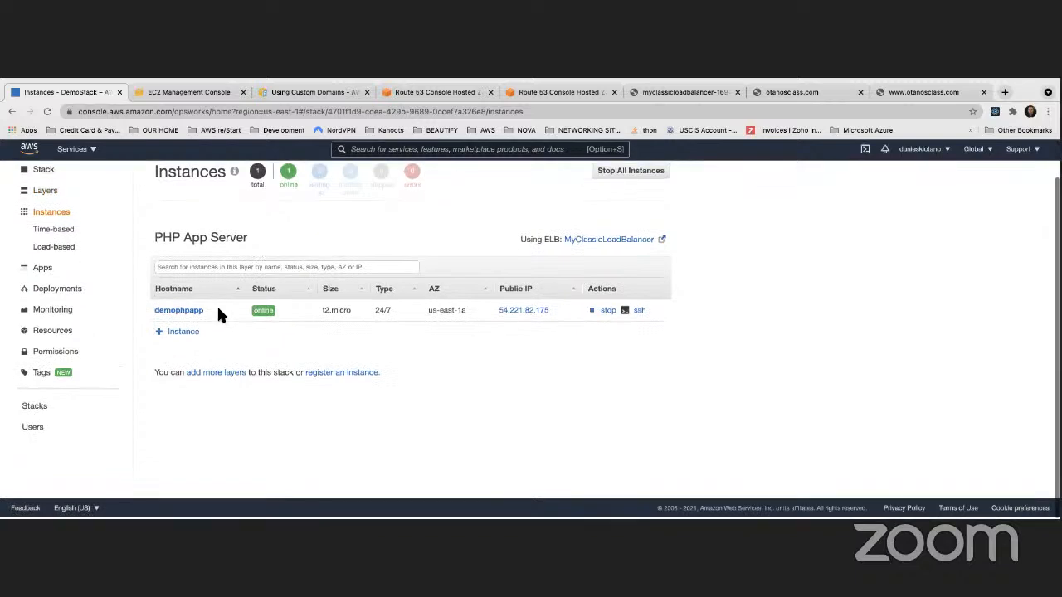
# Open the demophpapp instance's details, test the app through its public DNS name and close the test page
pyautogui.click(190, 310)
pyautogui.scroll(-3, 253, 309)
pyautogui.scroll(-3, 253, 307)
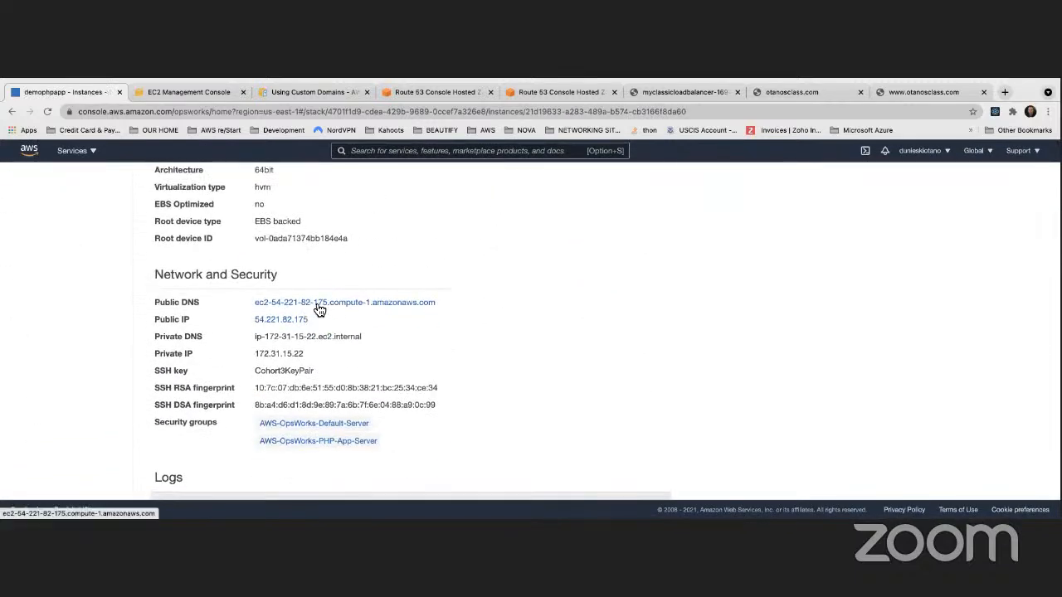
pyautogui.click(317, 306)
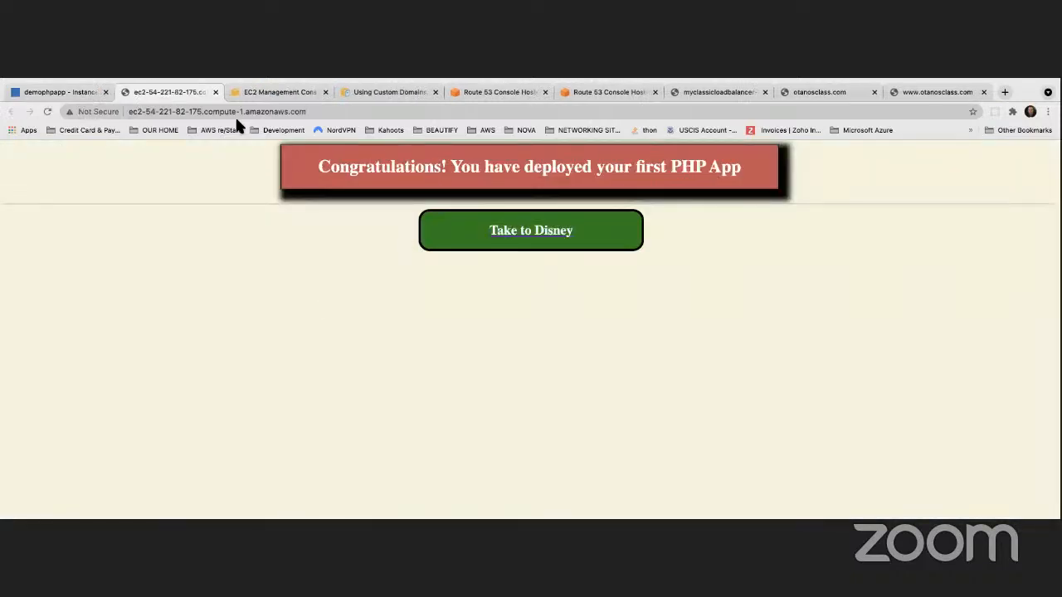
pyautogui.click(215, 92)
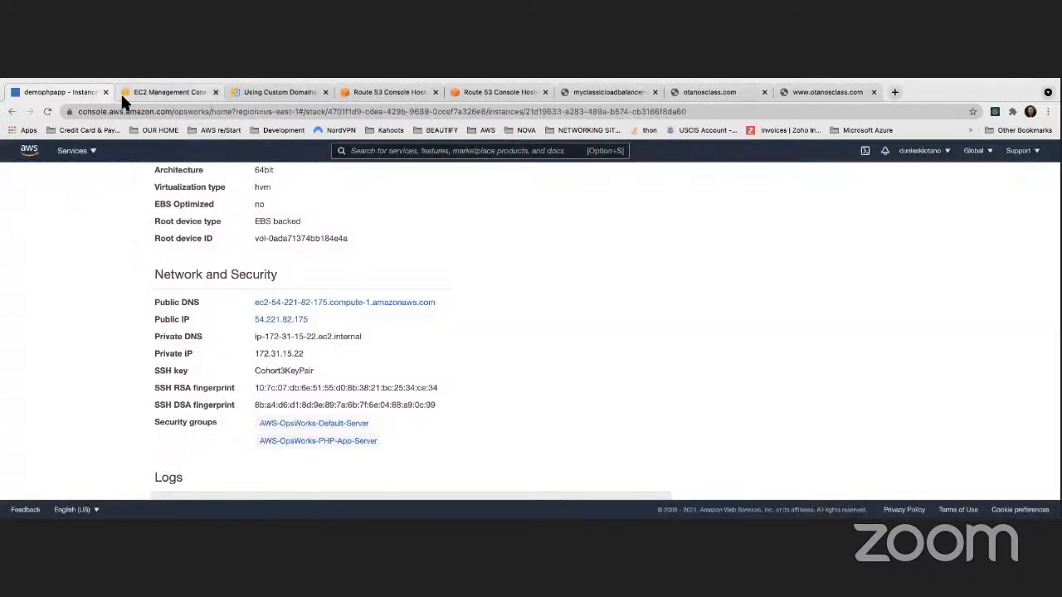
# Open demophpapp's AWS-OpsWorks-Default-Server security group in a new browser tab and widen the Security group name column to read the full names
pyautogui.scroll(-3, 307, 298)
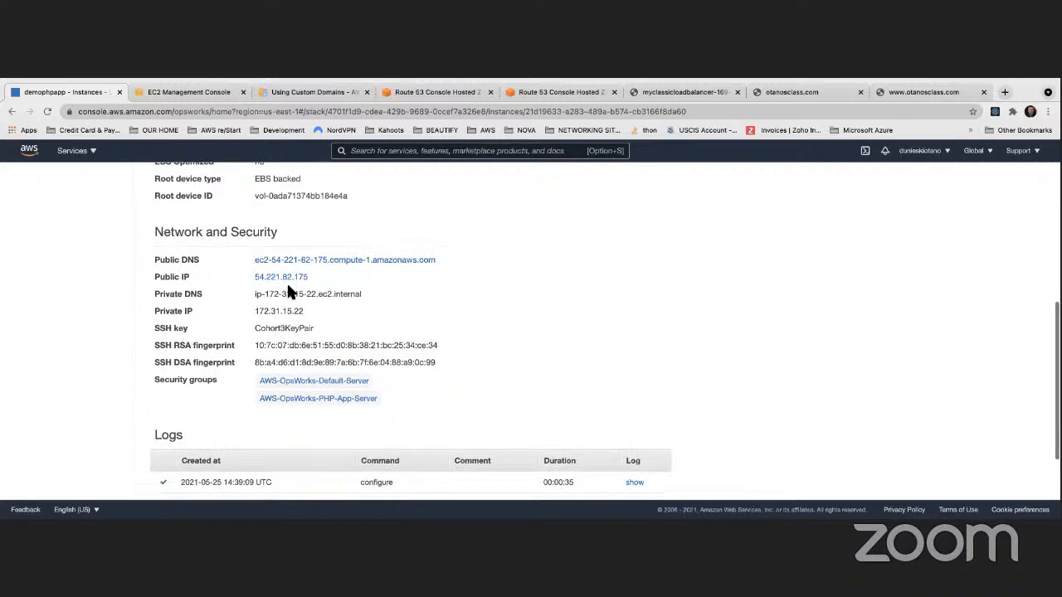
pyautogui.rightClick(336, 320)
pyautogui.click(376, 330)
pyautogui.click(178, 93)
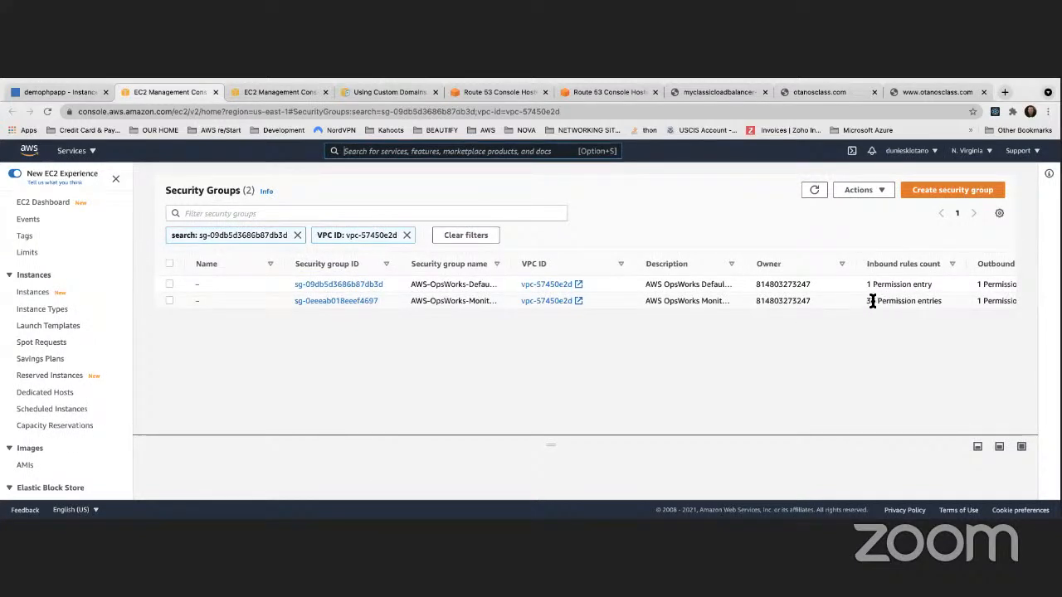
pyautogui.hscroll(2, 875, 304)
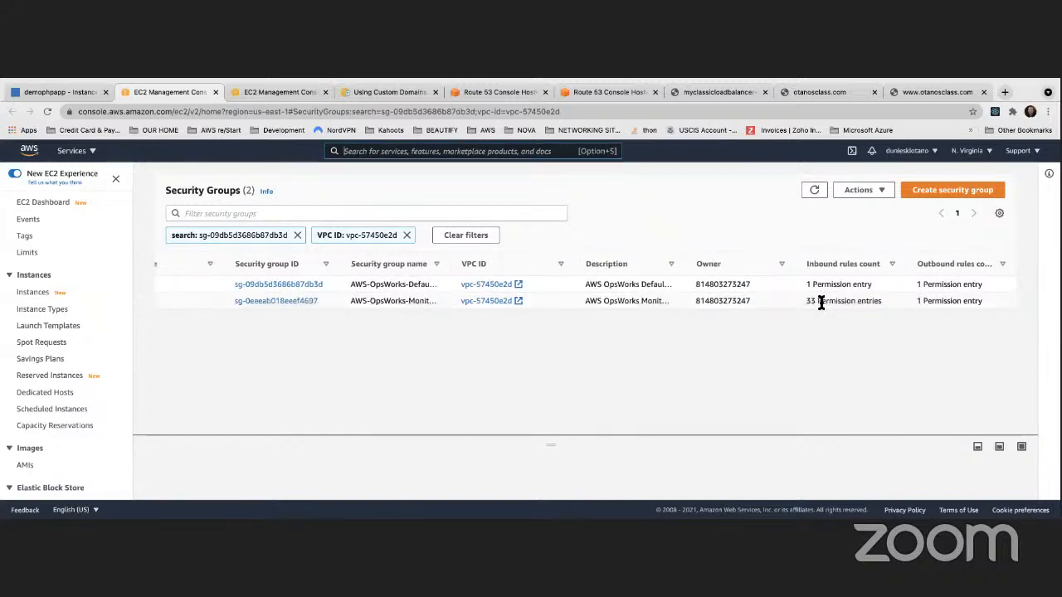
pyautogui.hscroll(-2, 373, 296)
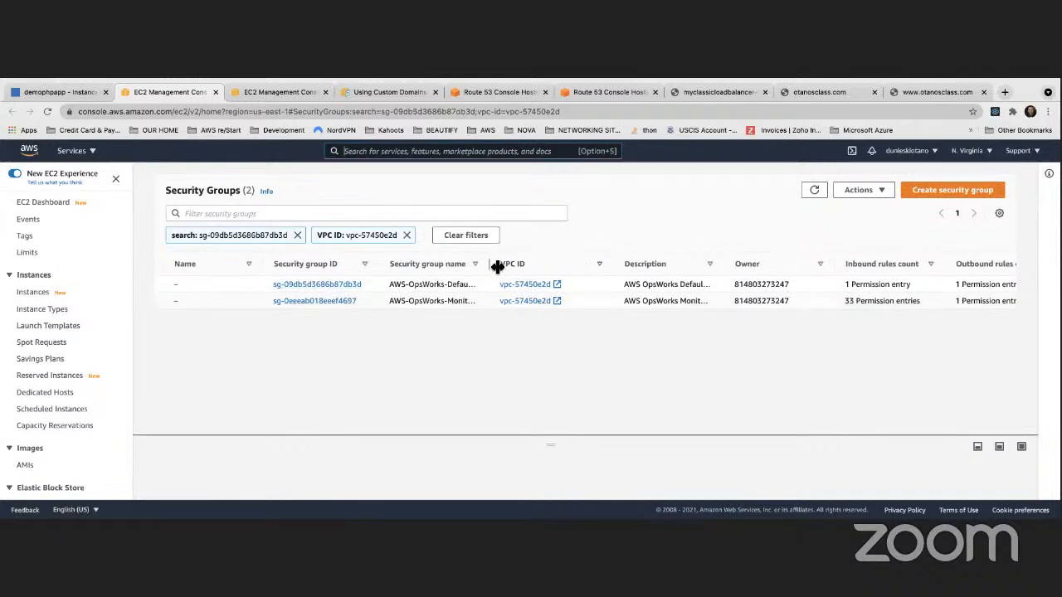
pyautogui.moveTo(512, 264); pyautogui.dragTo(562, 265)
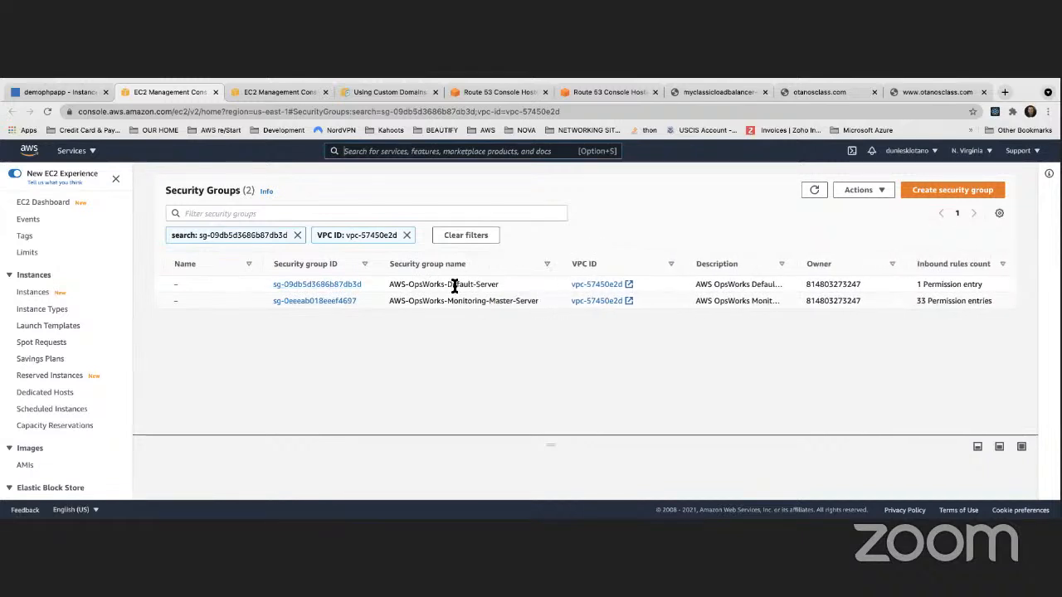
# Open the AWS-OpsWorks-Monitoring-Master-Server security group and examine its inbound rules
pyautogui.click(325, 301)
pyautogui.scroll(-2, 386, 358)
pyautogui.scroll(-10, 386, 365)
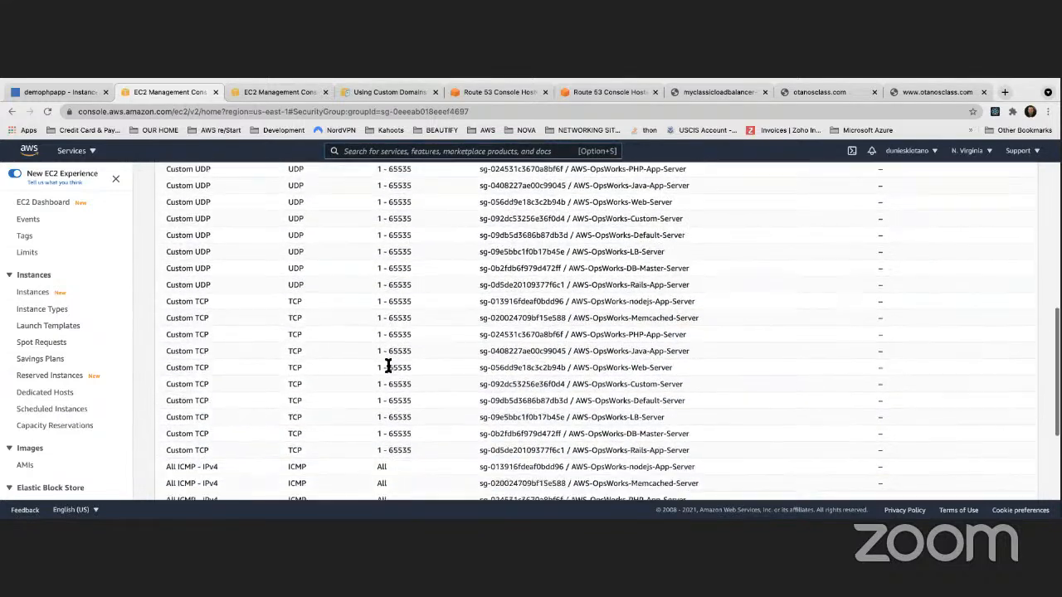
pyautogui.scroll(-2, 386, 363)
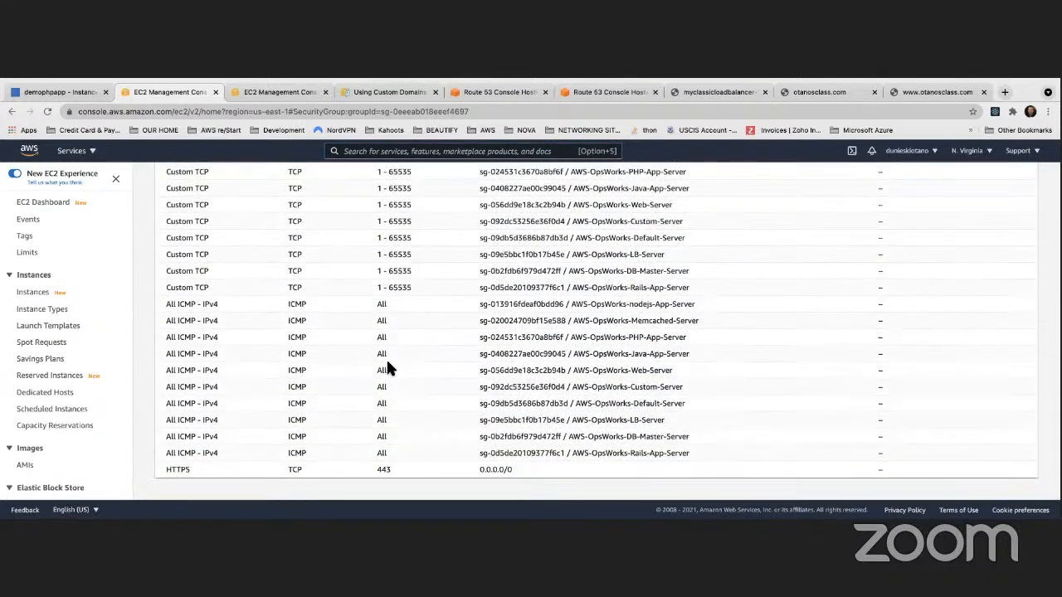
pyautogui.scroll(5, 387, 363)
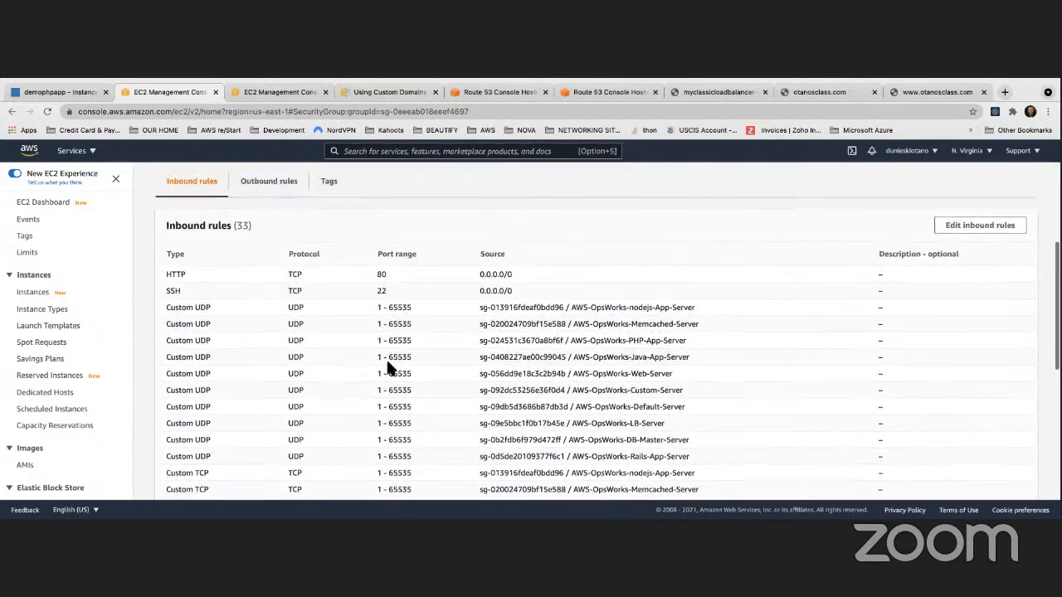
# Edit the inbound rules of the AWS-OpsWorks-Monitoring-Master-Server security group and delete the HTTP rule
pyautogui.scroll(1, 387, 365)
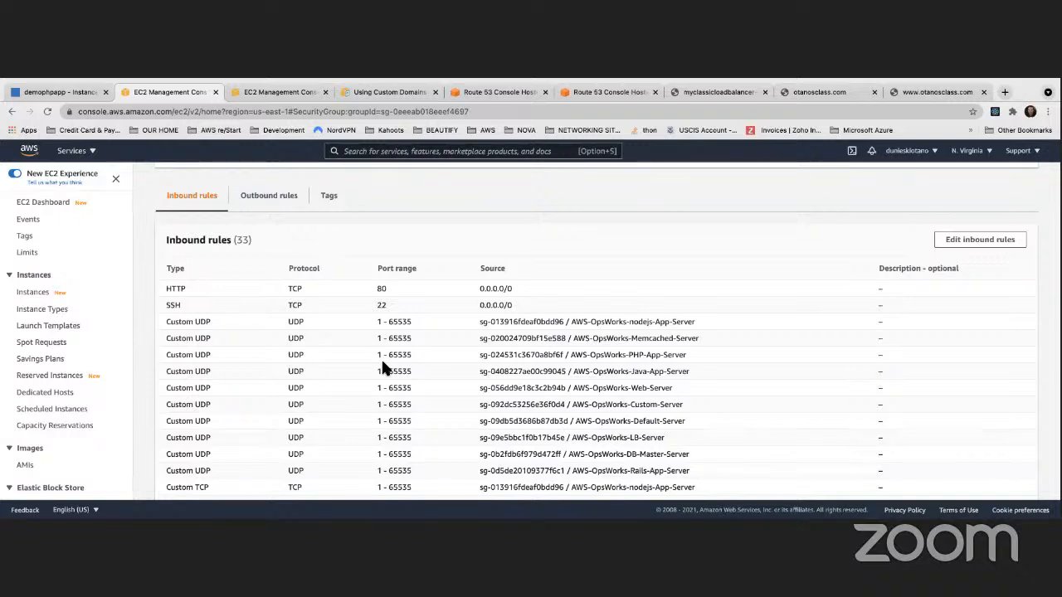
pyautogui.click(963, 243)
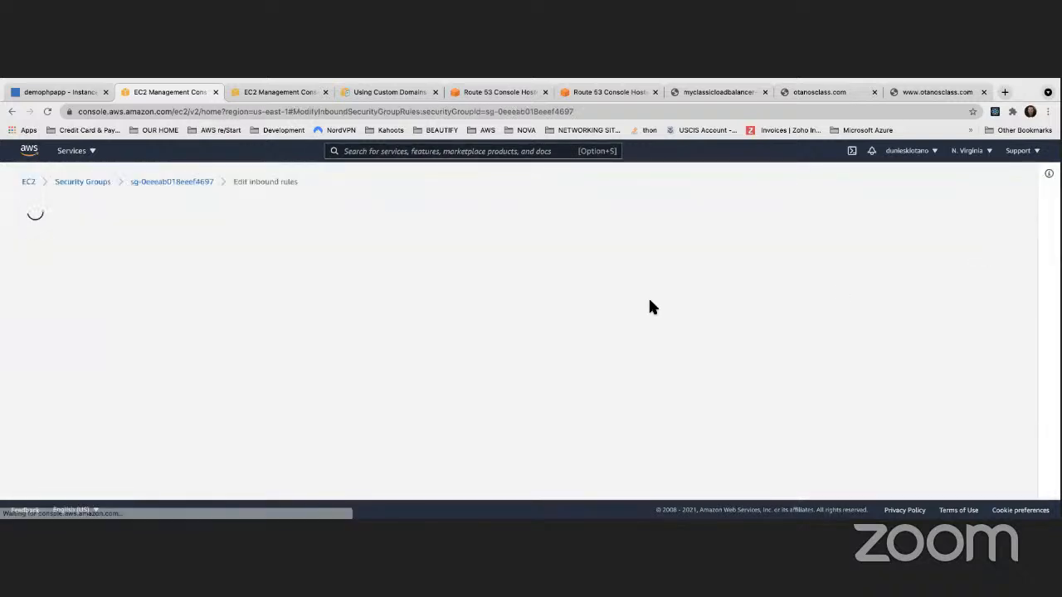
pyautogui.scroll(-3, 447, 294)
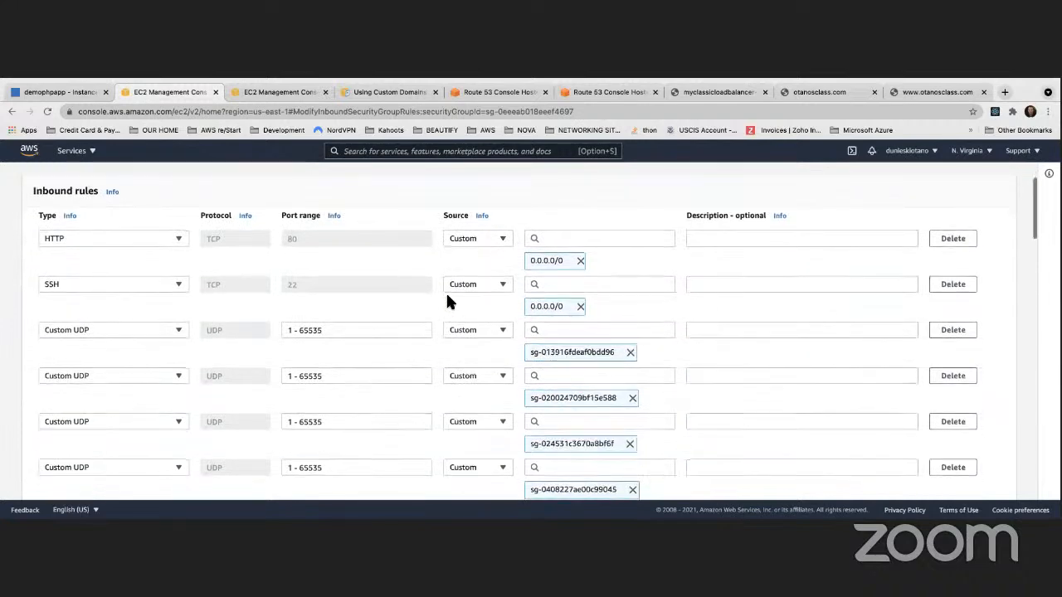
pyautogui.click(964, 239)
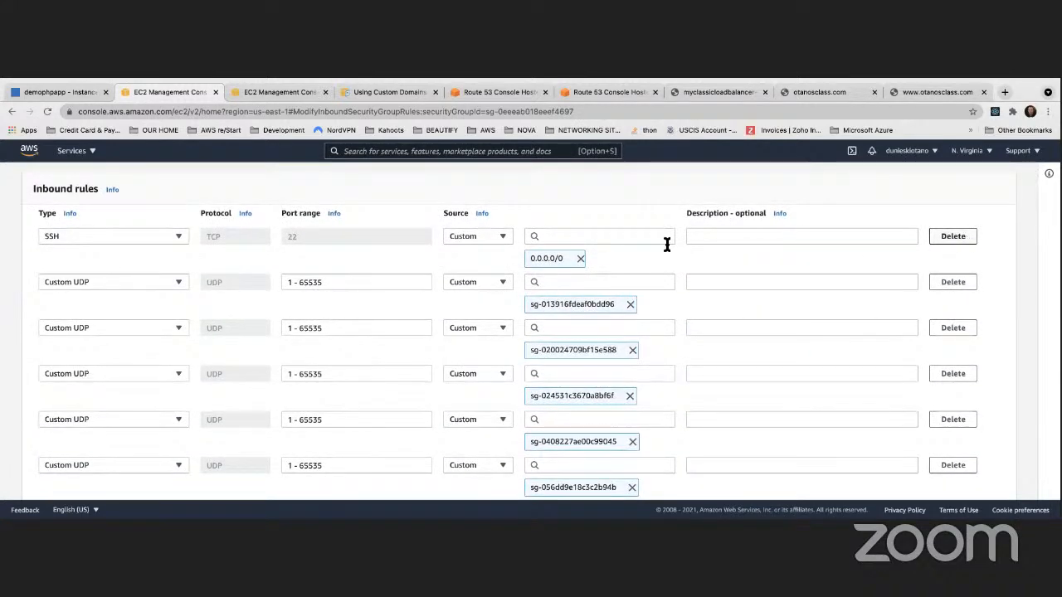
# Add a new inbound rule at the end of the list and set its type to All TCP
pyautogui.scroll(-15, 251, 257)
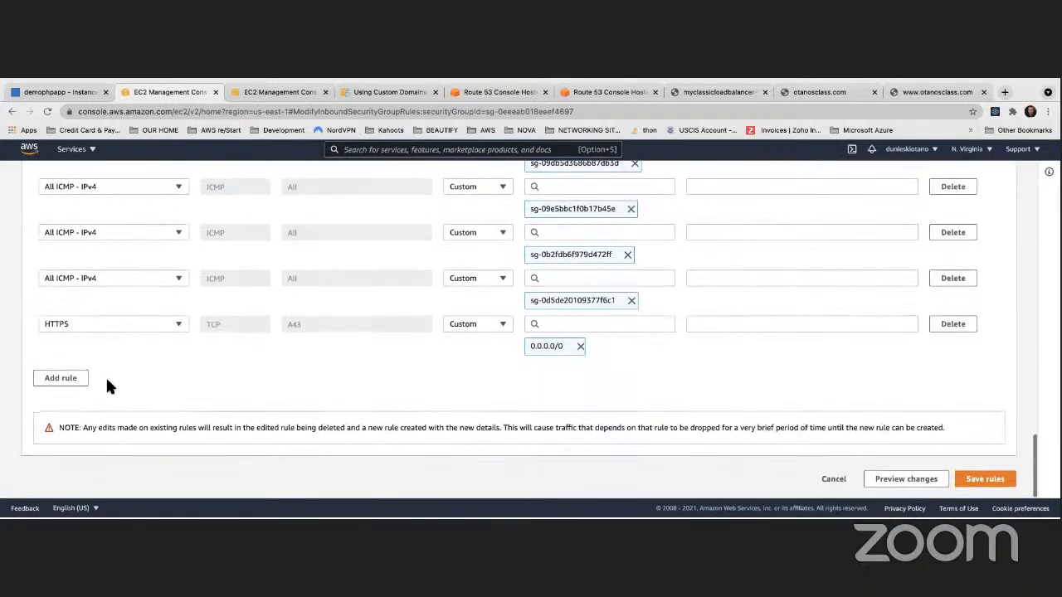
pyautogui.click(76, 380)
pyautogui.click(144, 373)
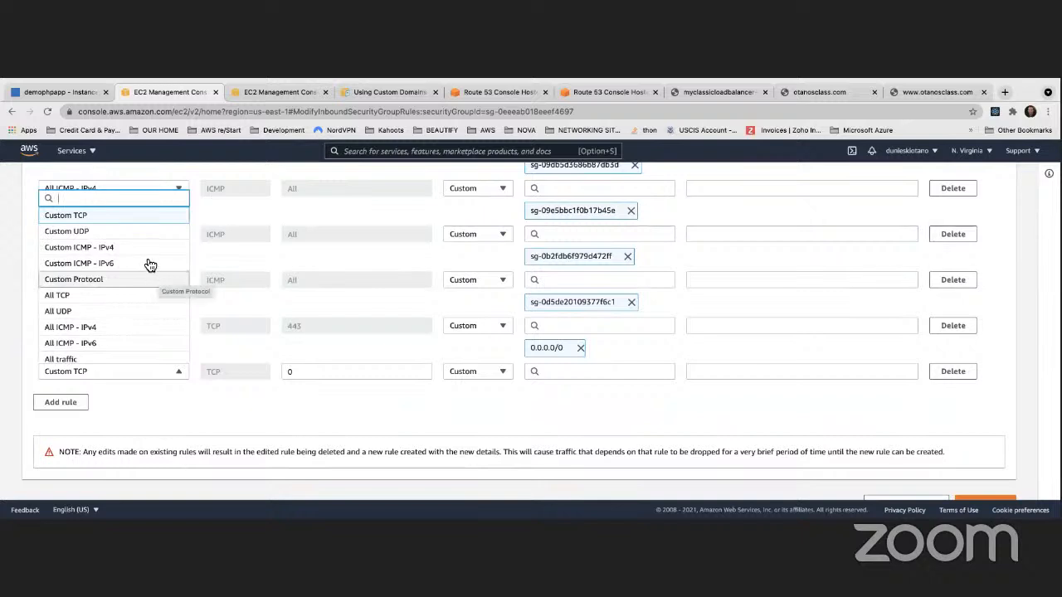
pyautogui.click(304, 385)
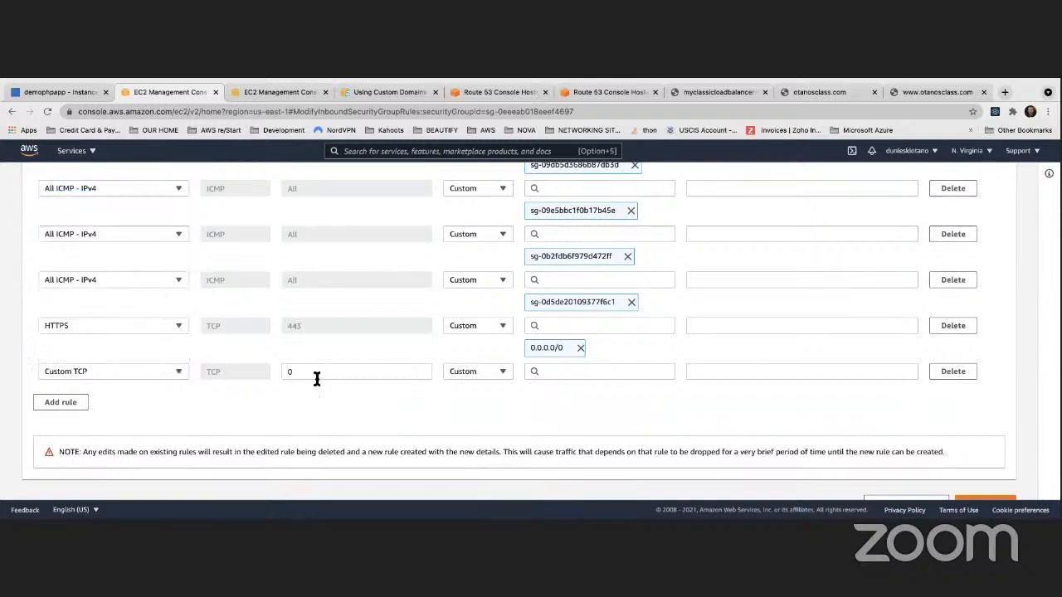
pyautogui.click(329, 373)
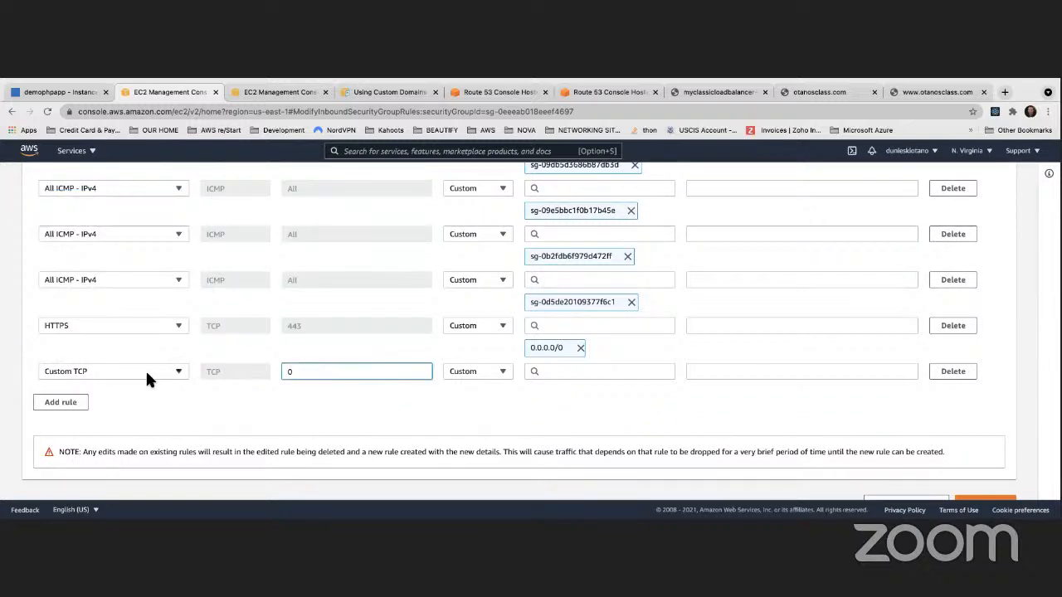
pyautogui.click(150, 365)
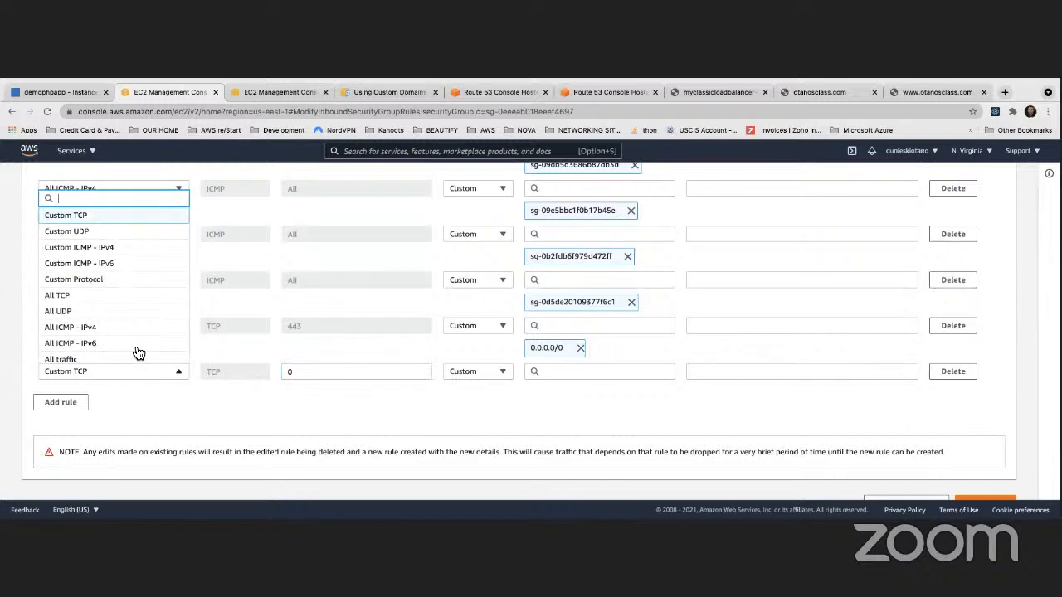
pyautogui.click(127, 297)
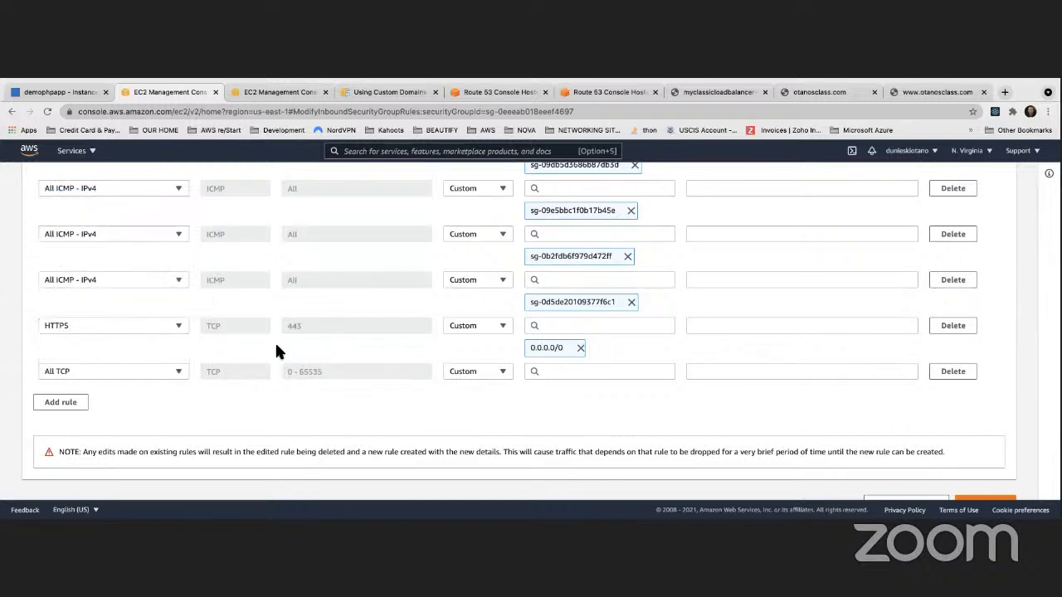
# Set the new All TCP rule's source to ELBSecurityGroup and save the inbound rules
pyautogui.click(564, 374)
pyautogui.write('sg')
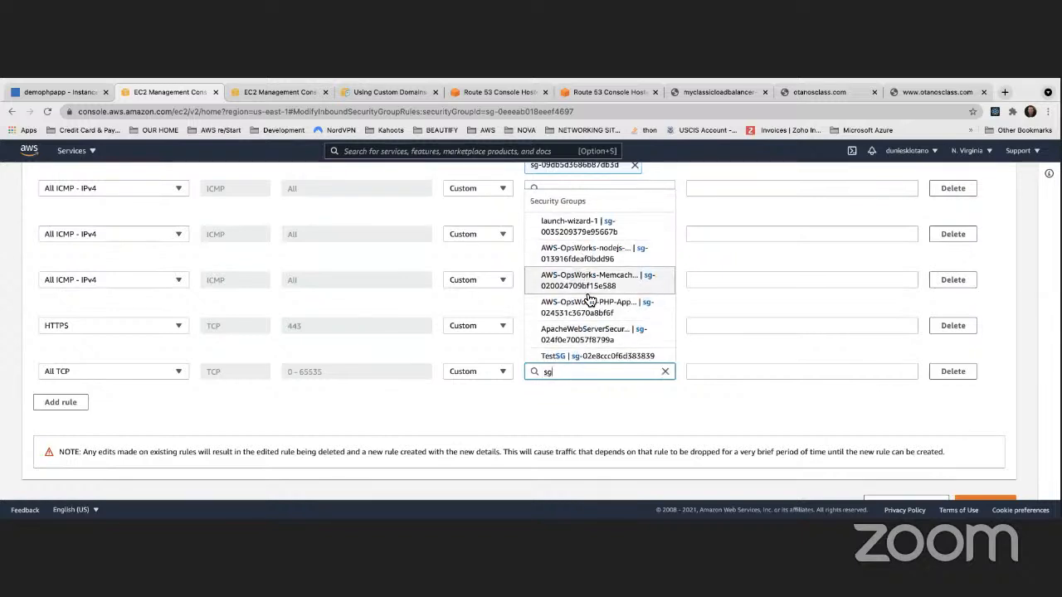
pyautogui.scroll(-2, 586, 278)
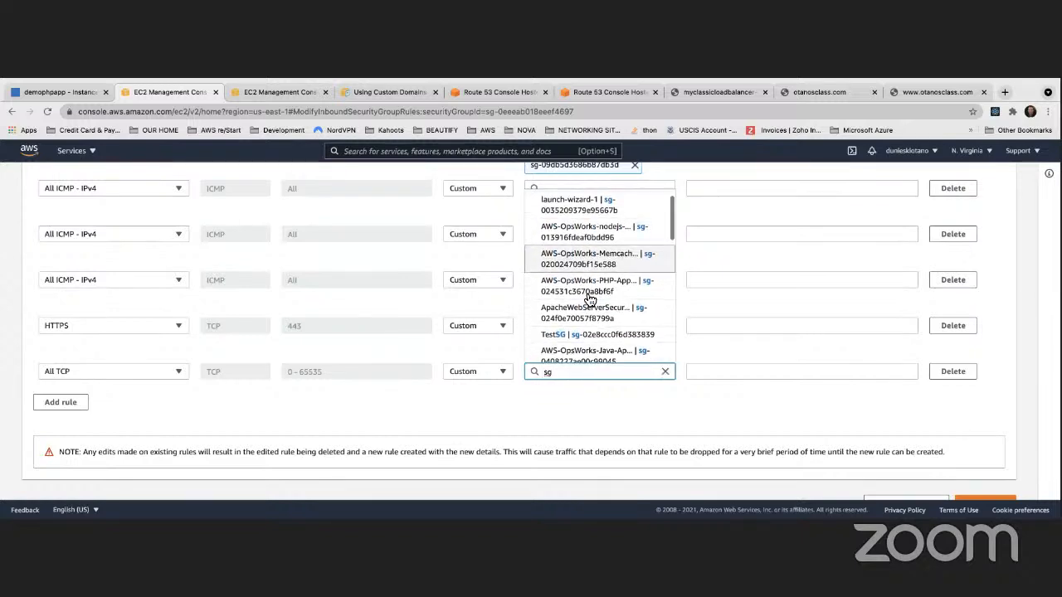
pyautogui.scroll(-3, 587, 299)
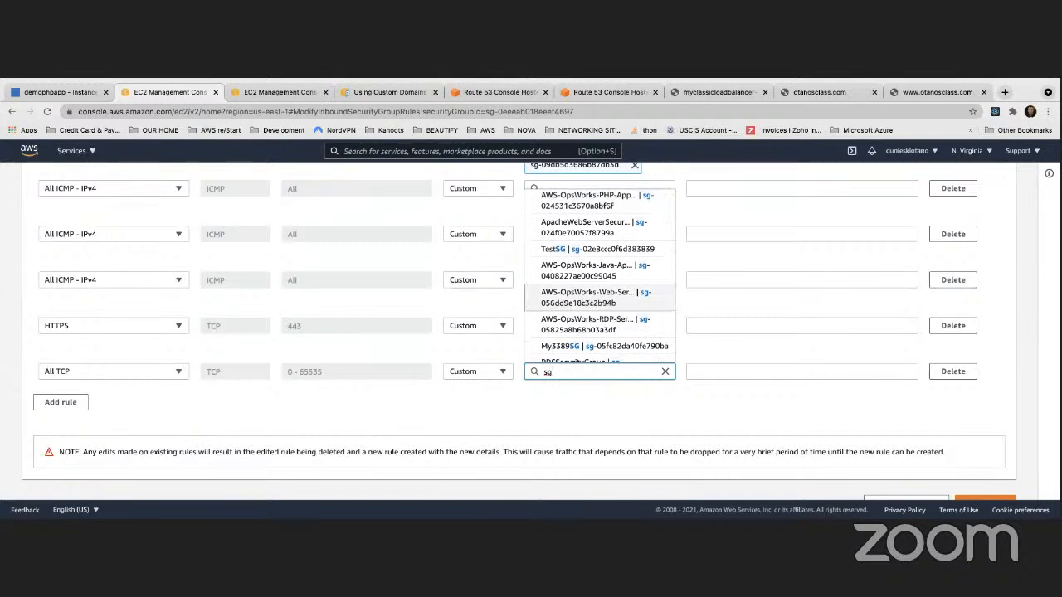
pyautogui.press('BackSpace')
pyautogui.press('BackSpace')
pyautogui.write('elb')
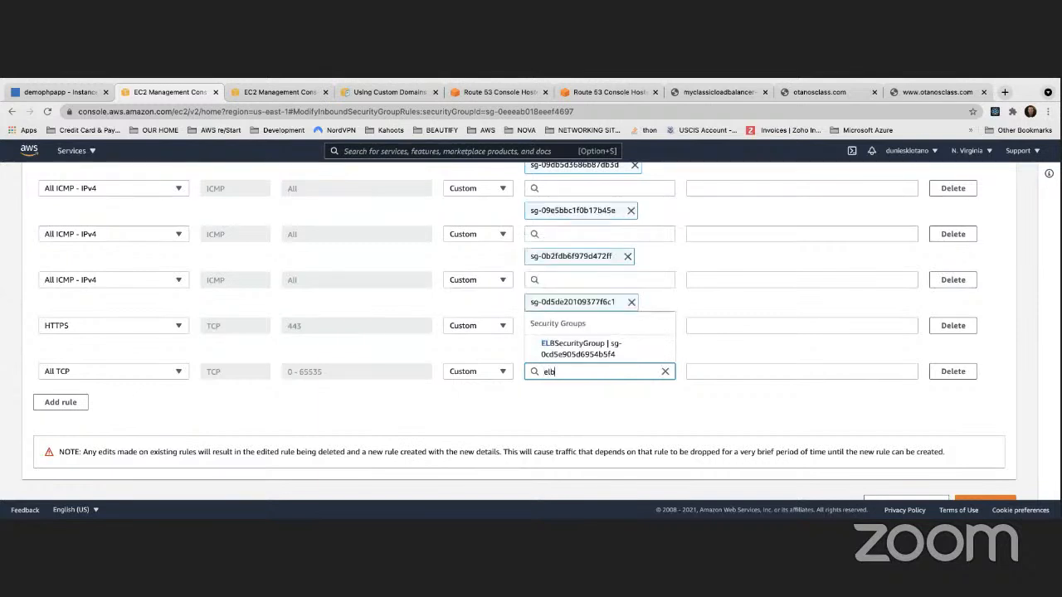
pyautogui.click(585, 348)
pyautogui.scroll(-2, 670, 372)
pyautogui.click(986, 482)
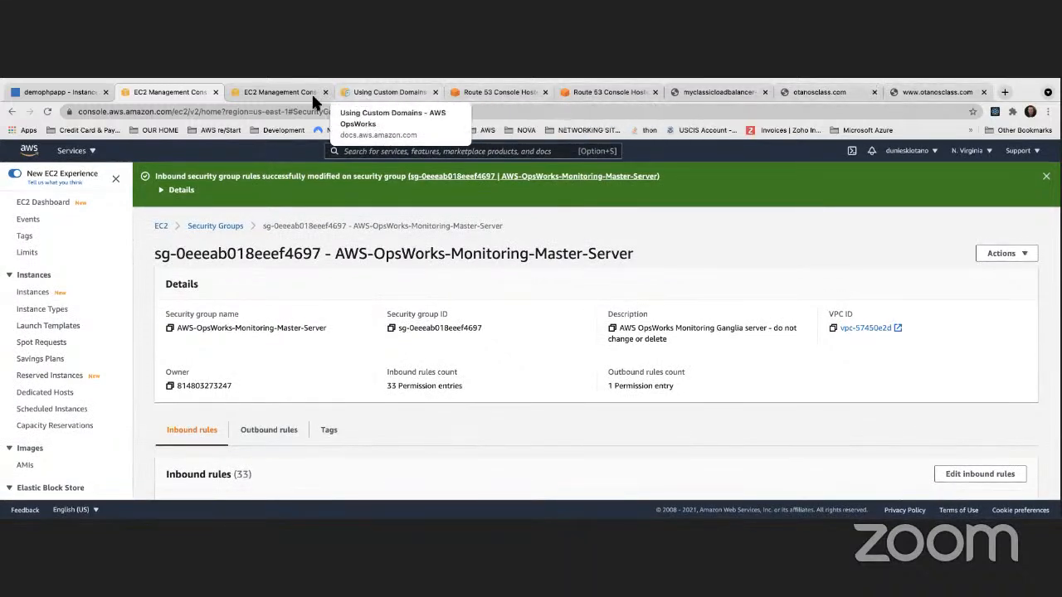
# Return to the demophpapp instance in OpsWorks, test the app through its public IP and close the test page
pyautogui.click(74, 92)
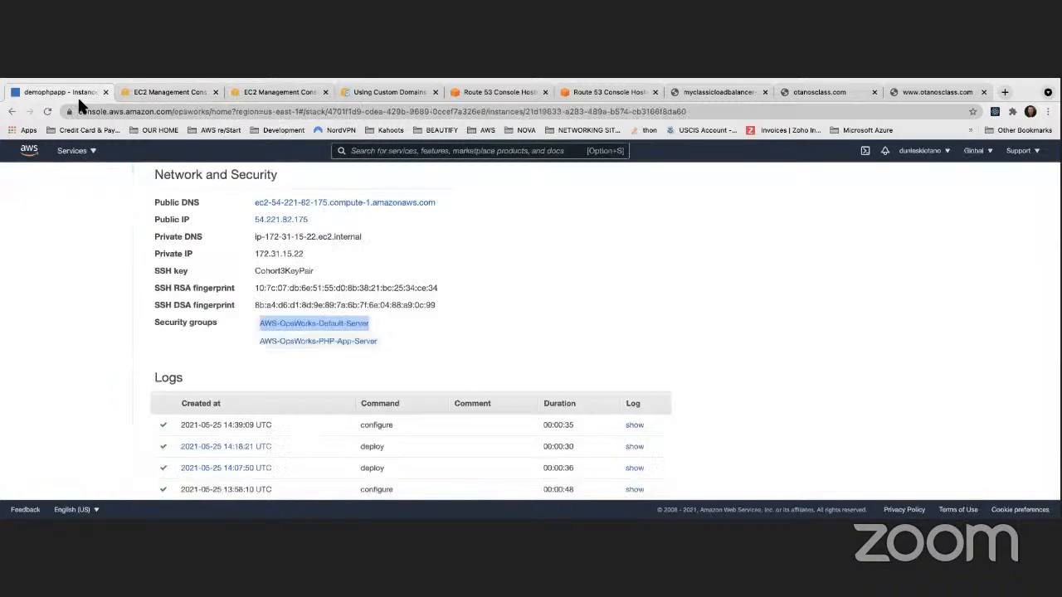
pyautogui.click(290, 220)
pyautogui.click(193, 92)
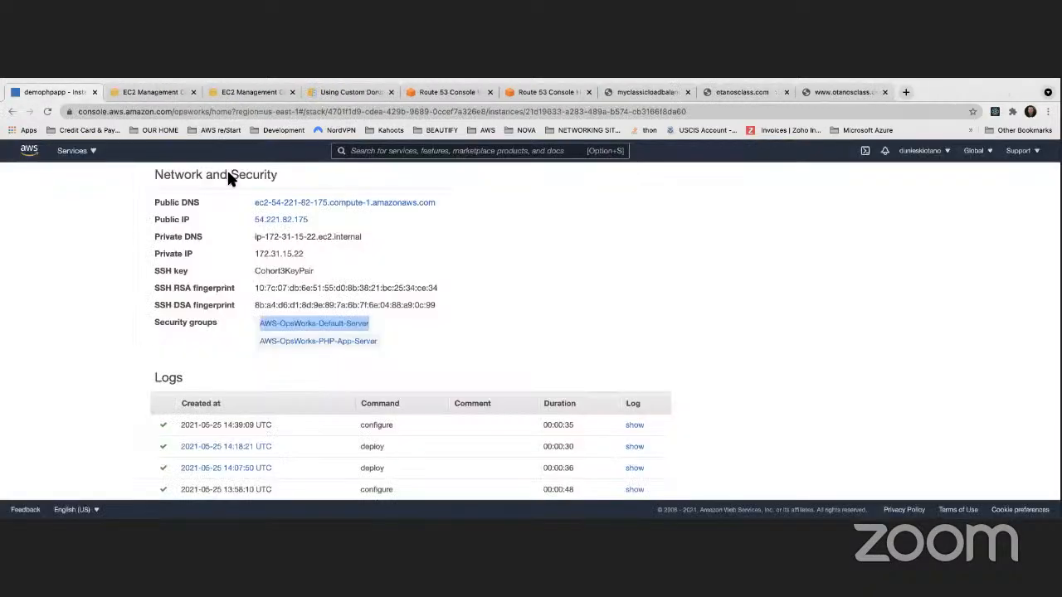
# Open demophpapp's AWS-OpsWorks-PHP-App-Server security group link in a new browser tab and widen the list columns to read the full group names
pyautogui.rightClick(325, 335)
pyautogui.click(347, 343)
pyautogui.click(161, 94)
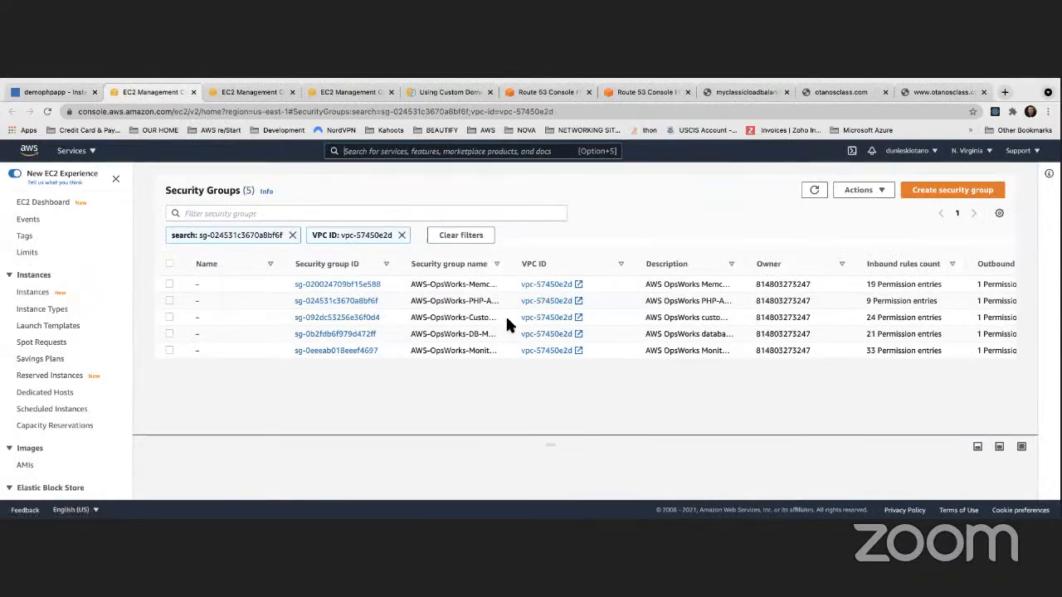
pyautogui.moveTo(405, 266); pyautogui.dragTo(454, 263)
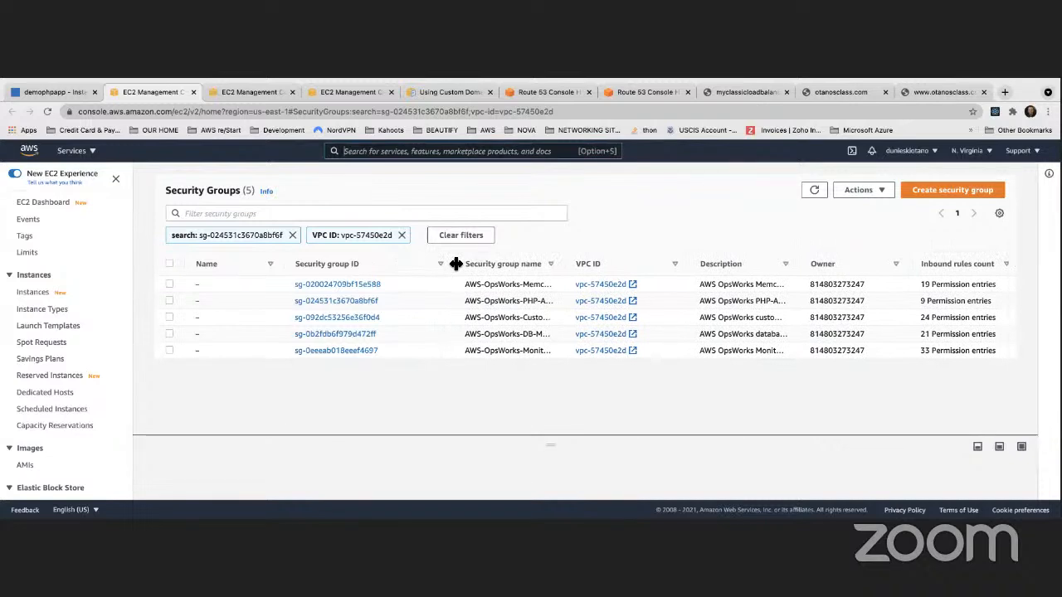
pyautogui.moveTo(564, 262); pyautogui.dragTo(635, 262)
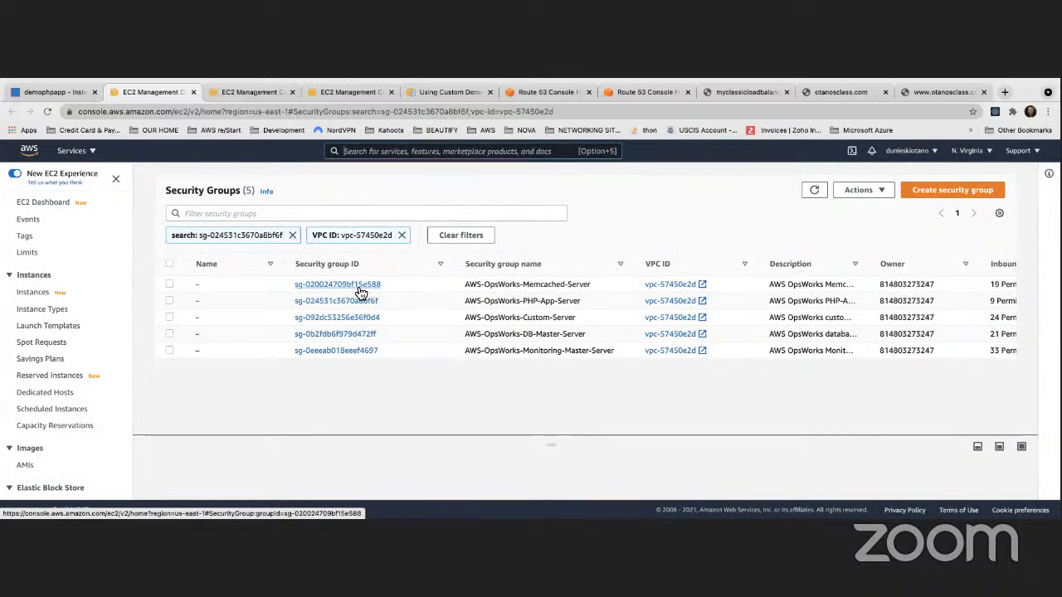
pyautogui.hscroll(1, 361, 292)
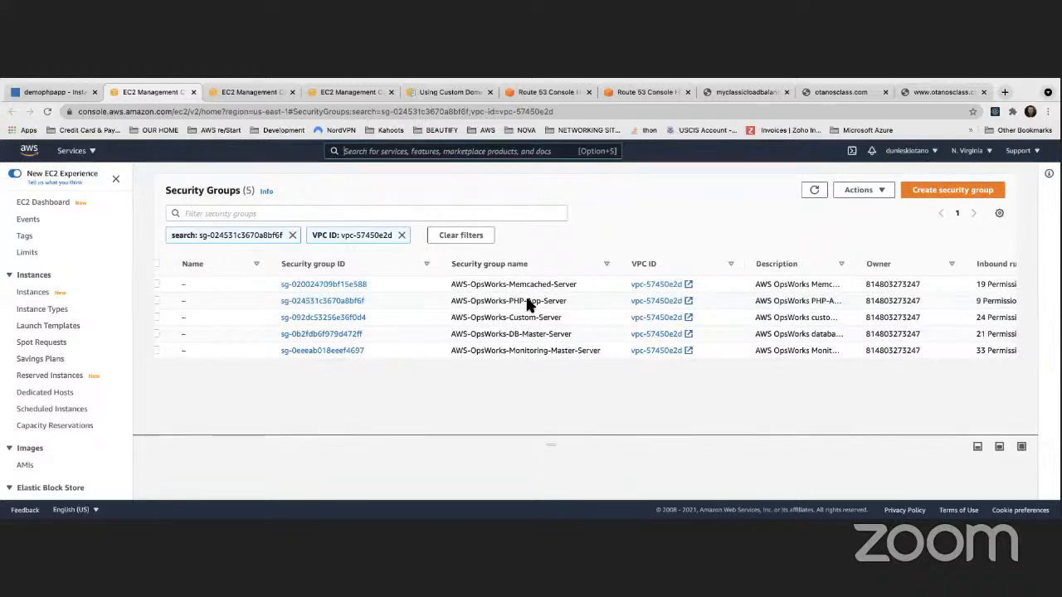
# Open the AWS-OpsWorks-PHP-App-Server group's inbound rules for editing and change the HTTP rule's type to All TCP
pyautogui.click(319, 304)
pyautogui.scroll(-4, 379, 307)
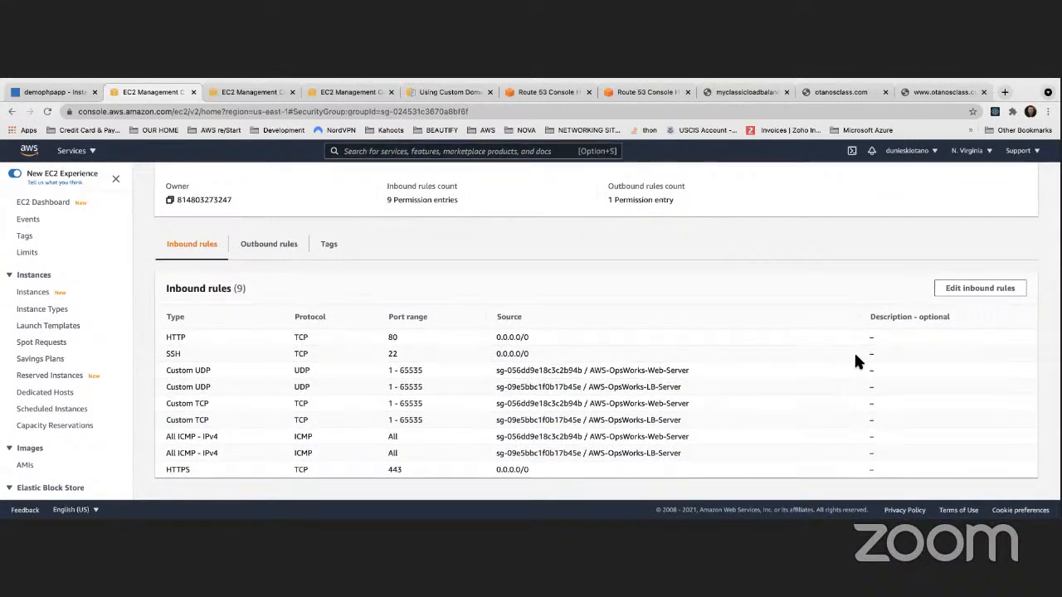
pyautogui.click(980, 290)
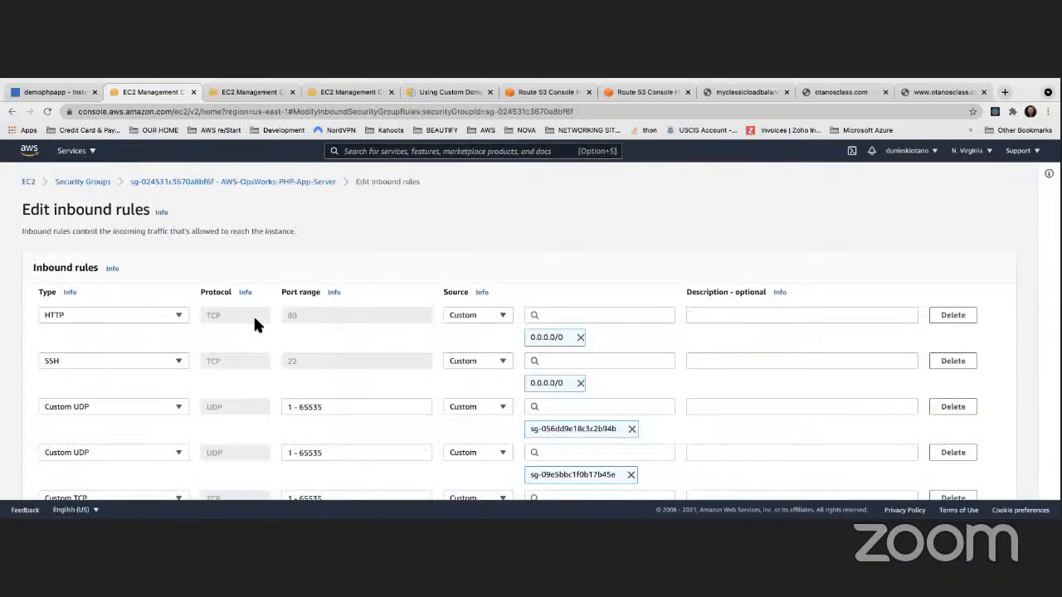
pyautogui.click(174, 320)
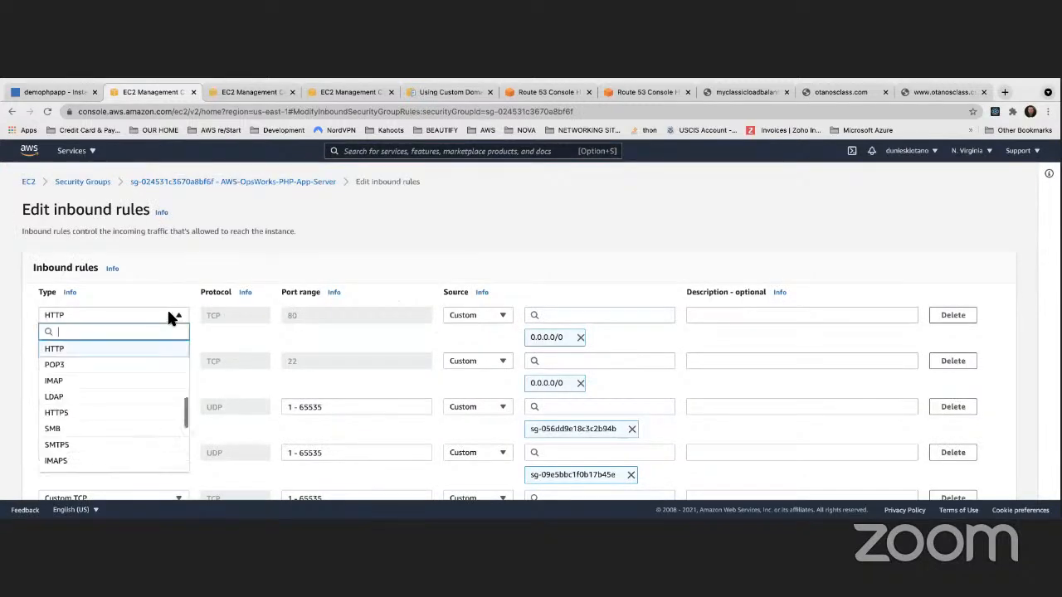
pyautogui.scroll(-5, 105, 417)
pyautogui.scroll(-5, 105, 418)
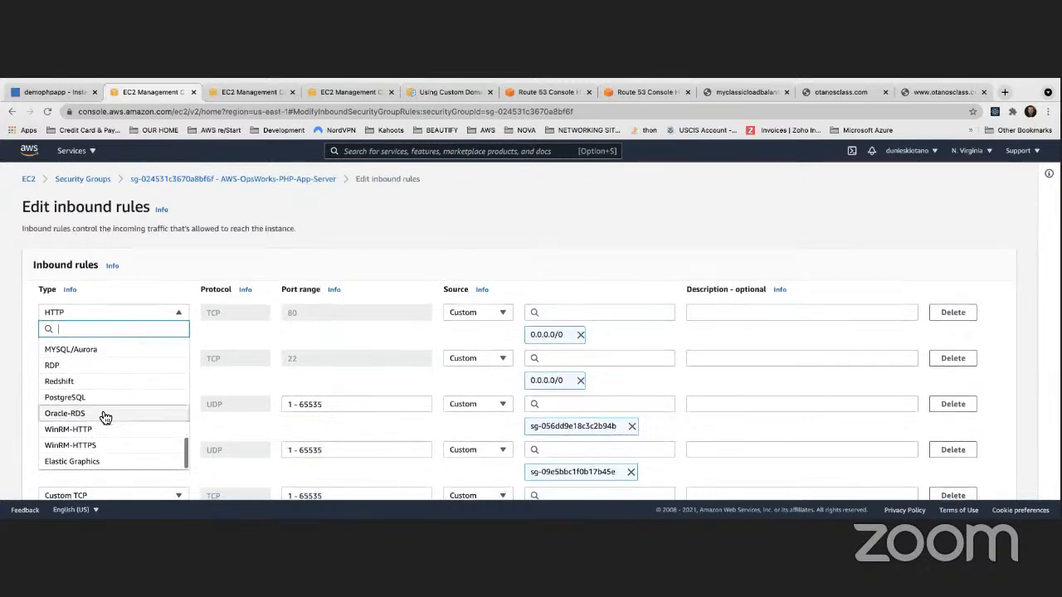
pyautogui.scroll(10, 111, 411)
pyautogui.scroll(5, 112, 398)
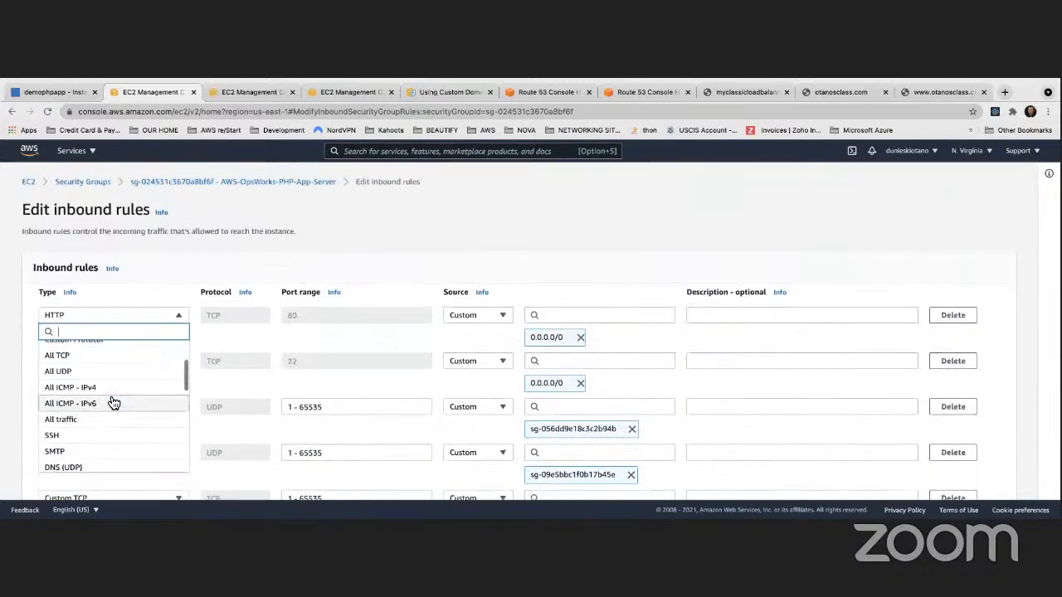
pyautogui.click(108, 383)
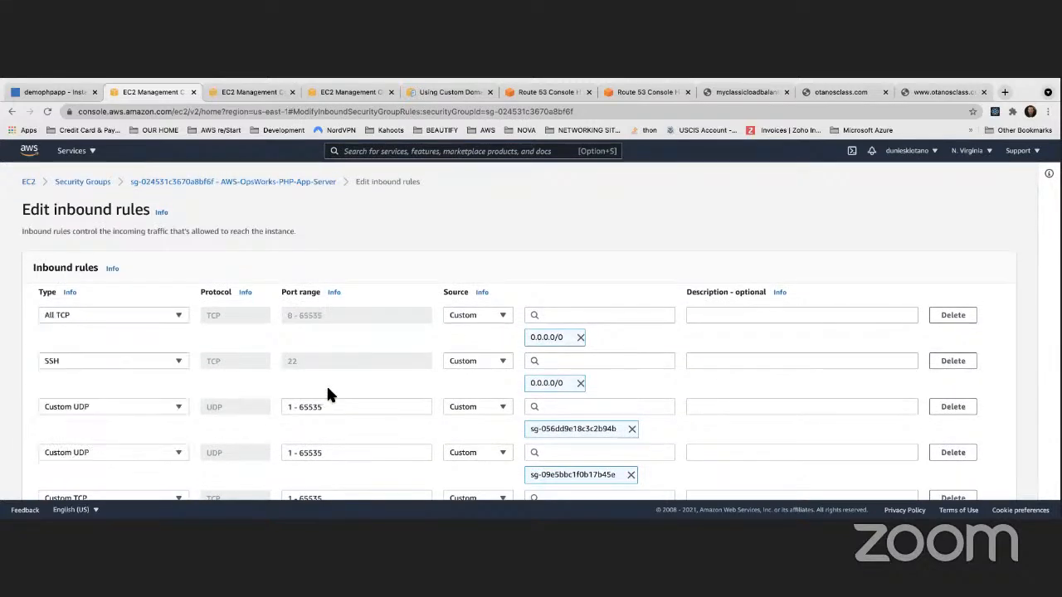
# Replace the All TCP rule's 0.0.0.0/0 source with ELBSecurityGroup and save the inbound rules
pyautogui.click(580, 338)
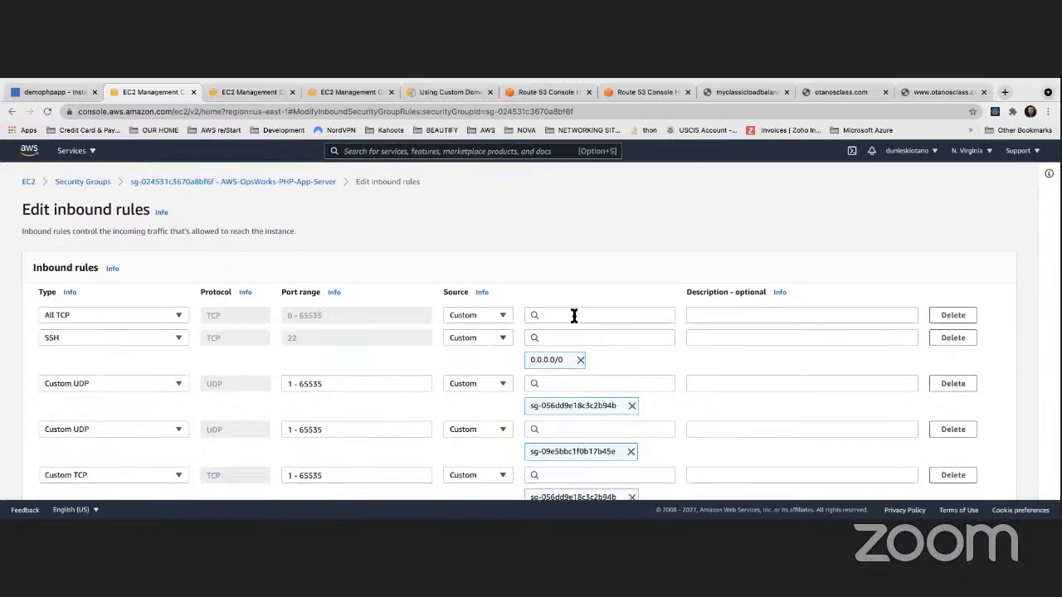
pyautogui.click(573, 316)
pyautogui.write('elb')
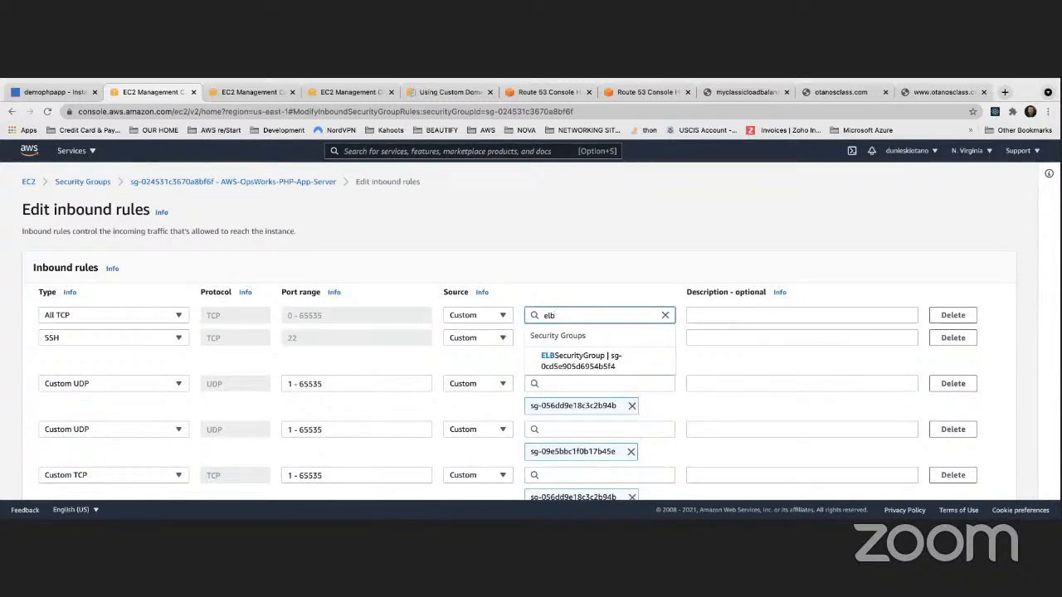
pyautogui.click(583, 360)
pyautogui.scroll(-1, 648, 342)
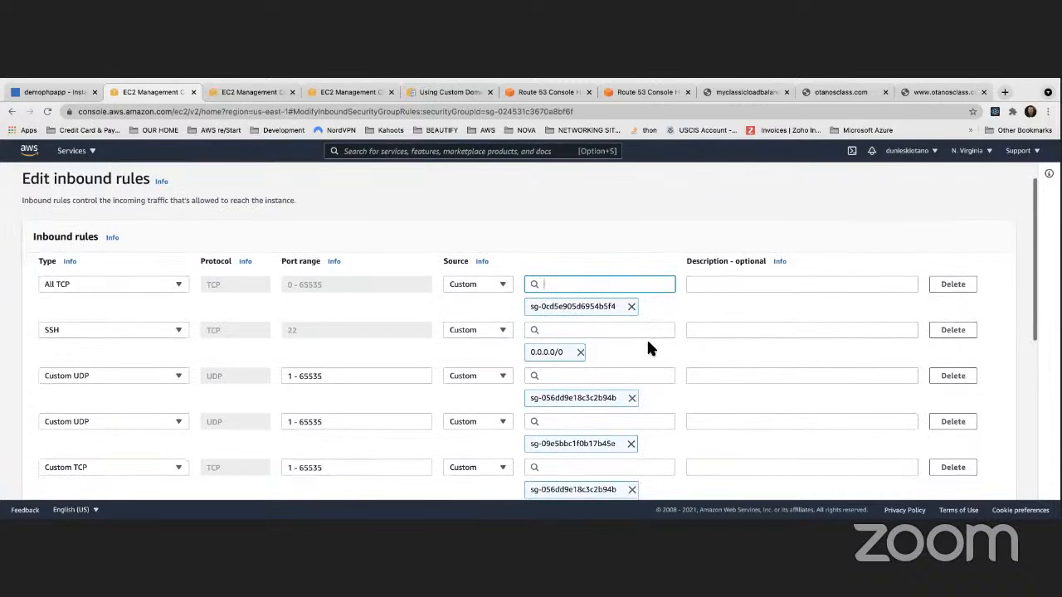
pyautogui.scroll(-5, 650, 348)
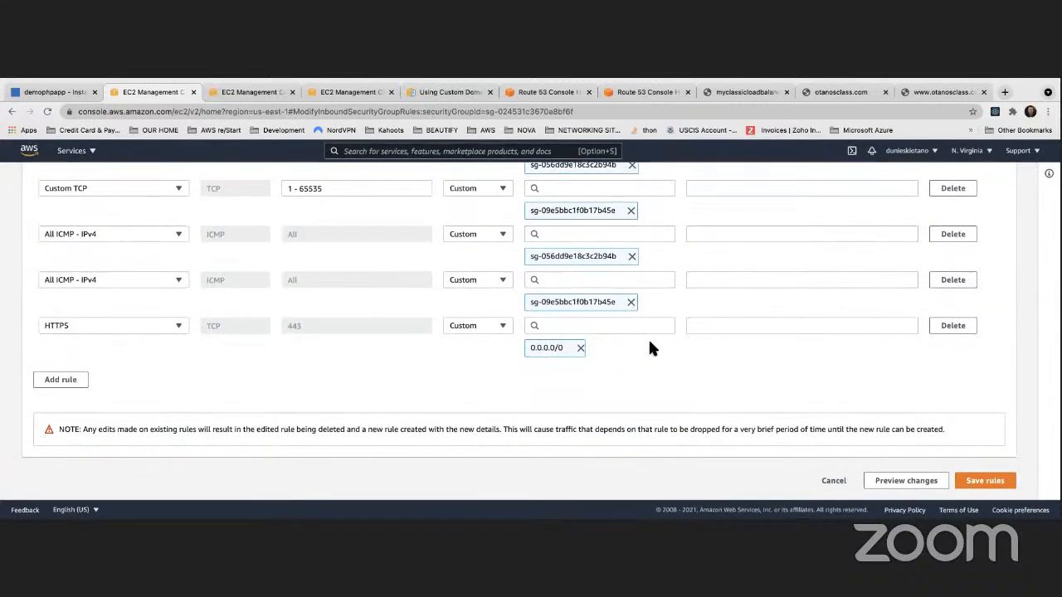
pyautogui.click(979, 481)
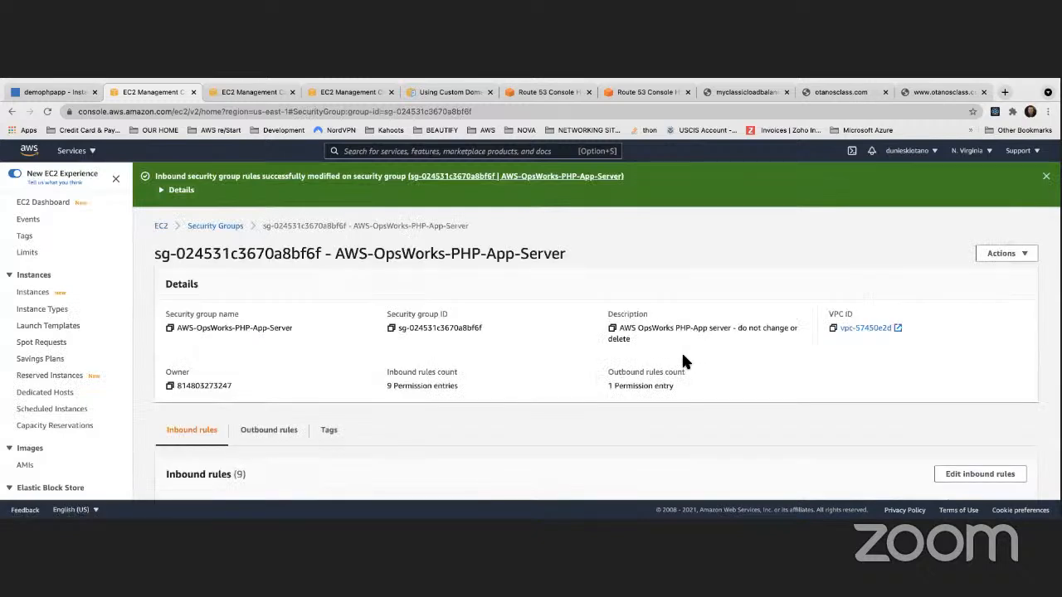
pyautogui.scroll(-2, 682, 359)
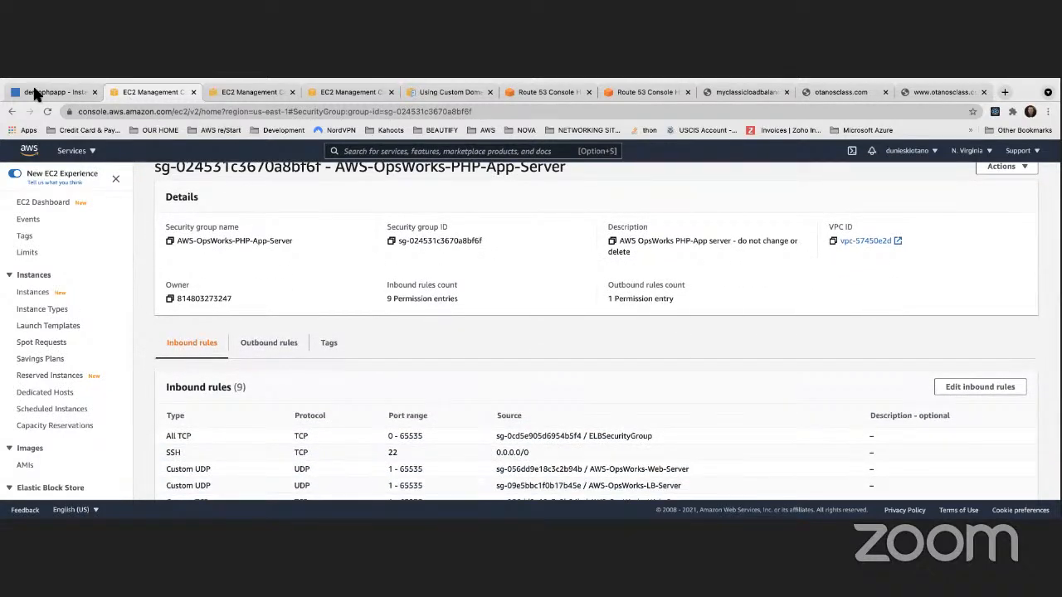
# Retest the app through demophpapp's public IP from the OpsWorks instance details and close the test page
pyautogui.click(37, 92)
pyautogui.click(274, 219)
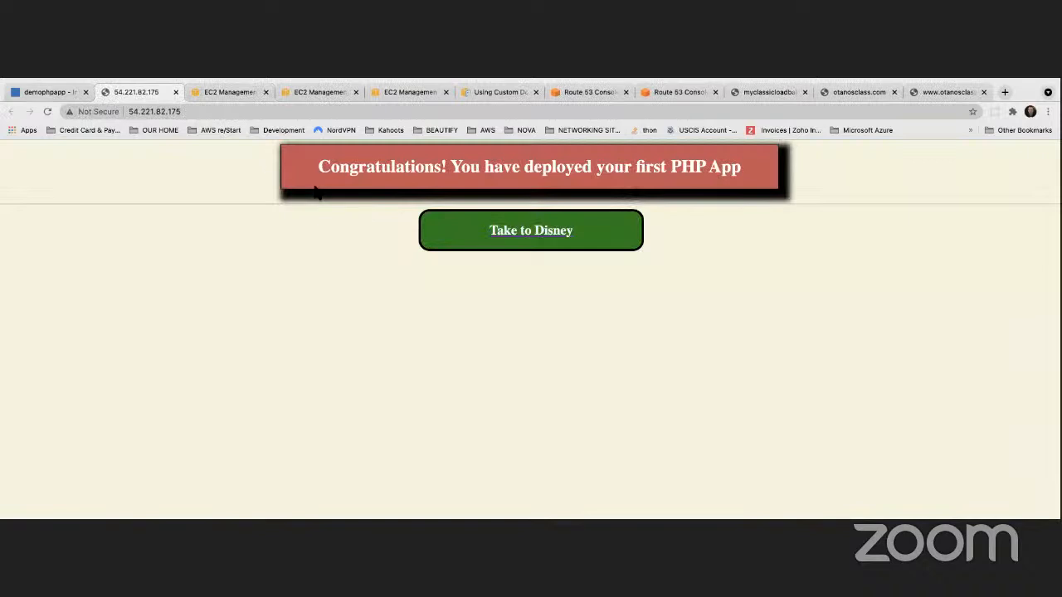
pyautogui.click(176, 92)
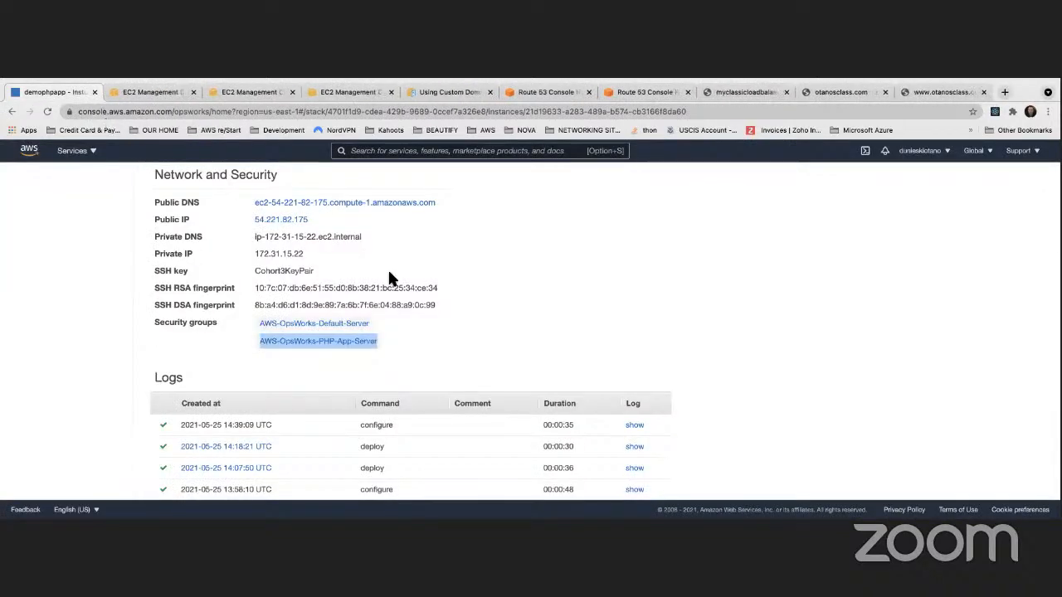
pyautogui.scroll(3, 388, 267)
pyautogui.scroll(7, 396, 278)
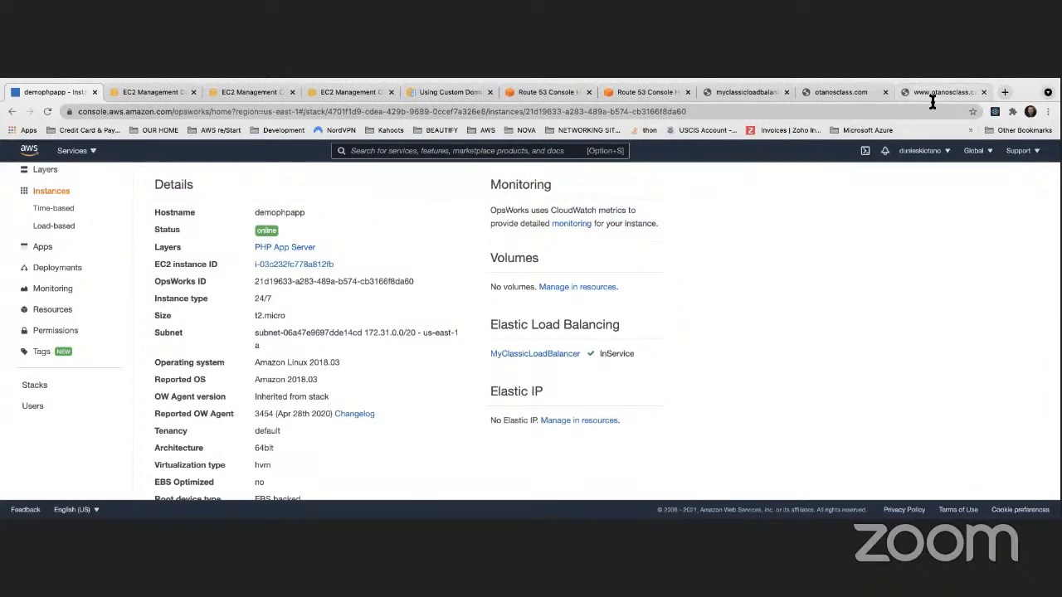
pyautogui.click(735, 90)
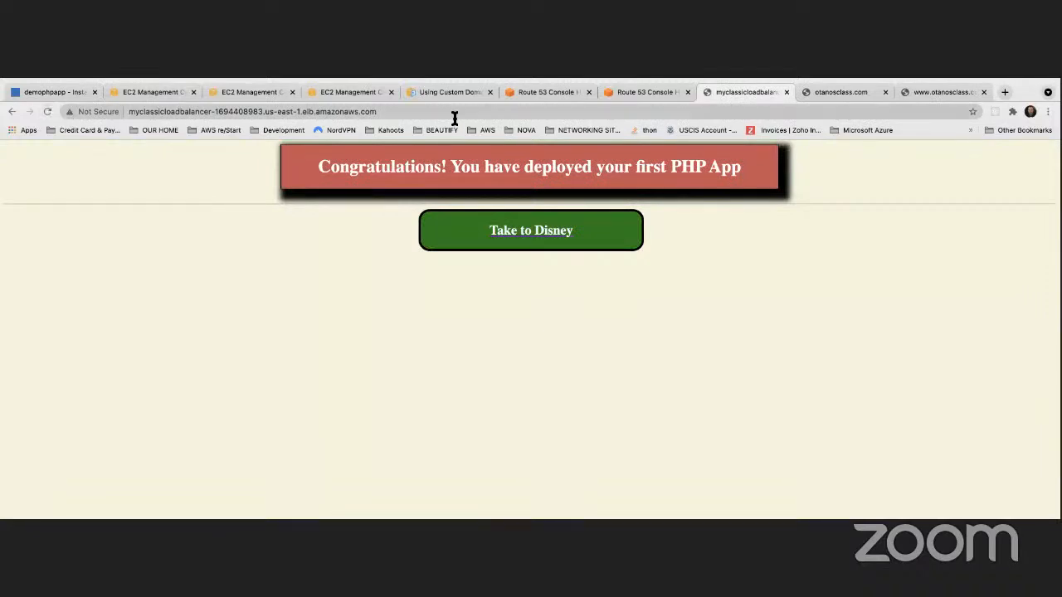
pyautogui.click(835, 91)
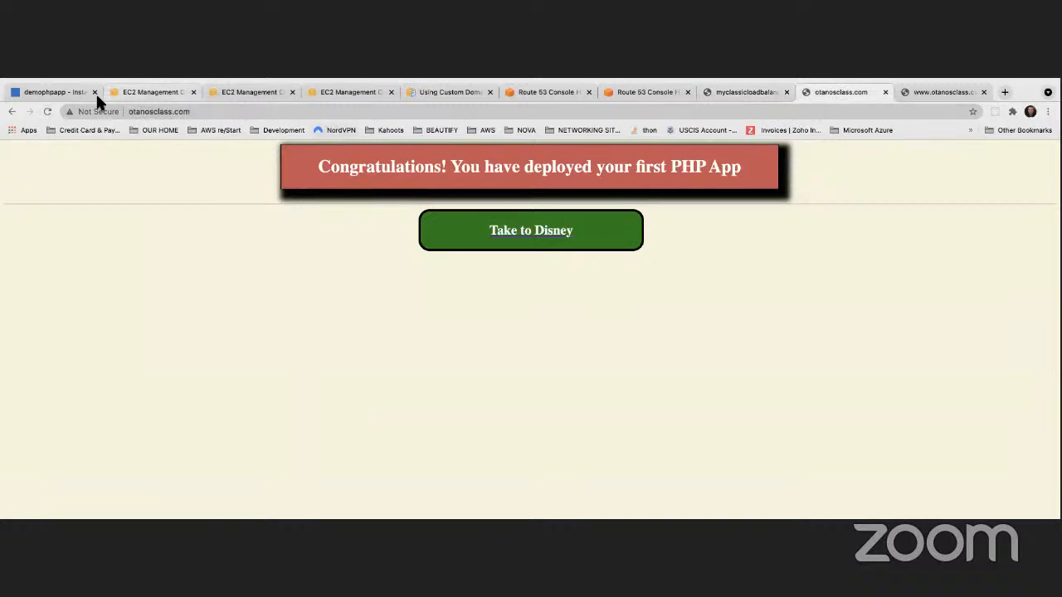
pyautogui.click(47, 112)
pyautogui.click(215, 113)
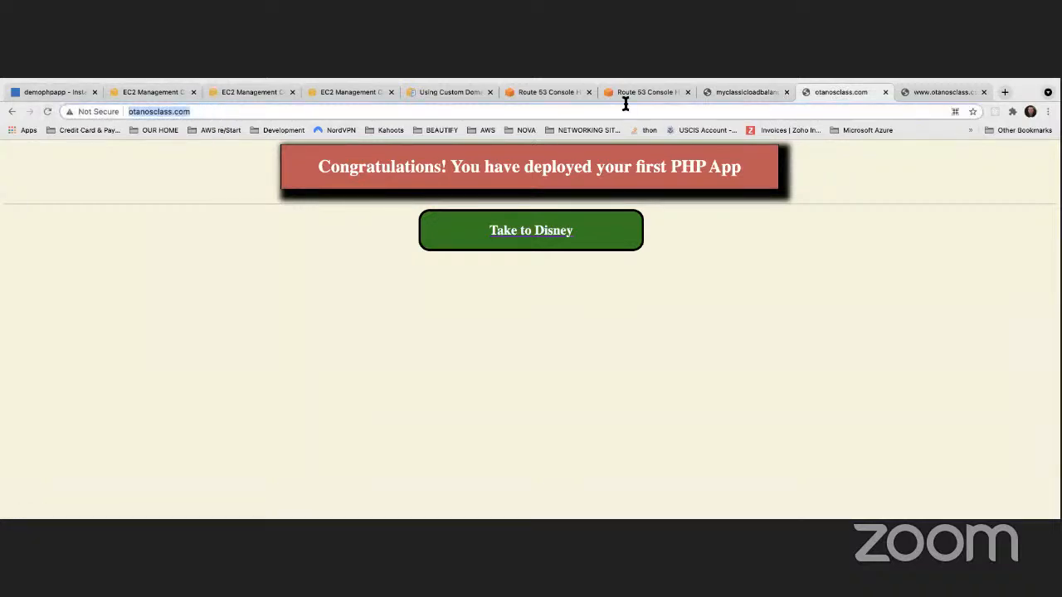
pyautogui.click(934, 90)
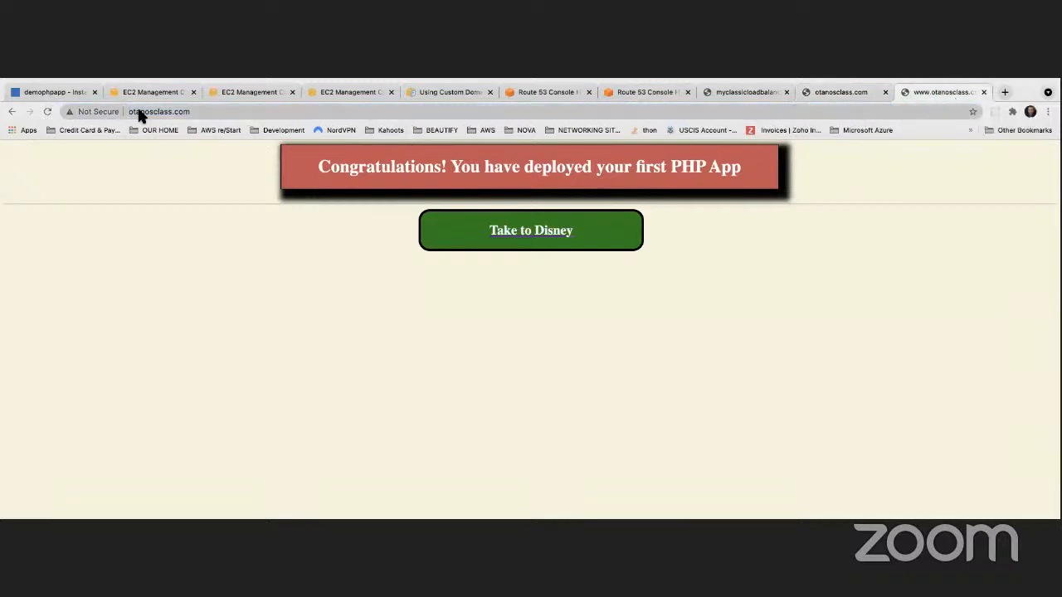
pyautogui.click(47, 112)
# Review demophpapp's instance details, the modified Monitoring-Master-Server and PHP-App-Server security groups, and the otanosclass.com hosted zone records
pyautogui.click(56, 92)
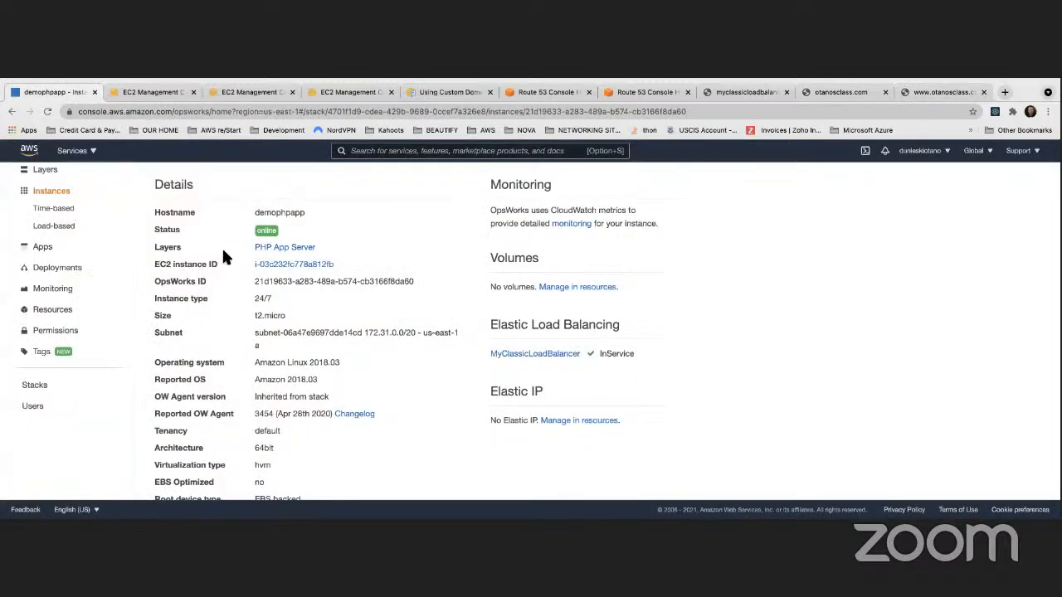
pyautogui.click(261, 91)
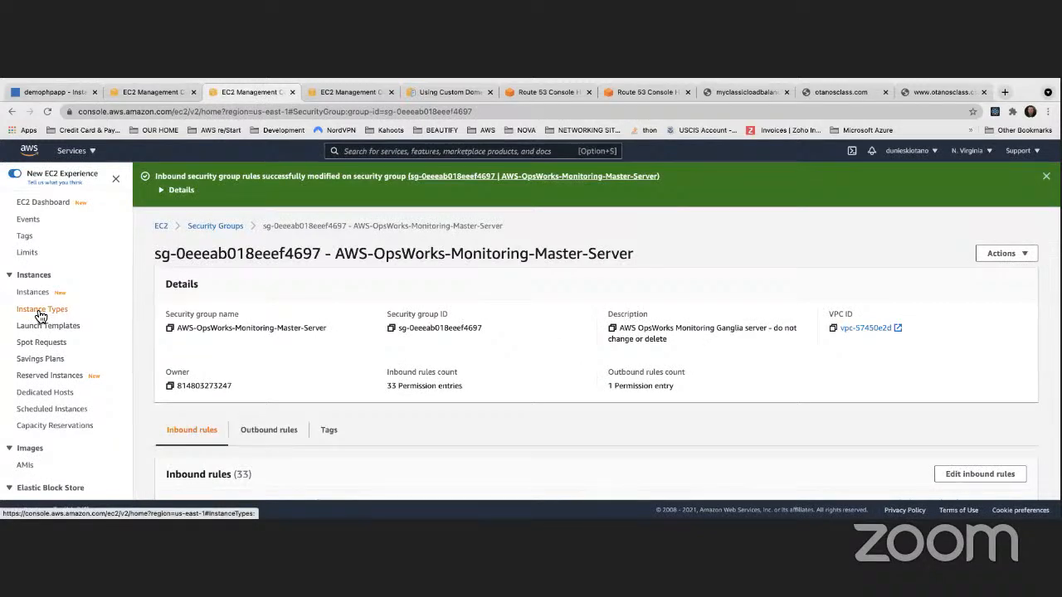
pyautogui.scroll(-1, 191, 243)
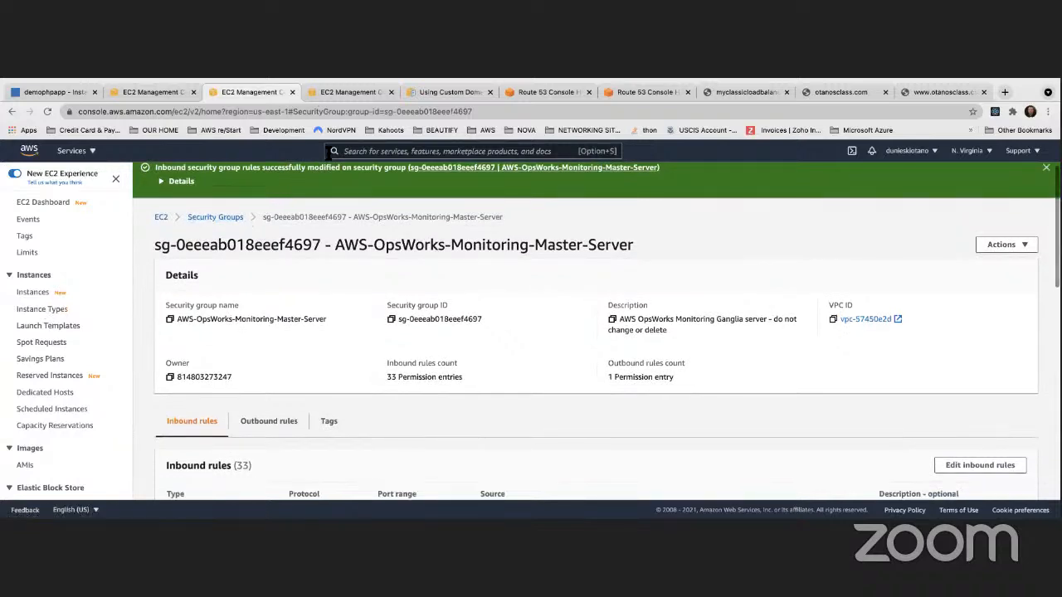
pyautogui.click(159, 94)
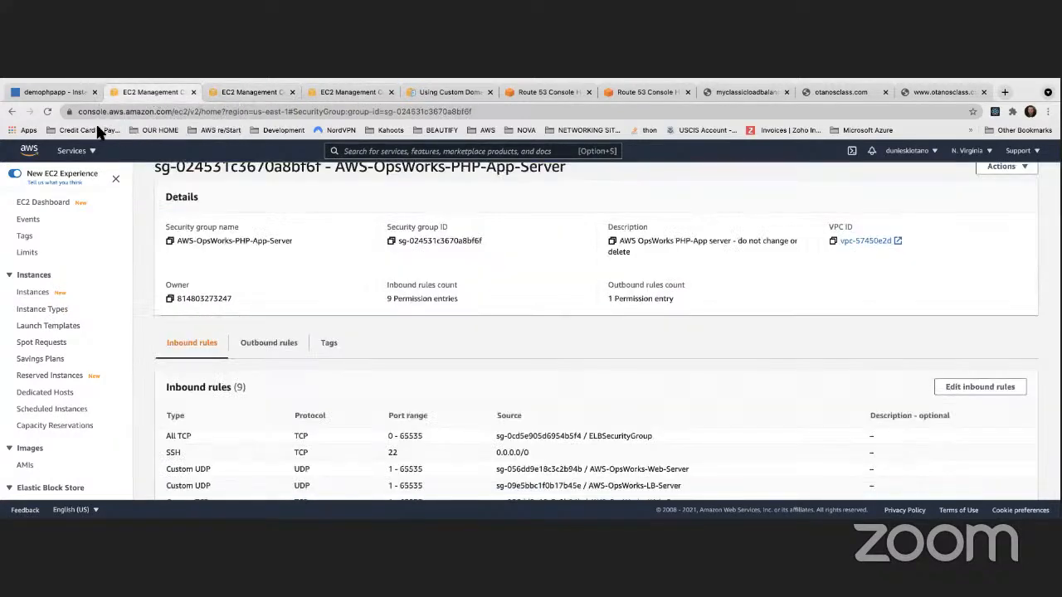
pyautogui.click(60, 95)
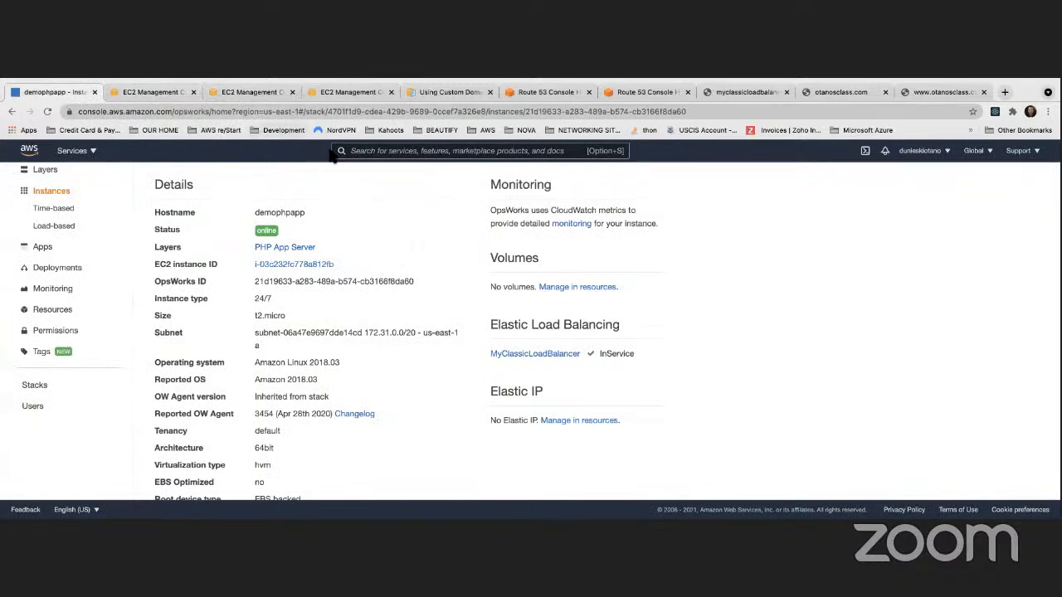
pyautogui.scroll(-2, 332, 226)
pyautogui.scroll(2, 331, 219)
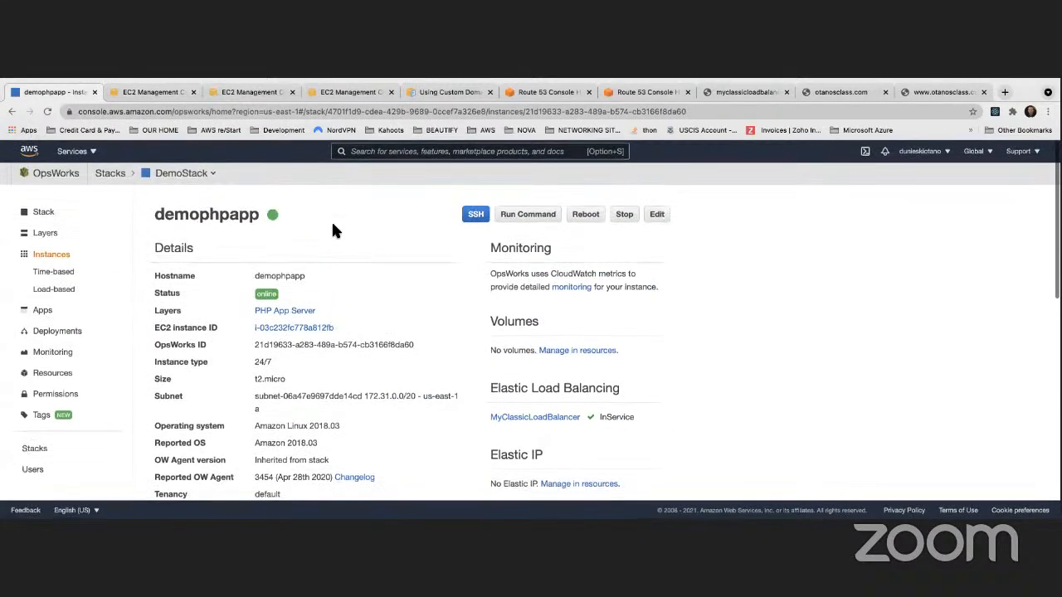
pyautogui.scroll(1, 384, 251)
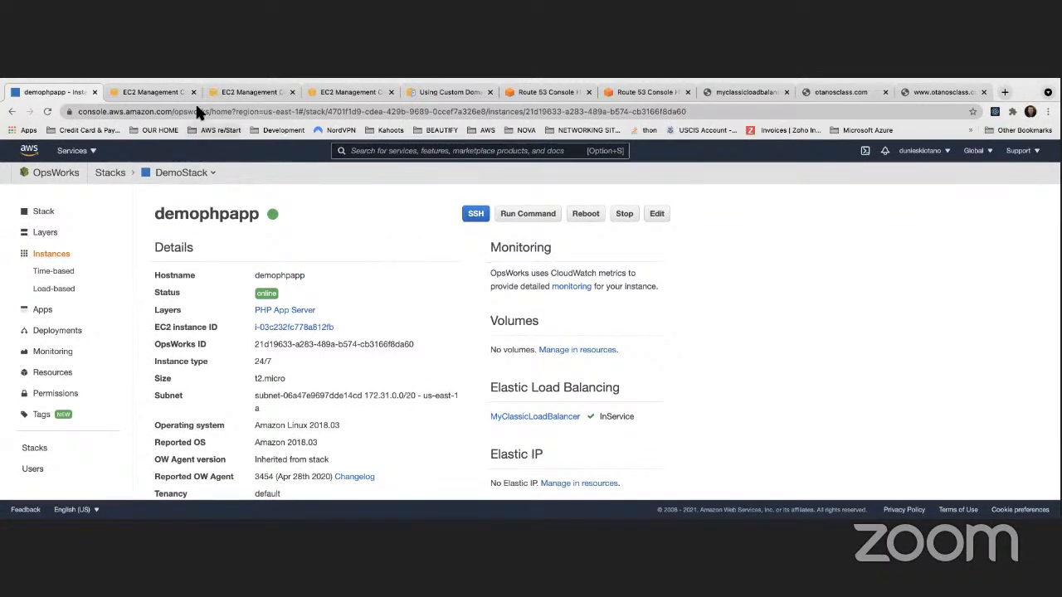
pyautogui.click(162, 92)
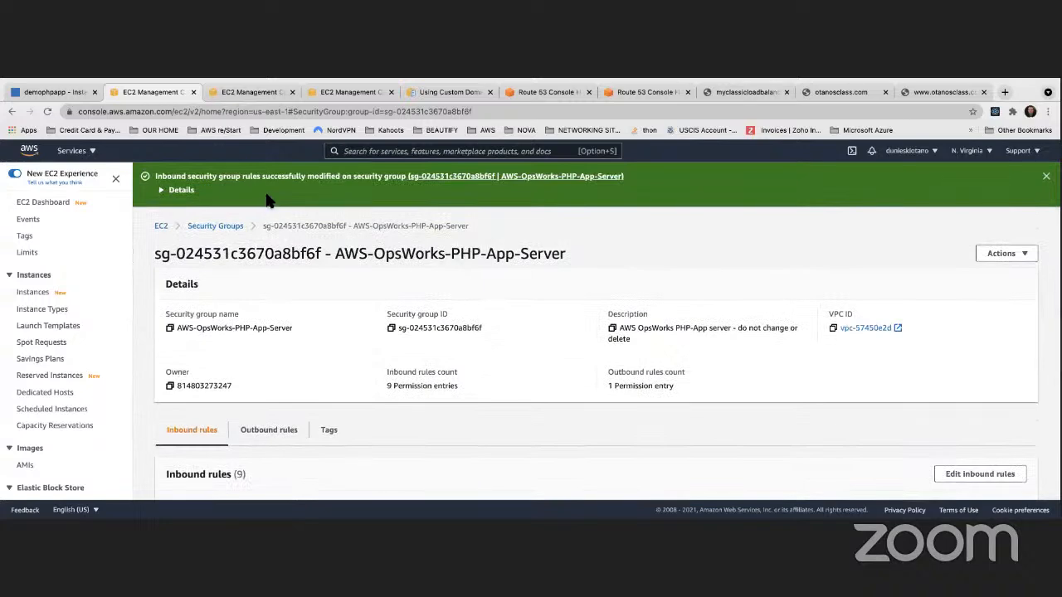
pyautogui.click(545, 93)
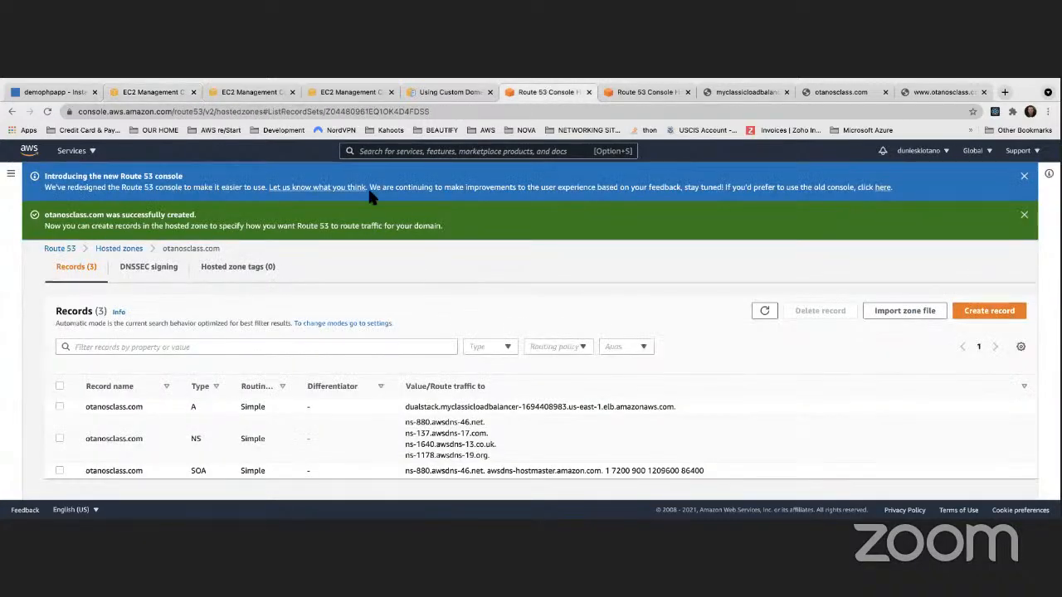